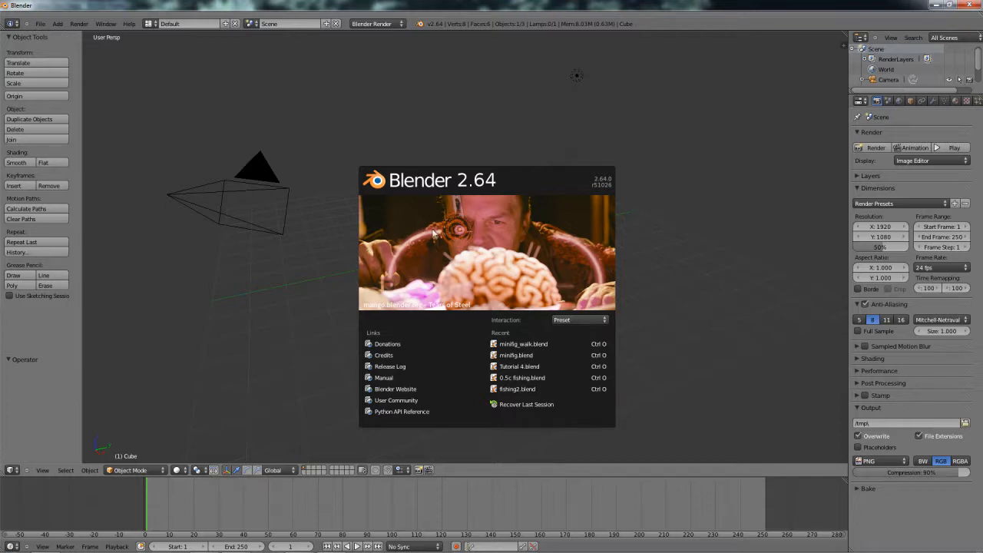
Switch to a new Windows Explorer window and open the Old Projects folder inside the Blender folder.
mouse_move(71, 546)
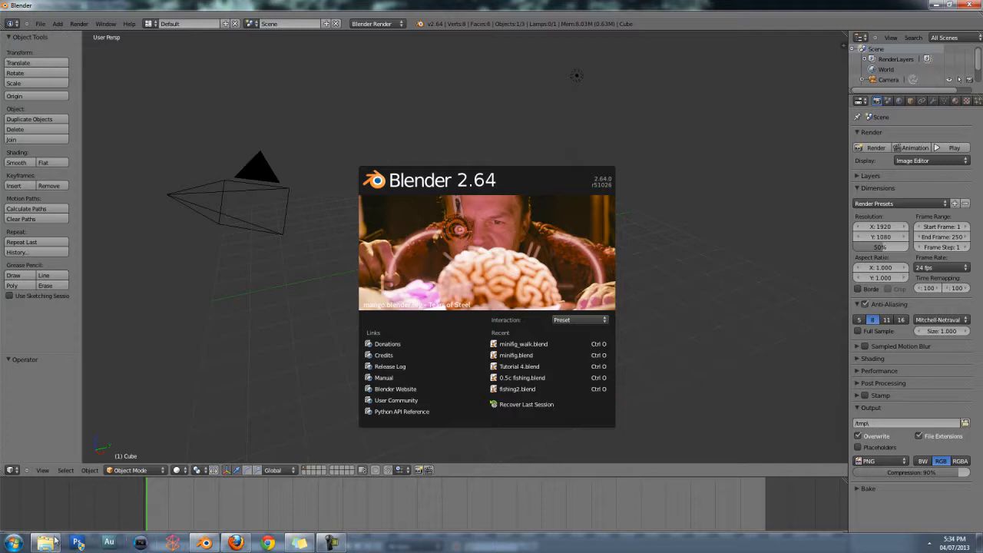
middle_click(50, 543)
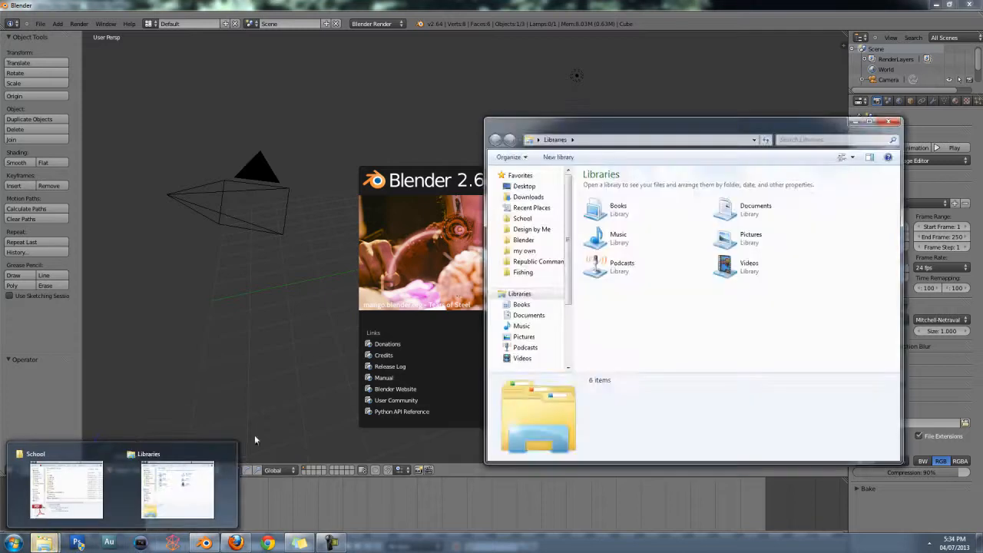
left_click_drag(621, 127, 358, 93)
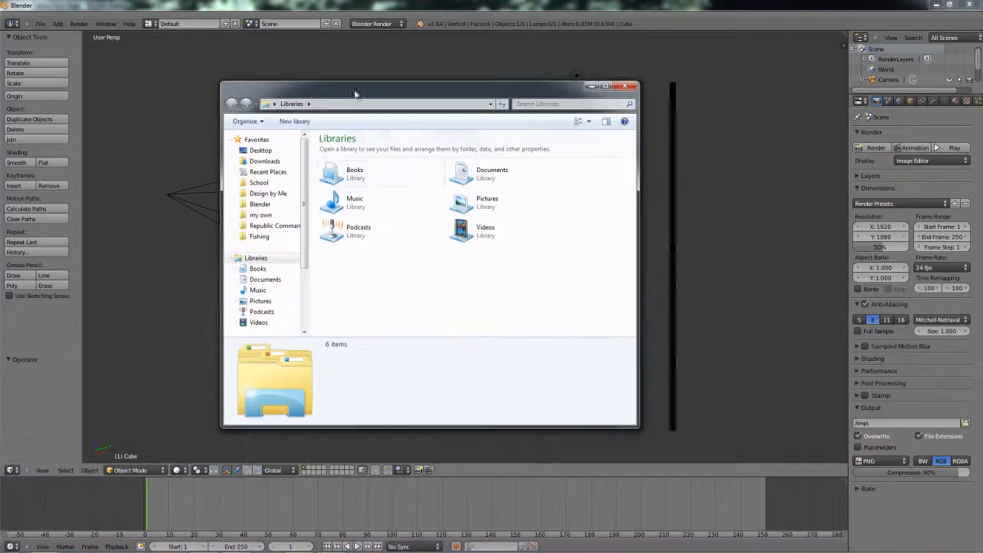
left_click(277, 202)
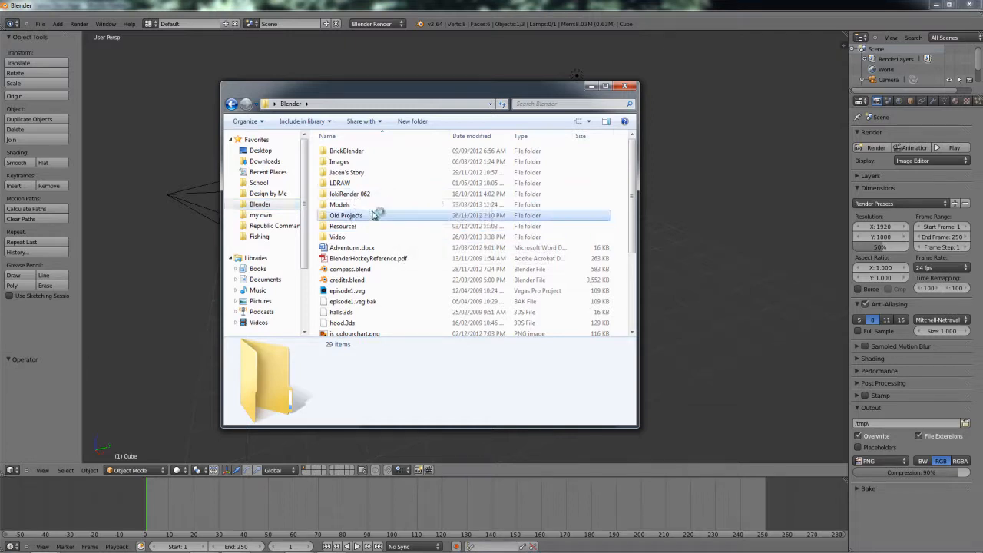
double_click(372, 215)
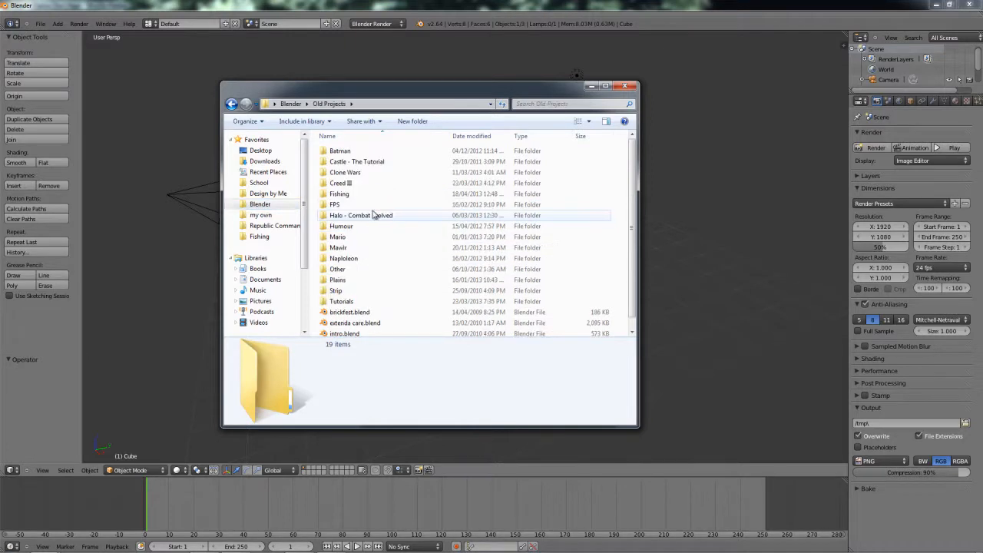
Create a folder named Lord of the Rings in Old Projects and open it.
left_click(401, 123)
type("Lord of the Rings")
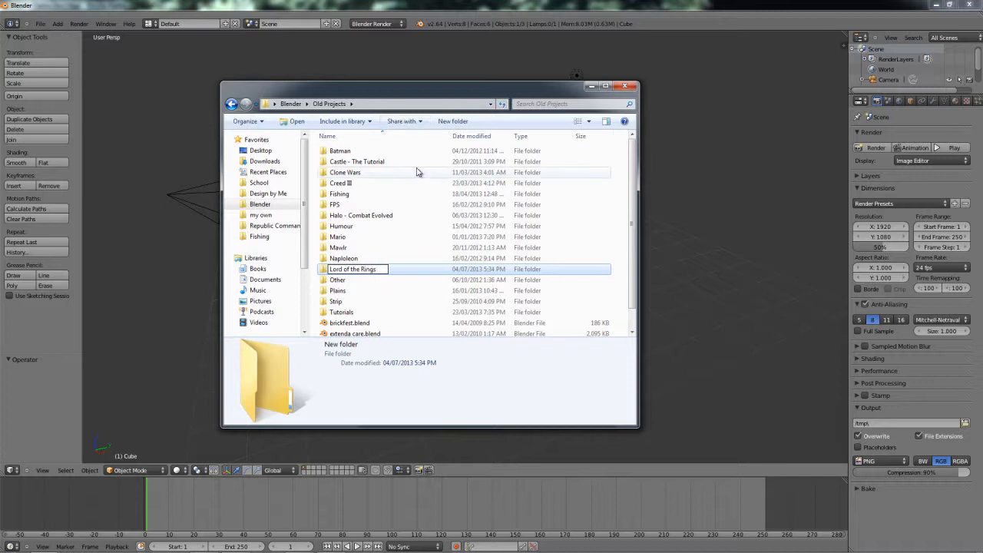
key("Return")
double_click(404, 238)
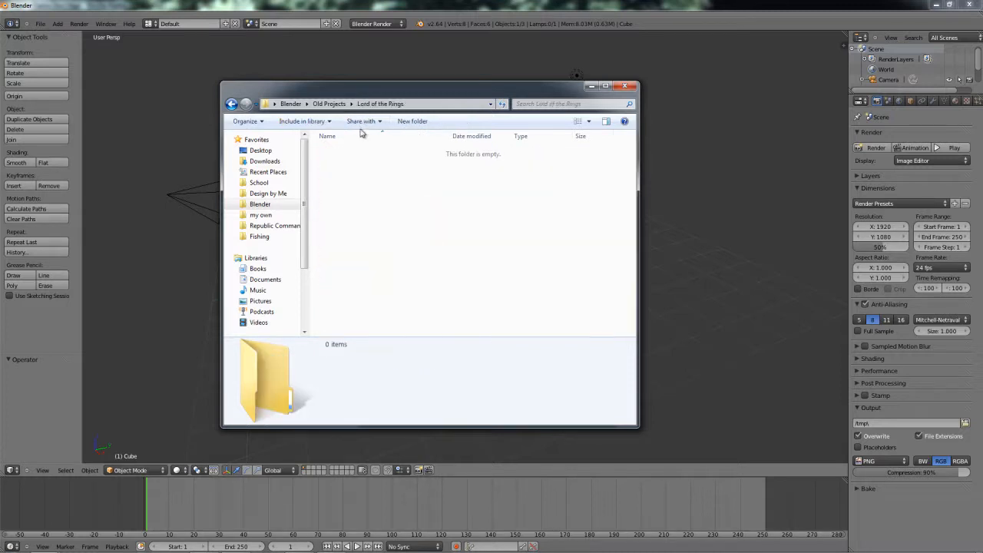
Create two subfolders named Models and Scenes in the Lord of the Rings folder.
left_click(400, 127)
type("Mod")
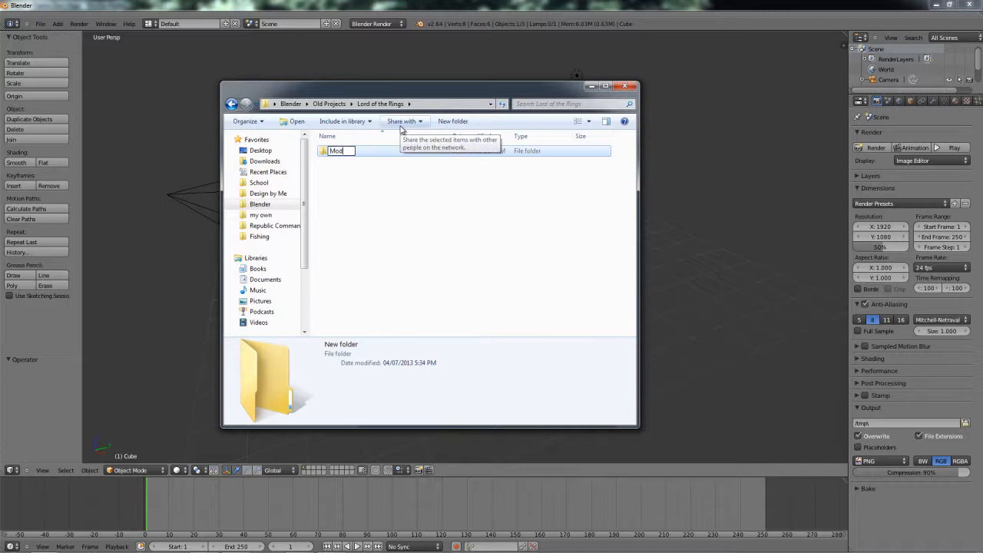
type("els")
left_click(430, 179)
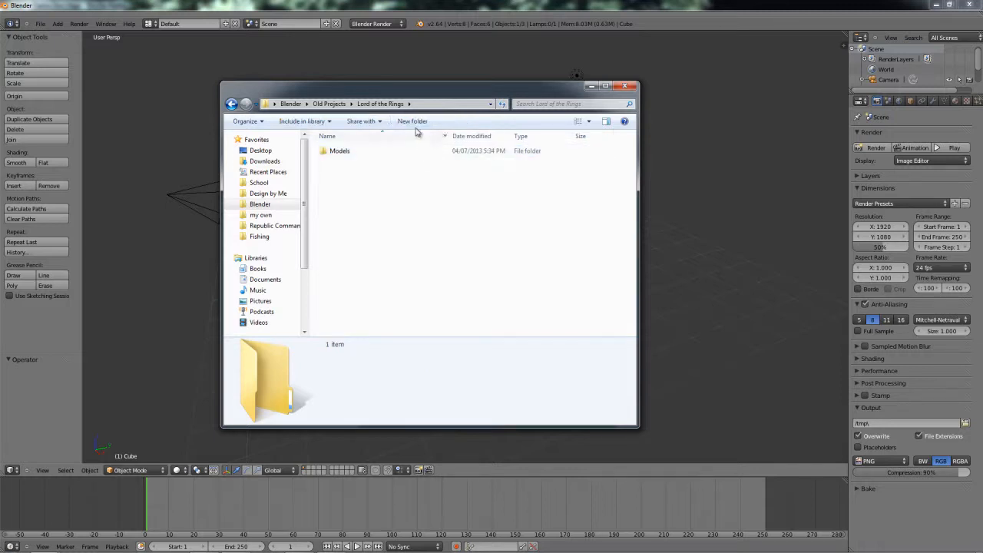
left_click(407, 121)
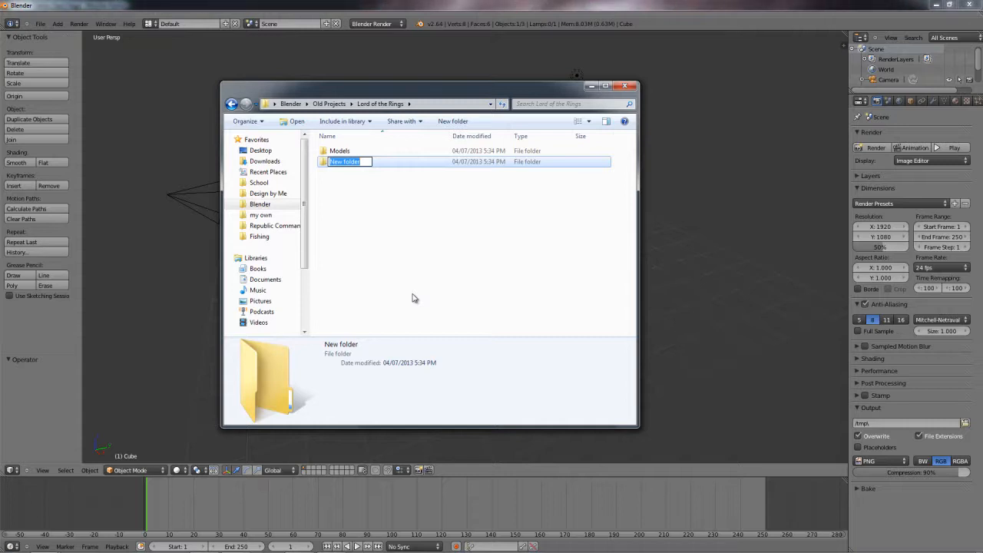
type("Scenes")
key("Return")
Add a subfolder named Video to the Lord of the Rings folder.
key("ctrl+shift+n")
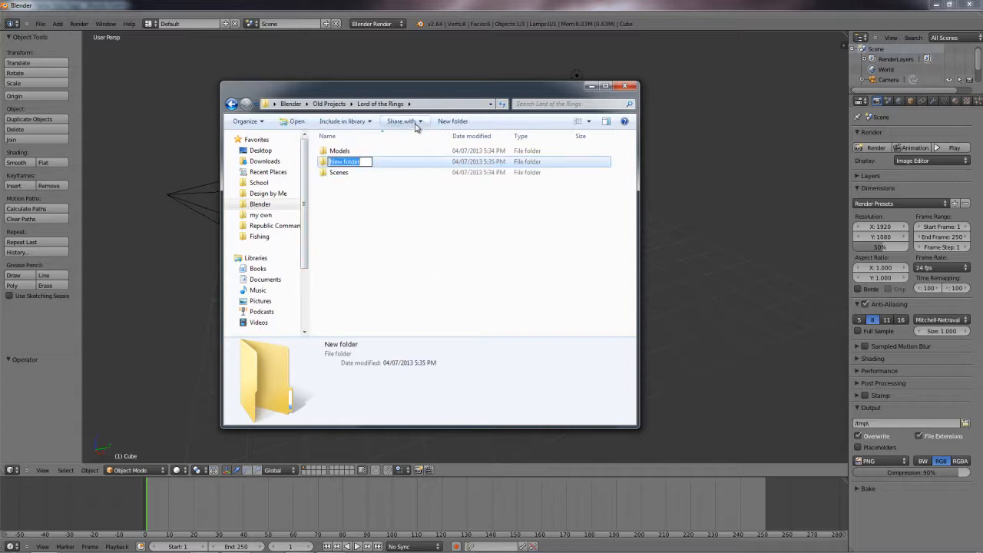
type("Video")
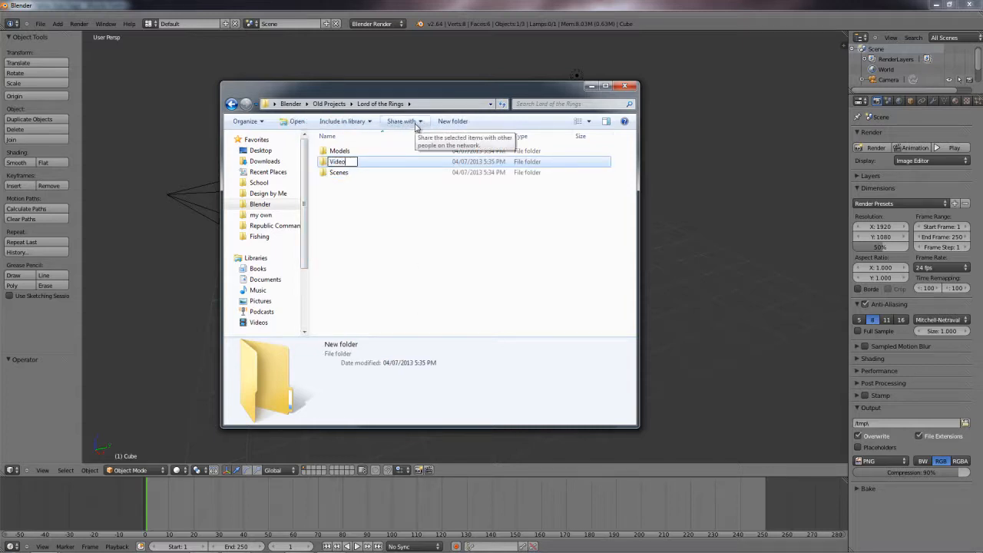
key("Return")
left_click(400, 208)
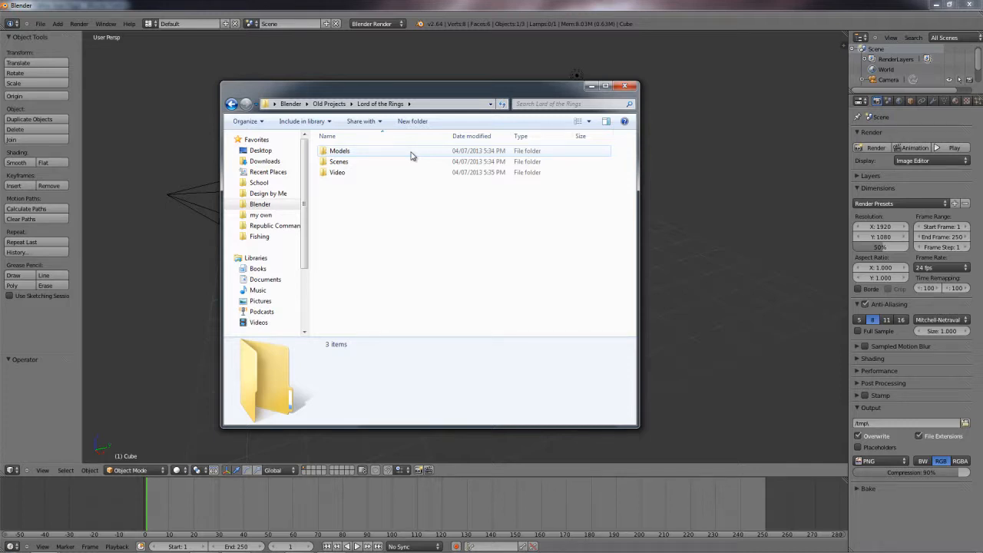
Add a subfolder named Audio to the Lord of the Rings folder and open the Models folder.
left_click(412, 121)
type("Audio")
key("Return")
left_click(417, 211)
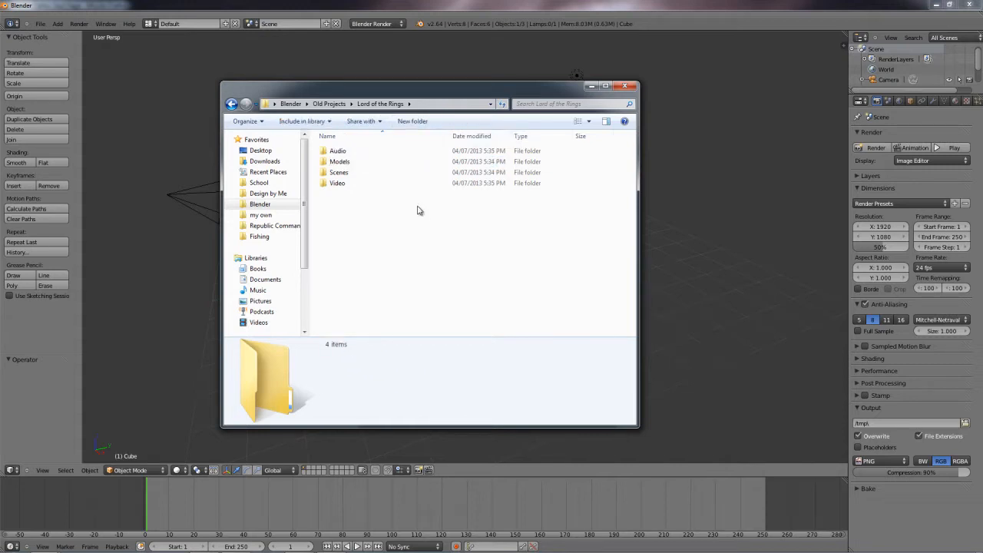
double_click(407, 167)
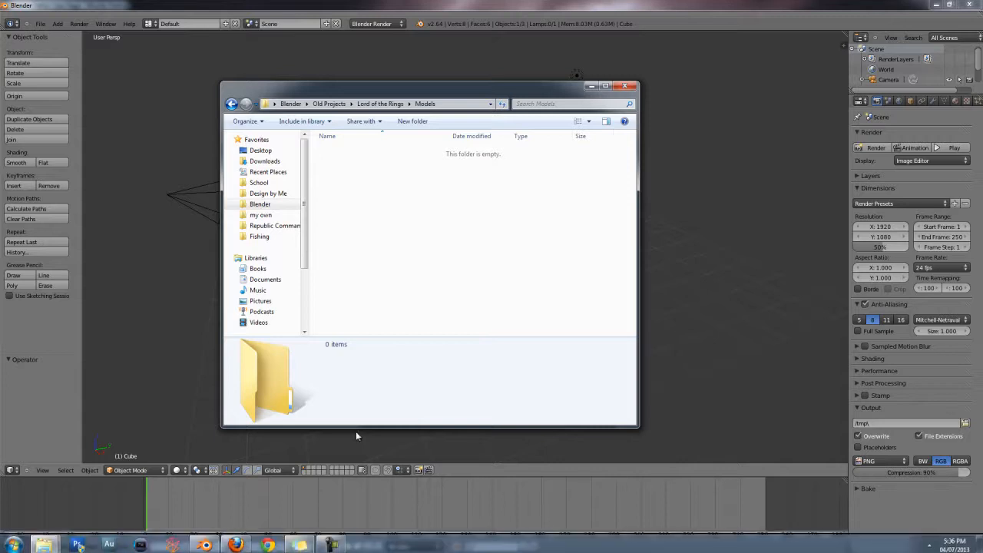
Switch to Firefox and search Google for "design by me".
left_click(235, 547)
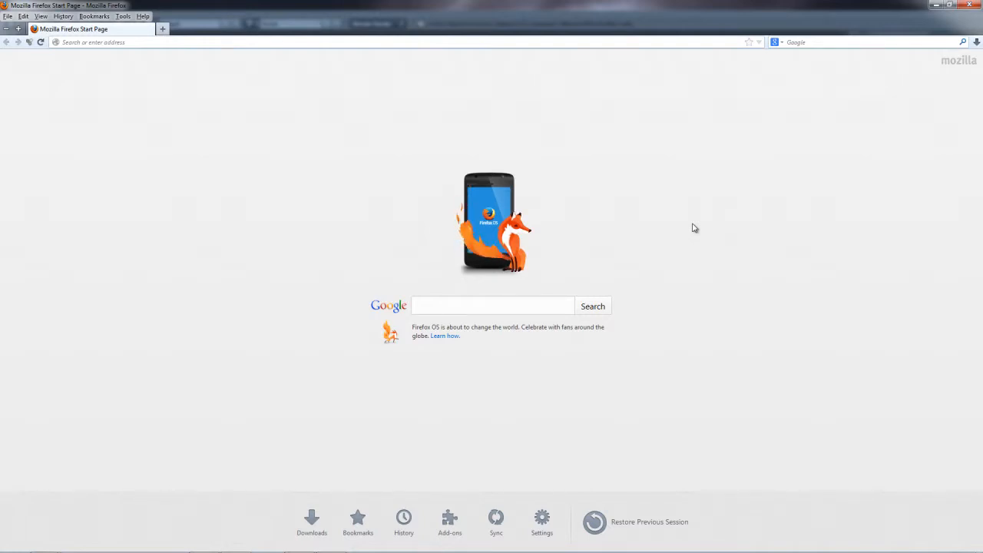
left_click(517, 304)
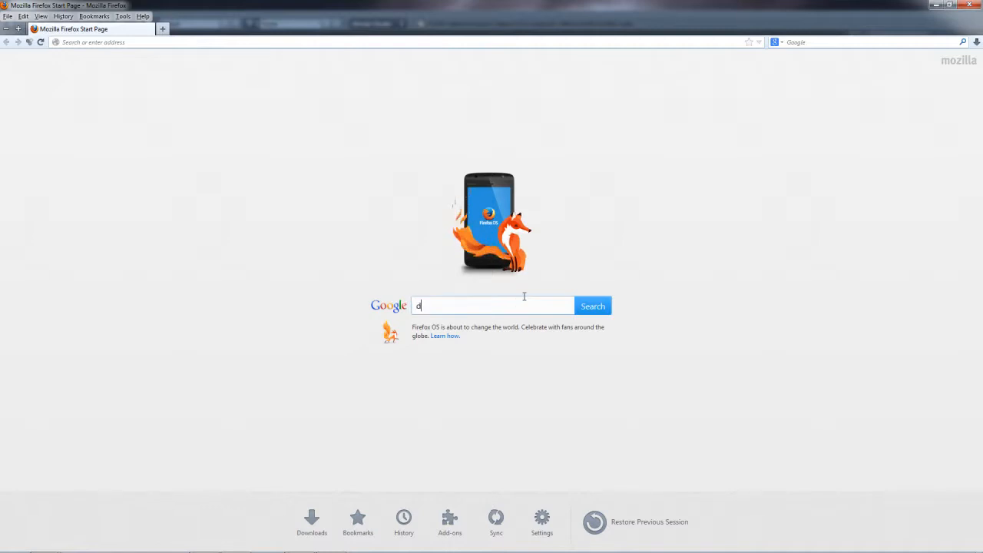
type("design by me")
key("Return")
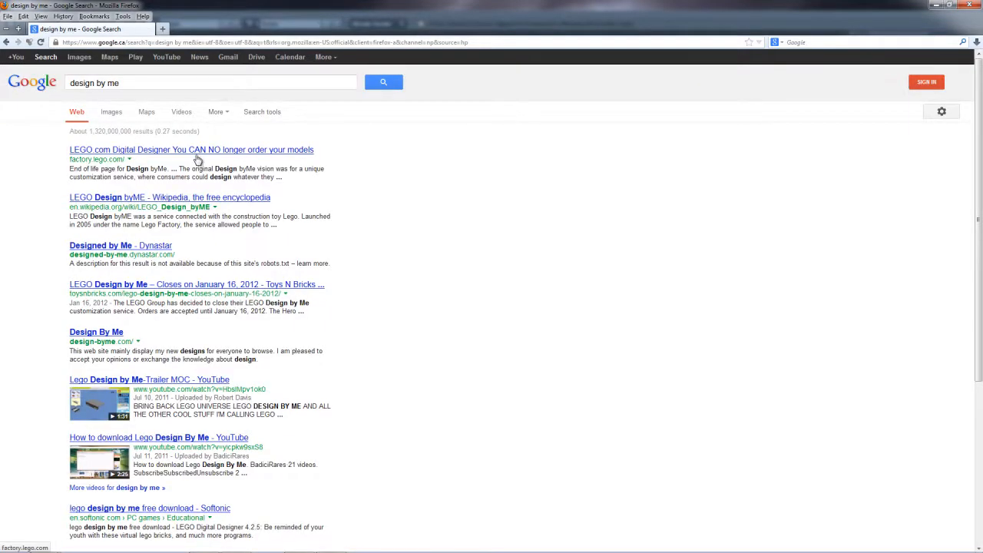
Open the LEGO.com Digital Designer search result and follow its link to the new LDD gallery.
left_click(228, 153)
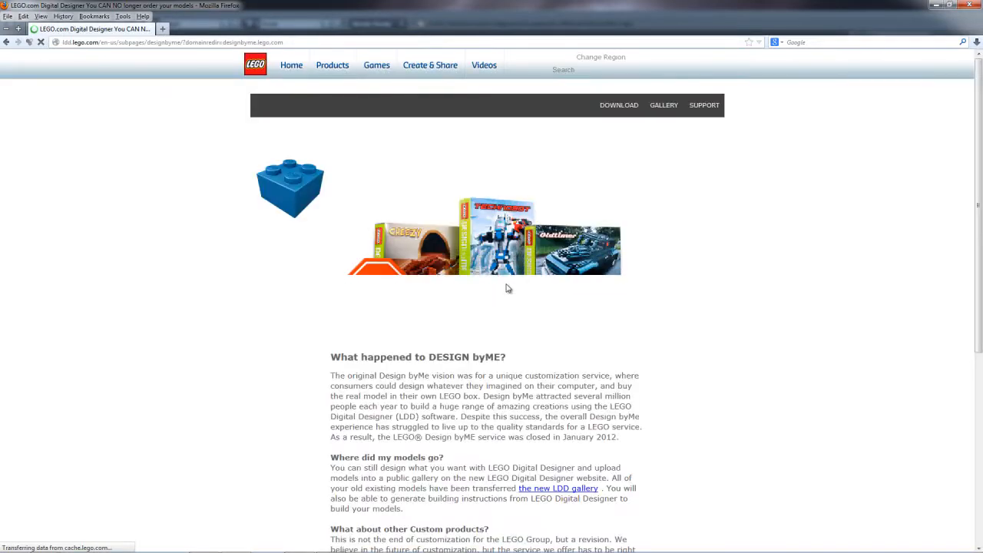
scroll(507, 287, "down", 3)
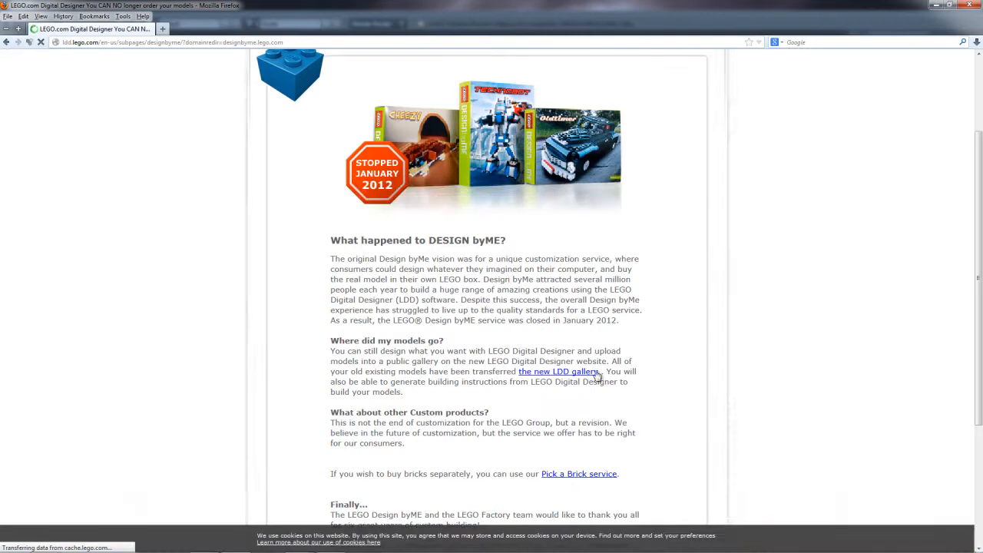
left_click(542, 373)
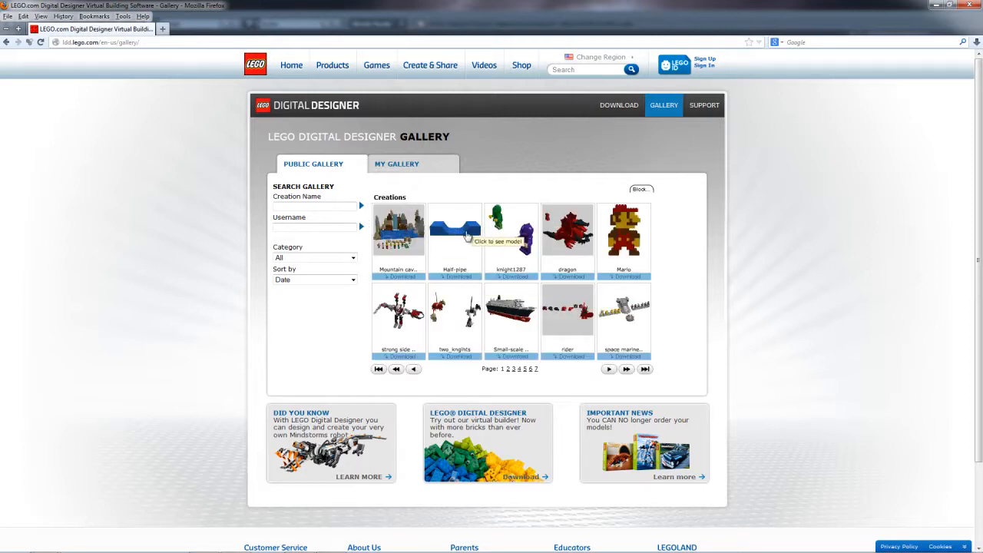
Browse forward three pages through the creations in the LEGO Digital Designer public gallery.
left_click(609, 370)
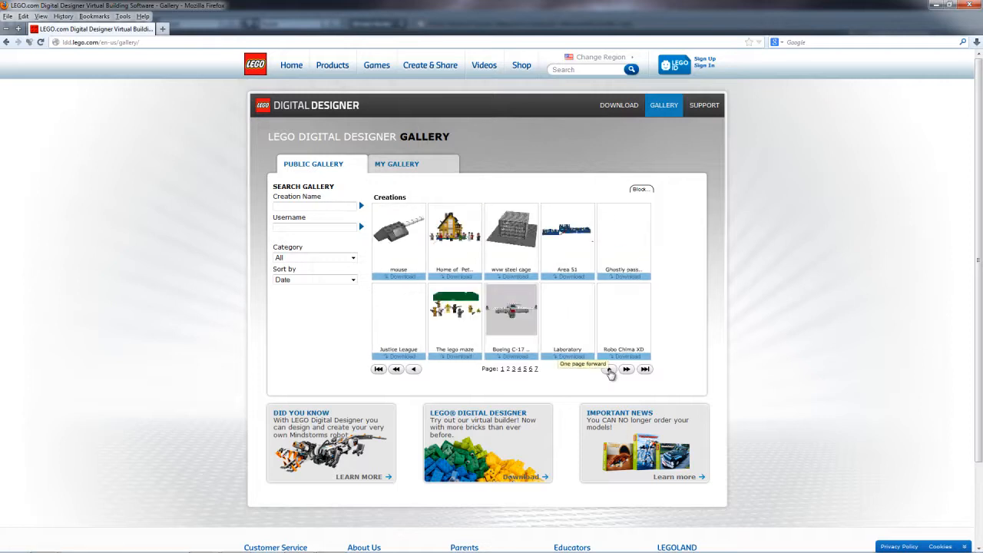
left_click(609, 370)
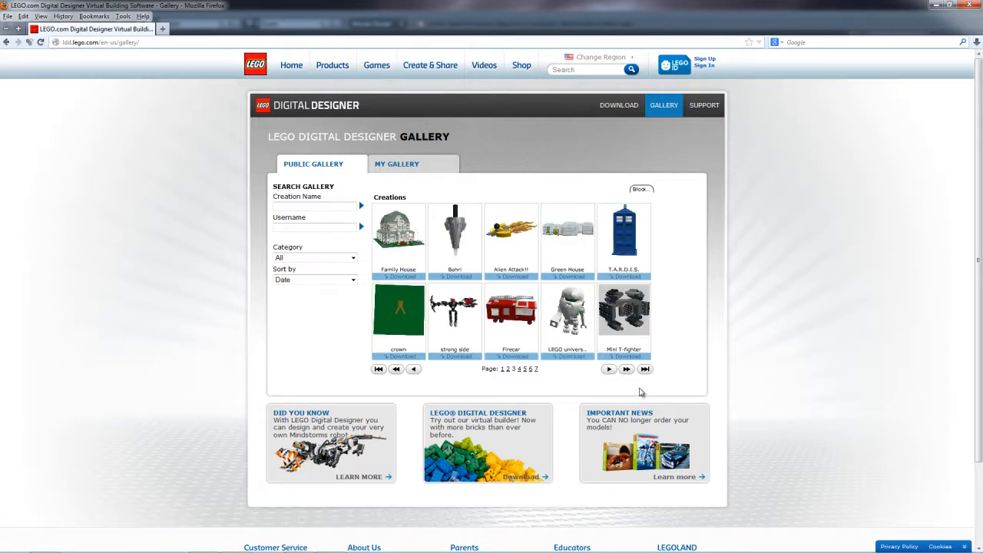
left_click(609, 369)
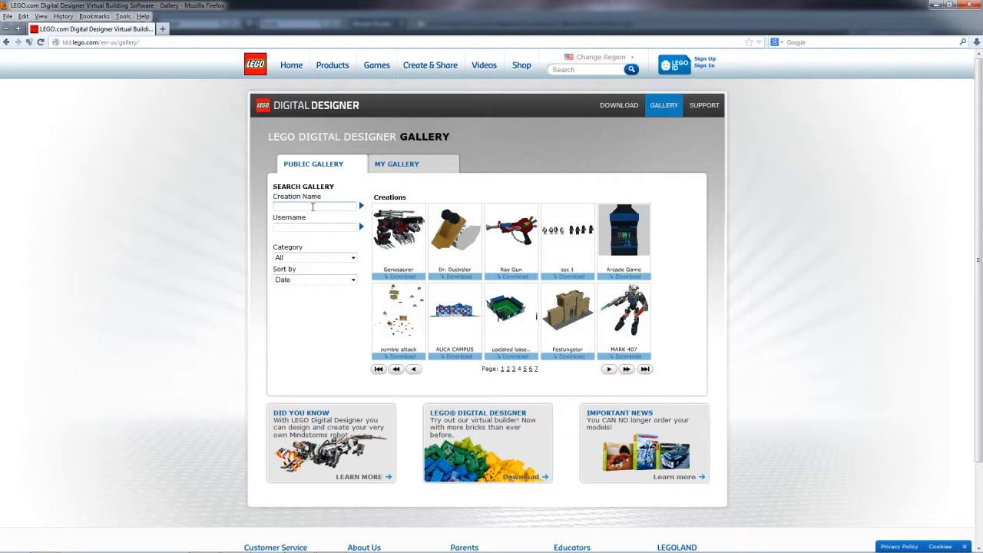
Search the public gallery for the creation name Tower of Orthanc.
left_click(312, 206)
type("t")
key("Down")
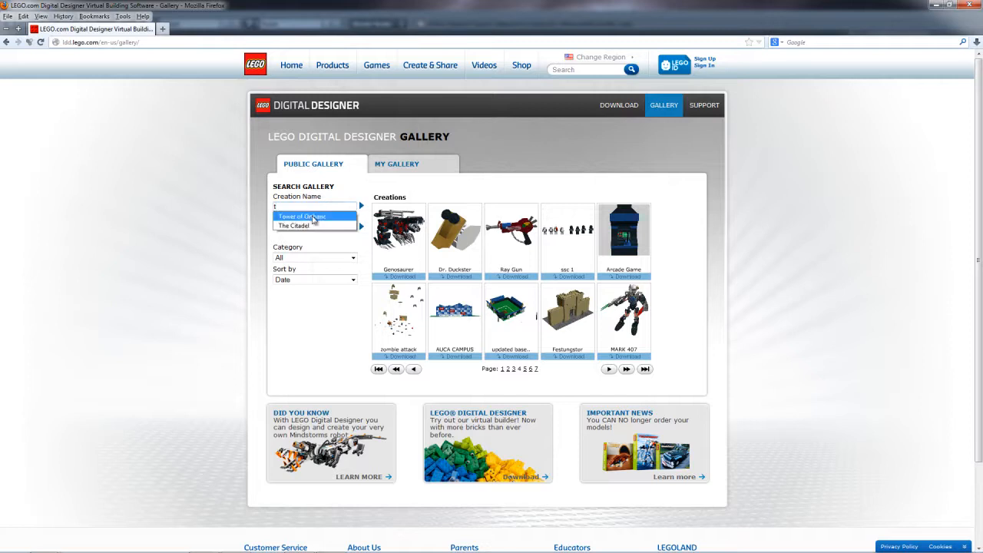
key("Return")
left_click(360, 207)
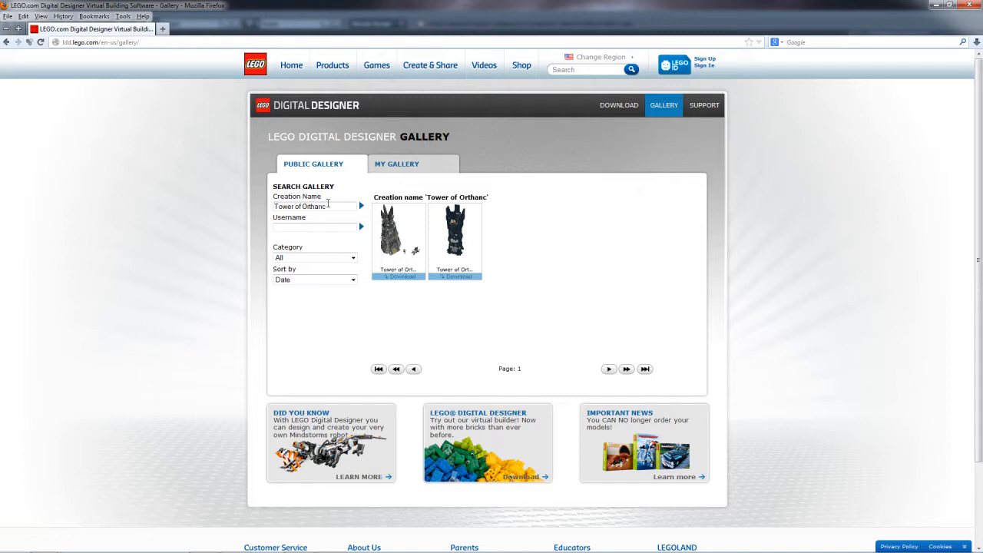
Search the gallery for the creation name Isengard and view the first model's details.
left_click_drag(326, 205, 197, 205)
key("BackSpace")
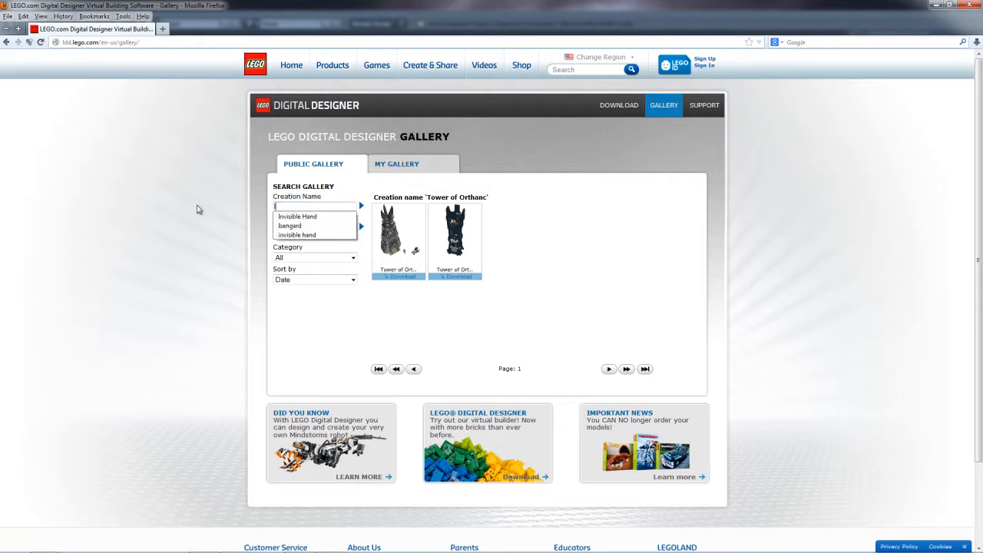
left_click(315, 226)
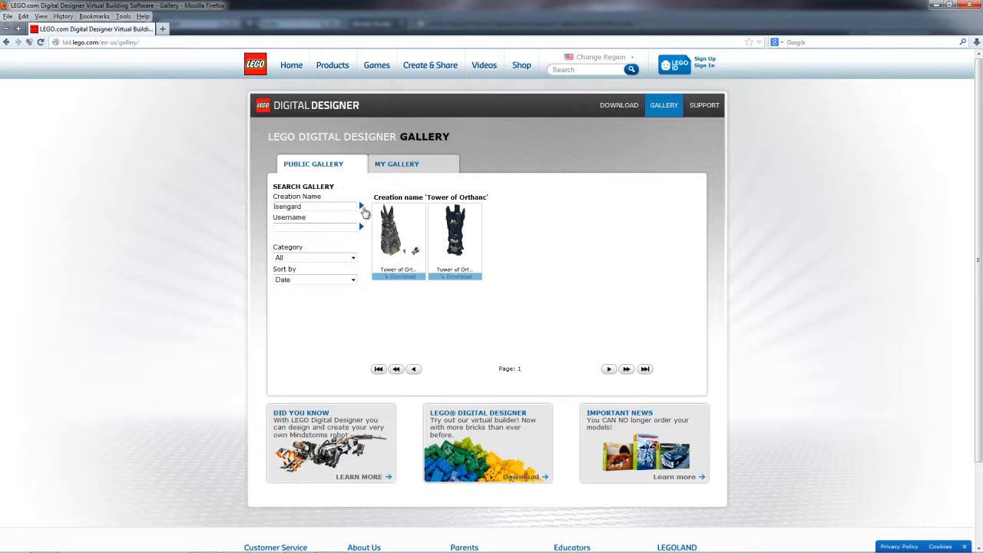
left_click(362, 207)
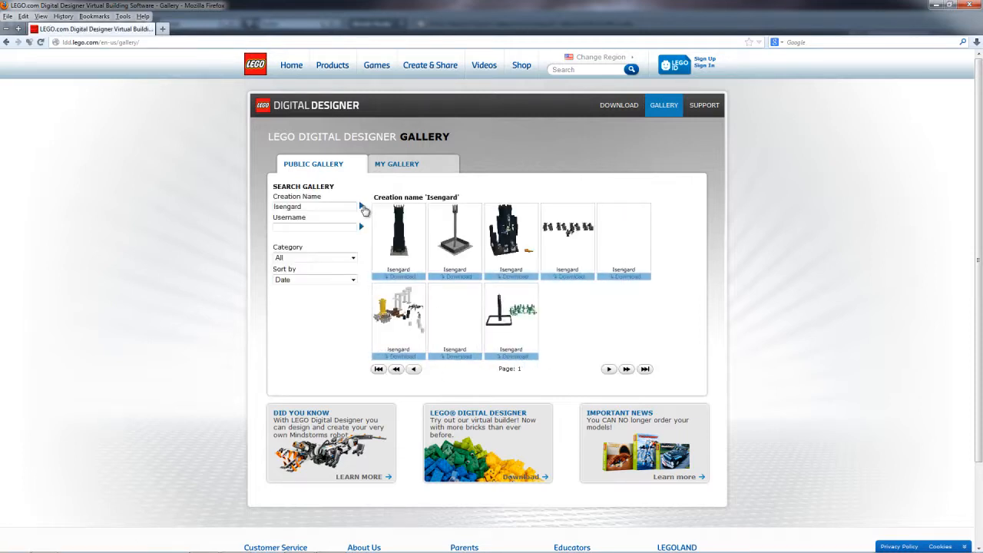
left_click(408, 246)
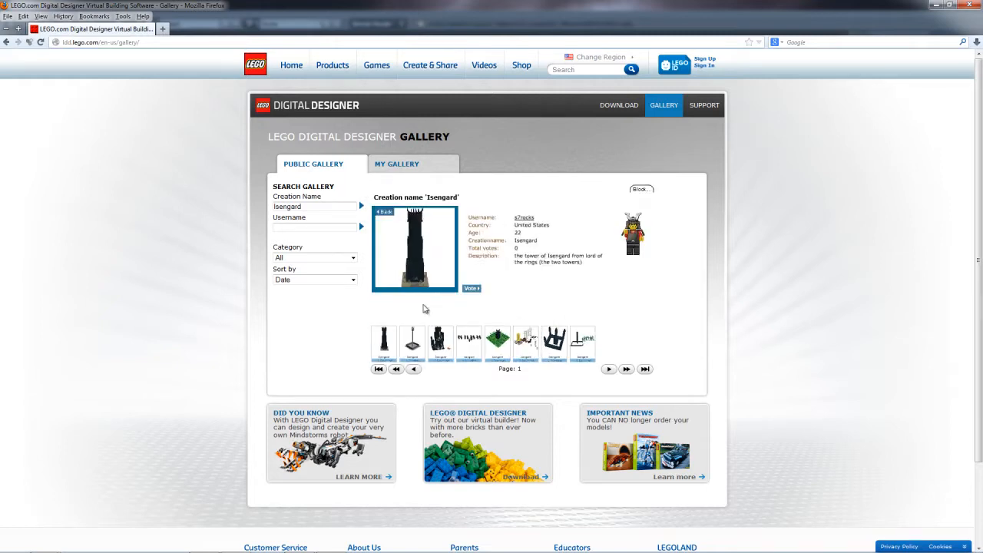
Search the gallery for the creation name Tower of Isengard.
left_click(274, 206)
type("Tower of")
left_click(362, 207)
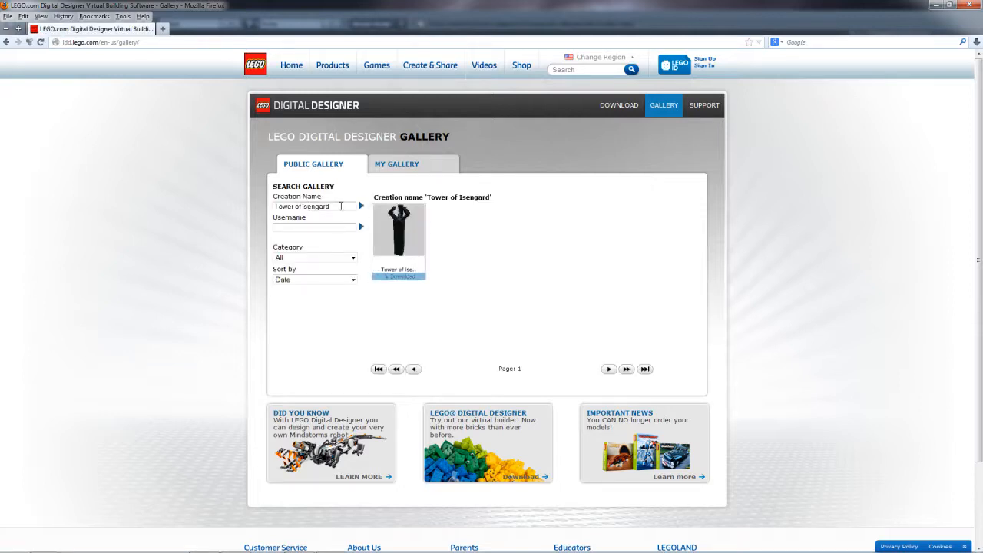
Search the gallery for the creation name Orthanc and view the second model's details.
left_click_drag(341, 206, 252, 219)
type("O")
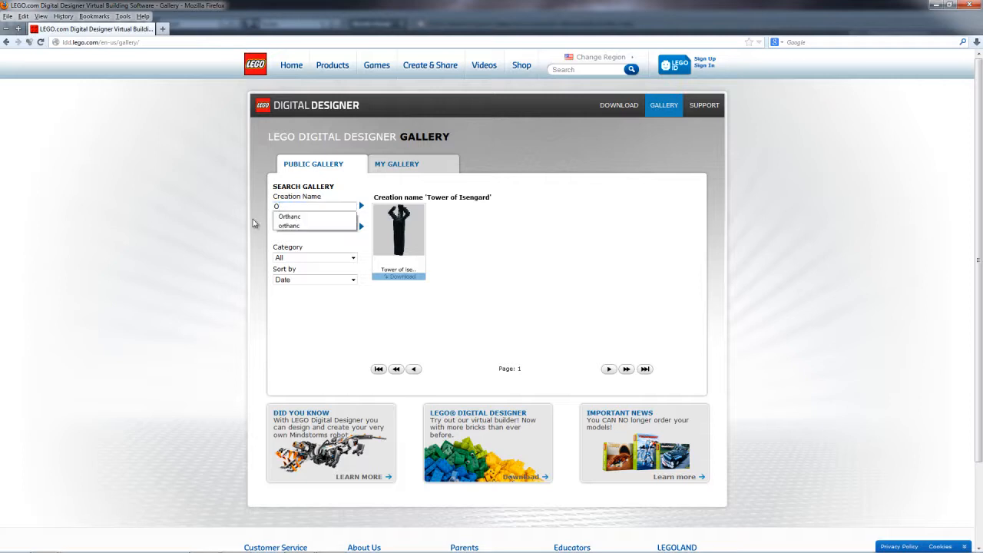
left_click(336, 216)
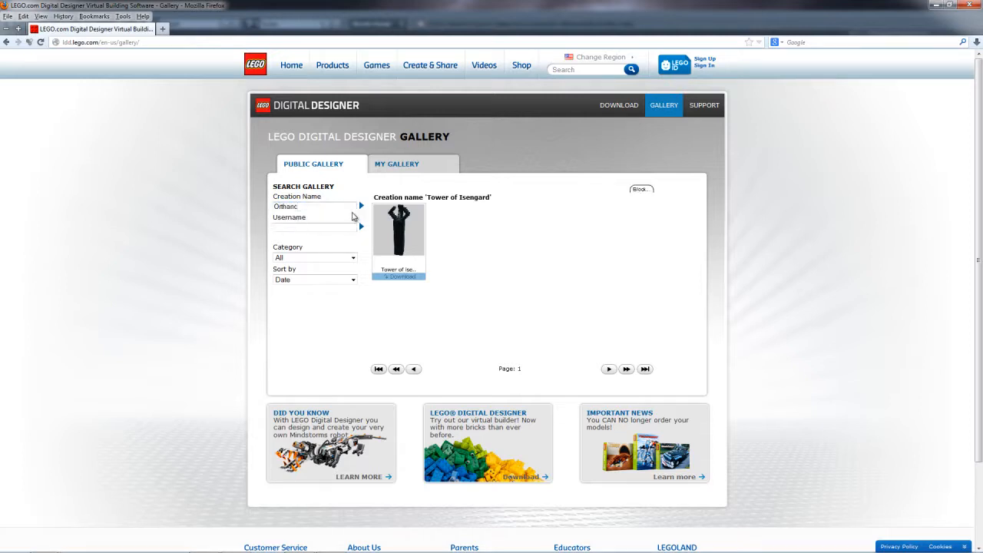
left_click(361, 206)
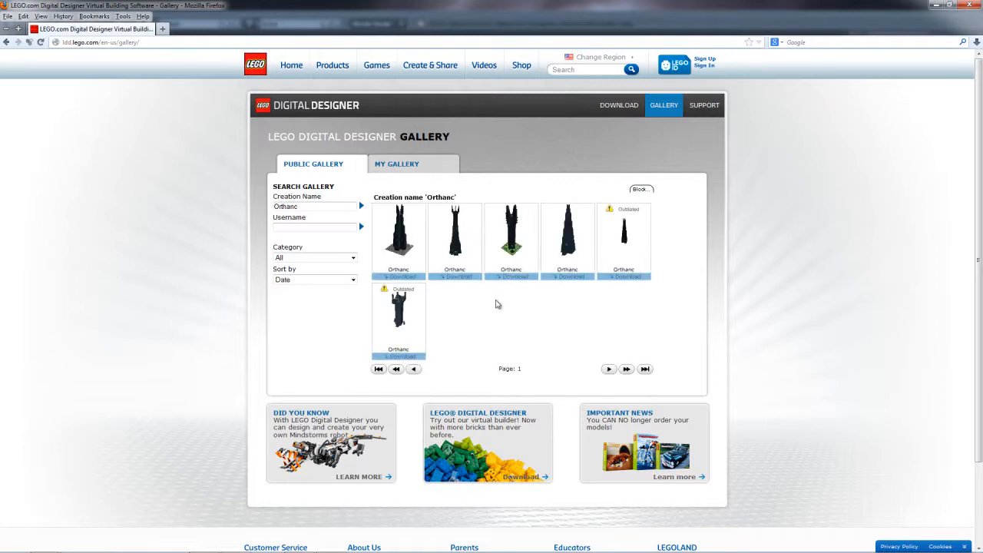
left_click(461, 254)
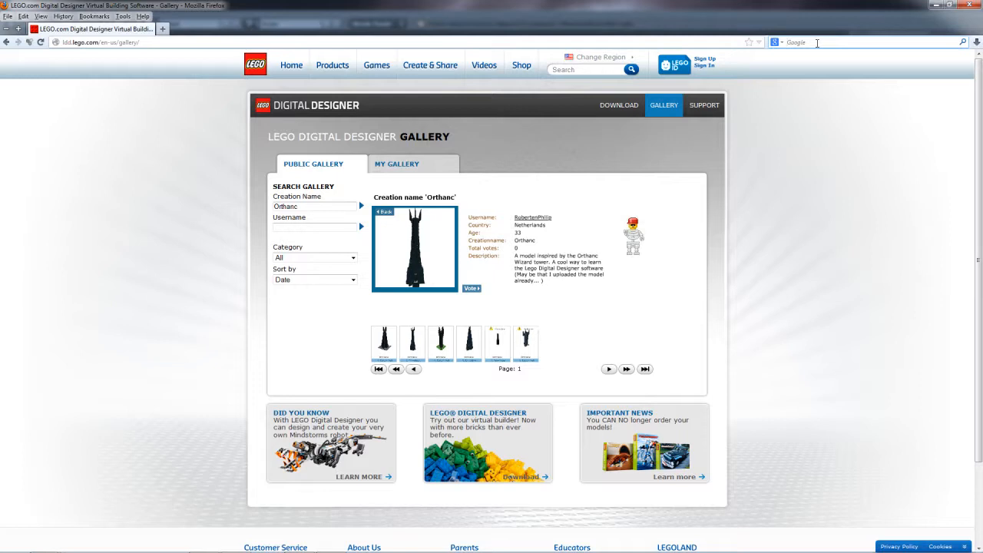
Enter the Orthanc model creator's username in the browser's web search field as a note.
type("Rober")
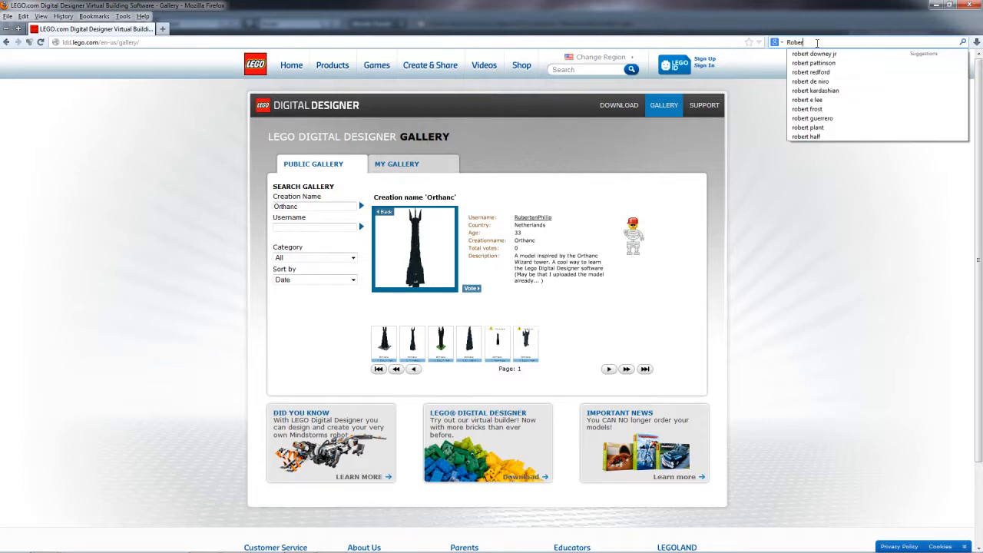
type("tenP")
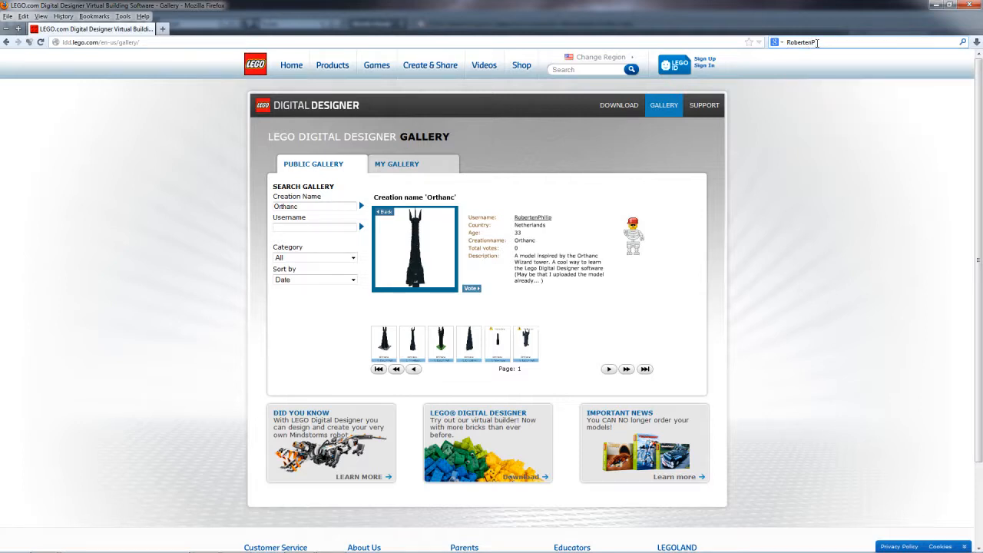
type("hilip")
double_click(889, 42)
Download the second Orthanc model from the gallery results and open it in LEGO Digital Designer, declining the LDD 4.3.6 update.
left_click(399, 233)
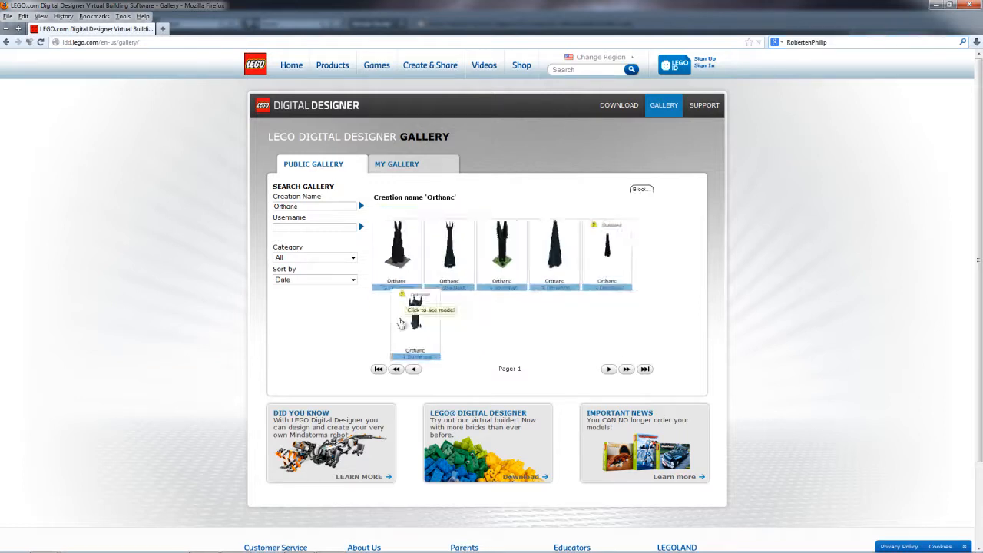
left_click(448, 280)
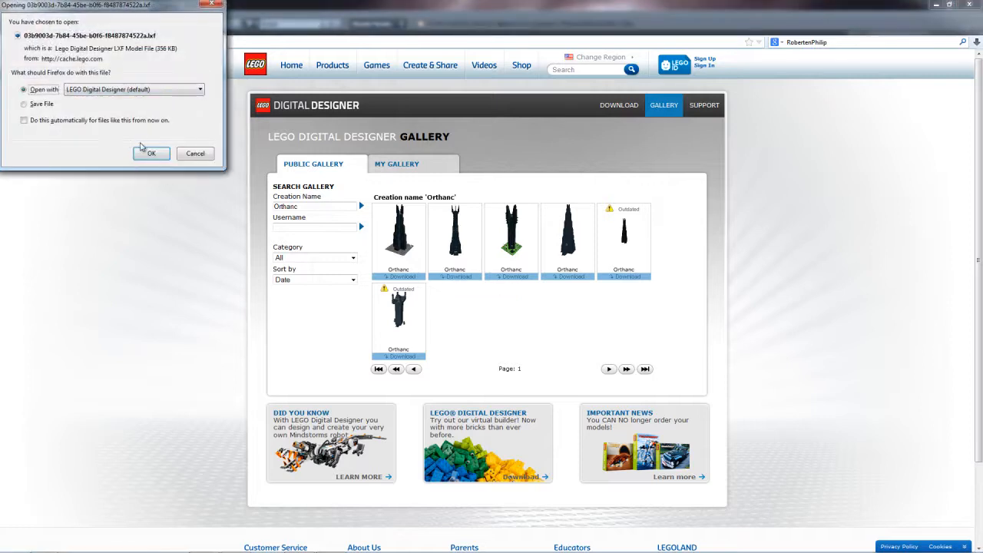
left_click(151, 157)
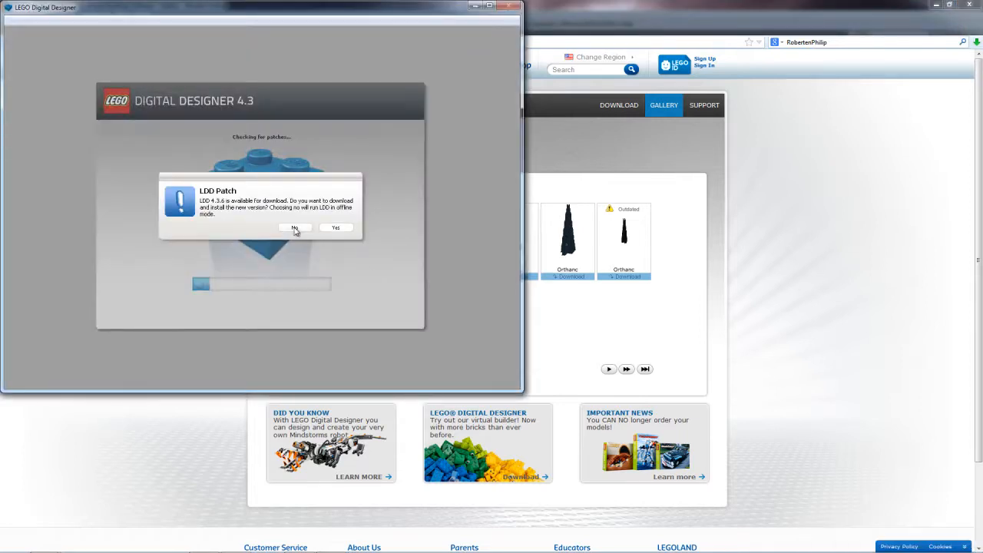
left_click(294, 228)
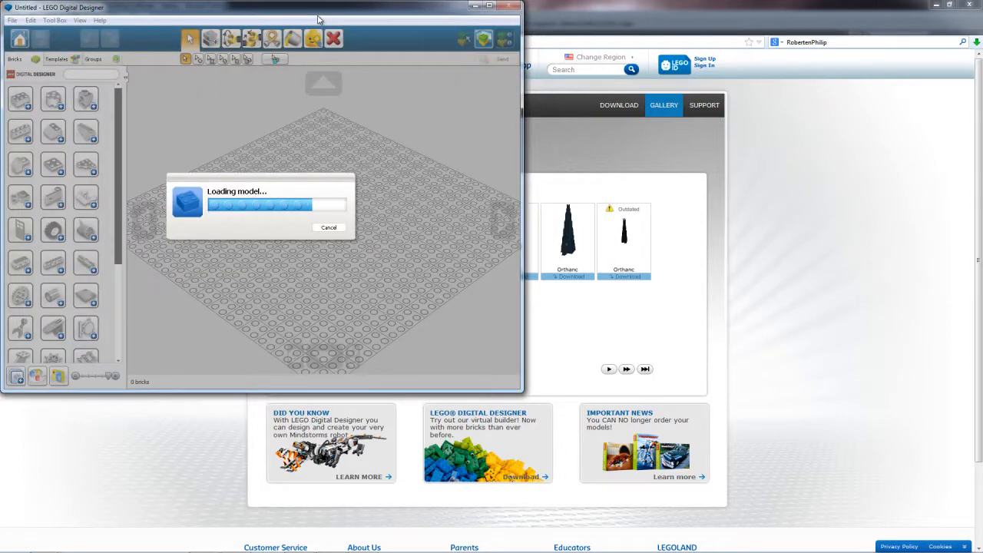
left_click_drag(319, 14, 331, 17)
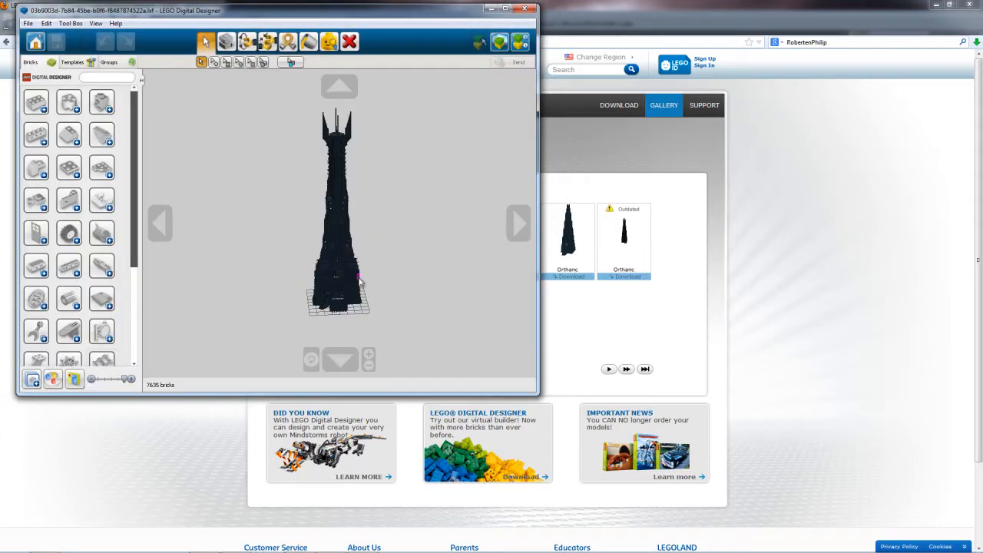
Examine the Orthanc tower model from several sides, both close up and at full height.
scroll(361, 276, "up", 6)
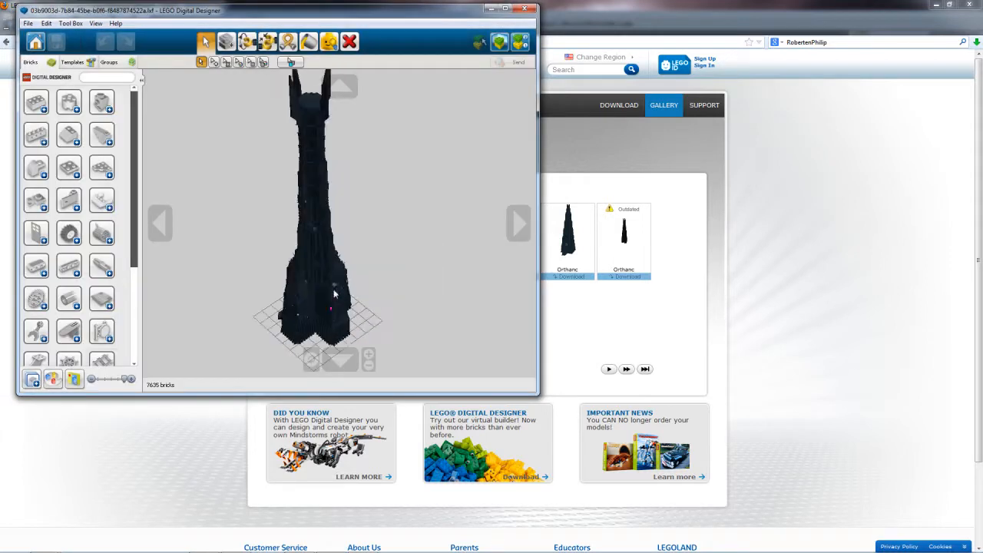
right_click_drag(349, 290, 340, 249)
scroll(320, 301, "up", 3)
right_click_drag(320, 301, 296, 272)
scroll(278, 302, "up", 4)
scroll(296, 272, "up", 3)
scroll(296, 272, "down", 5)
right_click_drag(346, 252, 357, 287)
scroll(359, 254, "down", 2)
right_click_drag(361, 228, 342, 299)
scroll(342, 300, "down", 6)
right_click_drag(414, 250, 373, 281)
scroll(320, 326, "up", 3)
right_click_drag(320, 326, 358, 160)
scroll(340, 321, "up", 2)
scroll(358, 159, "down", 3)
scroll(358, 163, "down", 1)
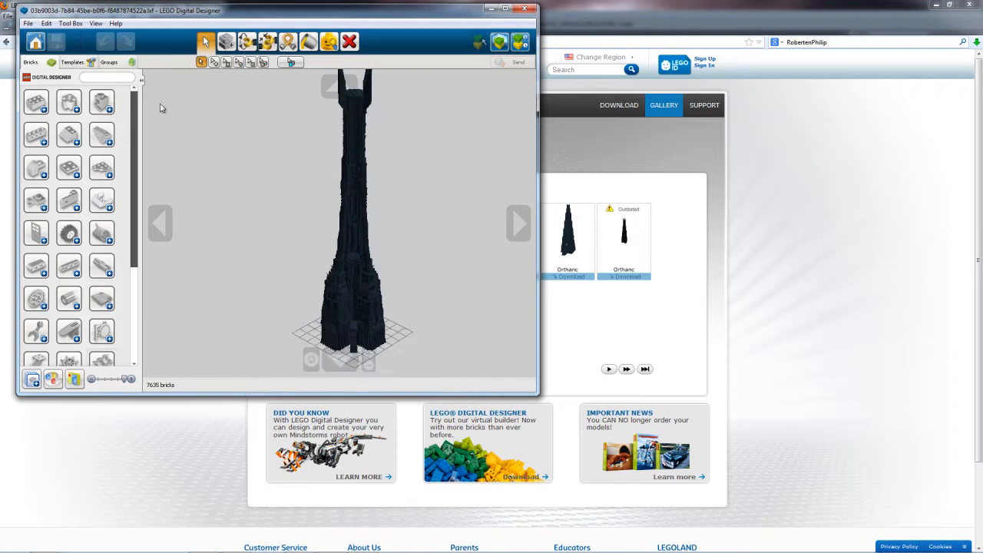
While saving the model, add the Lord of the Rings folder from Blender's Old Projects to the favorites and open it.
left_click(27, 23)
left_click(51, 100)
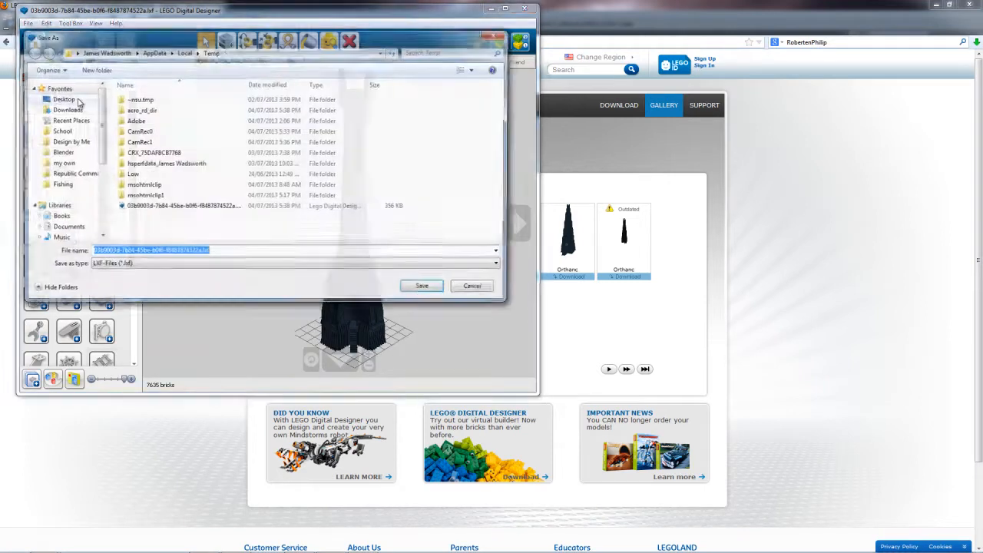
left_click(71, 152)
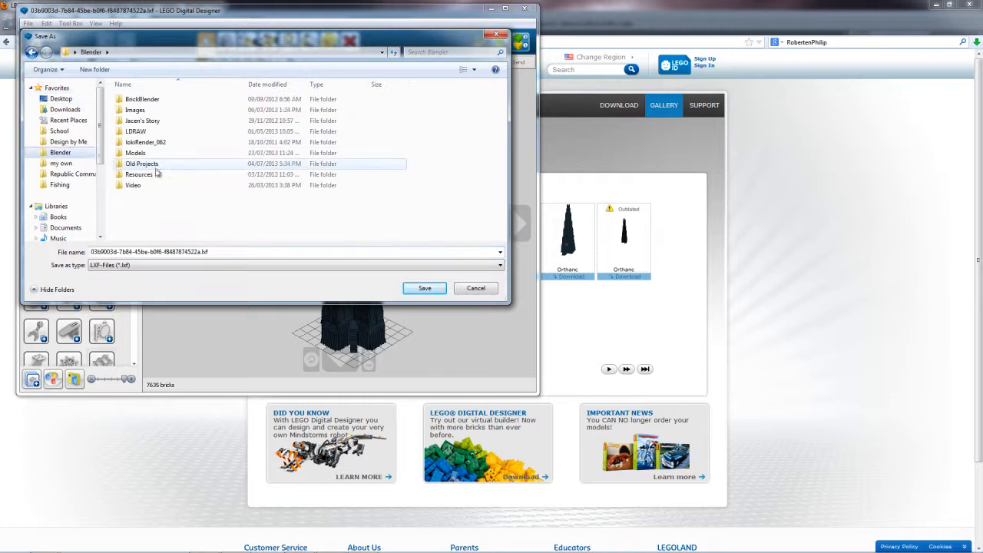
double_click(150, 163)
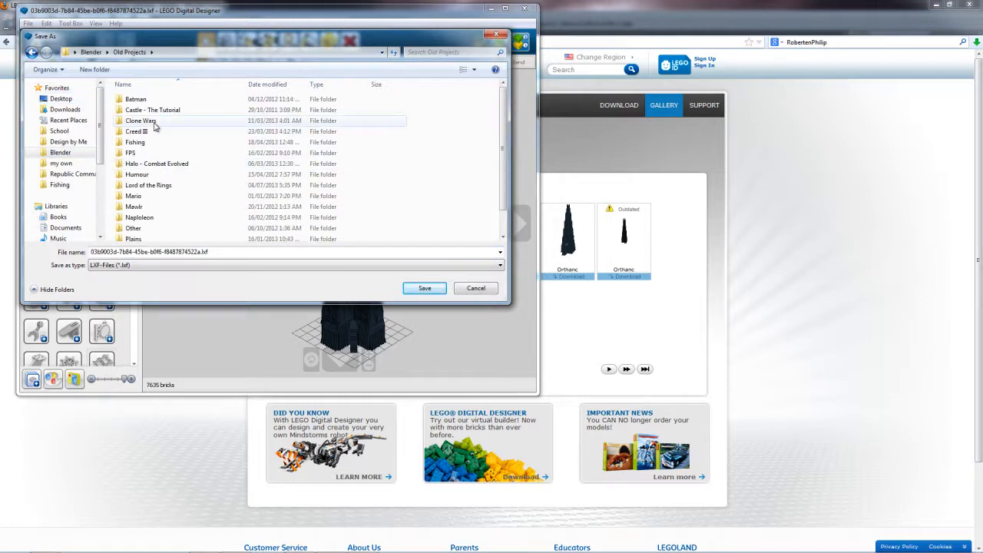
right_click(165, 188)
left_click(165, 187)
left_click_drag(187, 191, 79, 165)
left_click(76, 164)
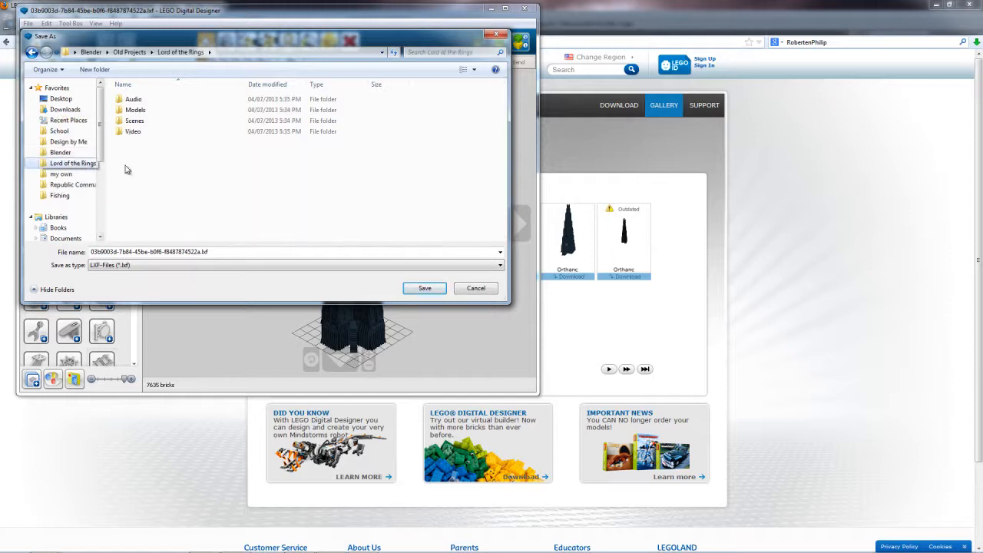
double_click(135, 110)
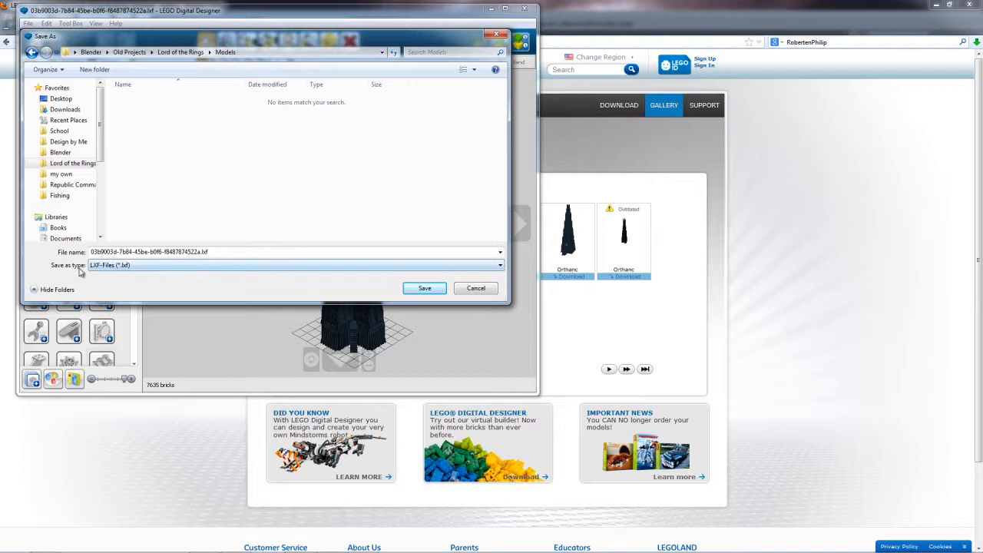
left_click(109, 266)
left_click(110, 276)
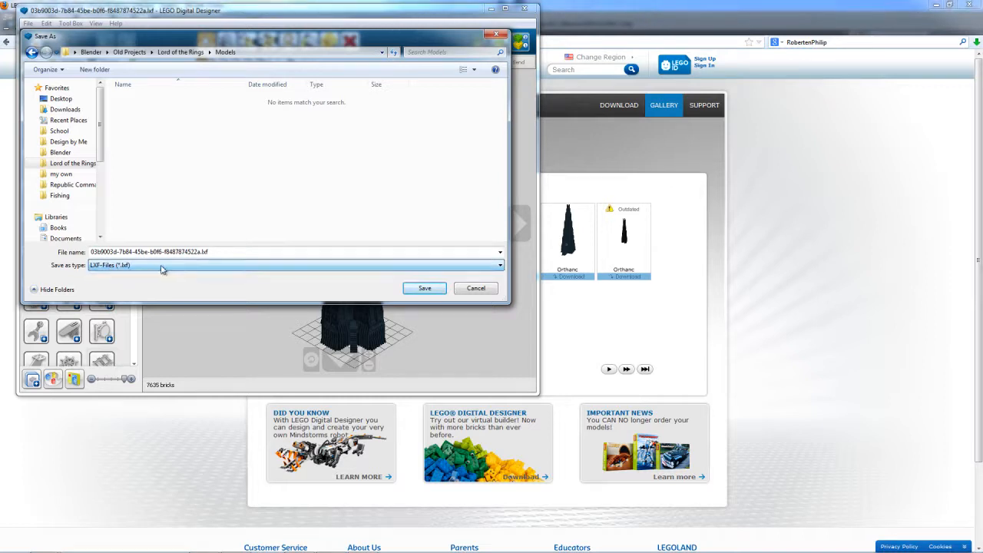
left_click(475, 289)
Set up a model export to the Lord of the Rings Models folder in the LDraw-Files (*.ldr) format.
left_click(28, 23)
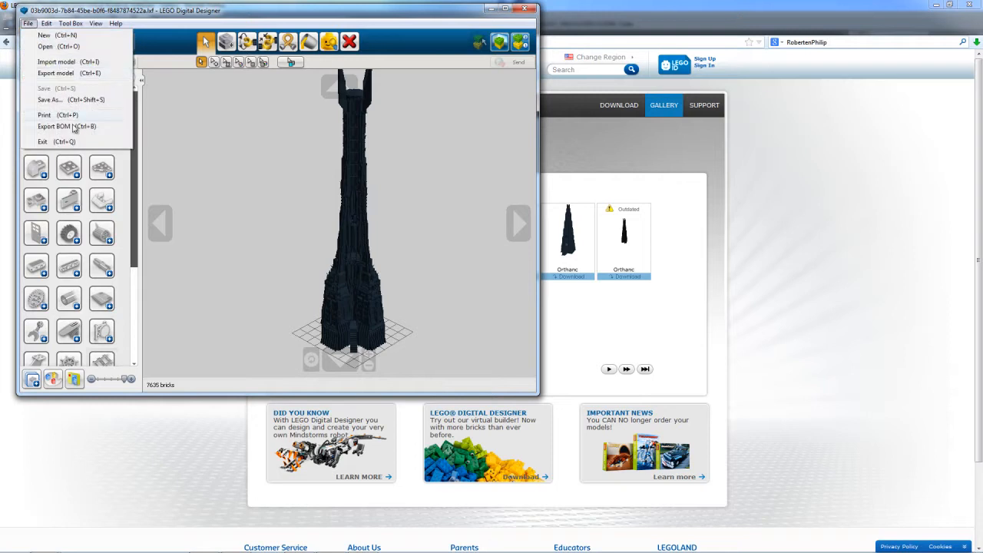
left_click(55, 73)
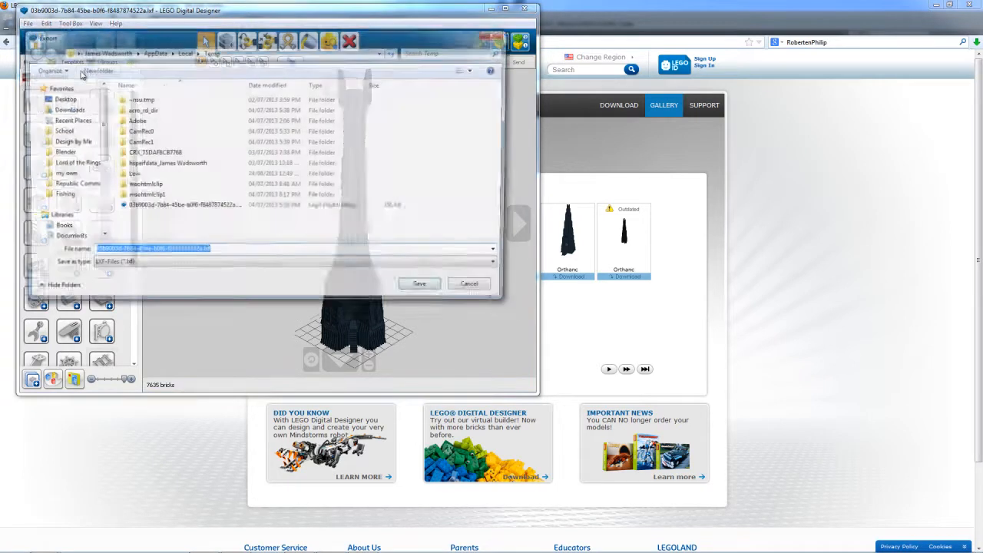
left_click(79, 165)
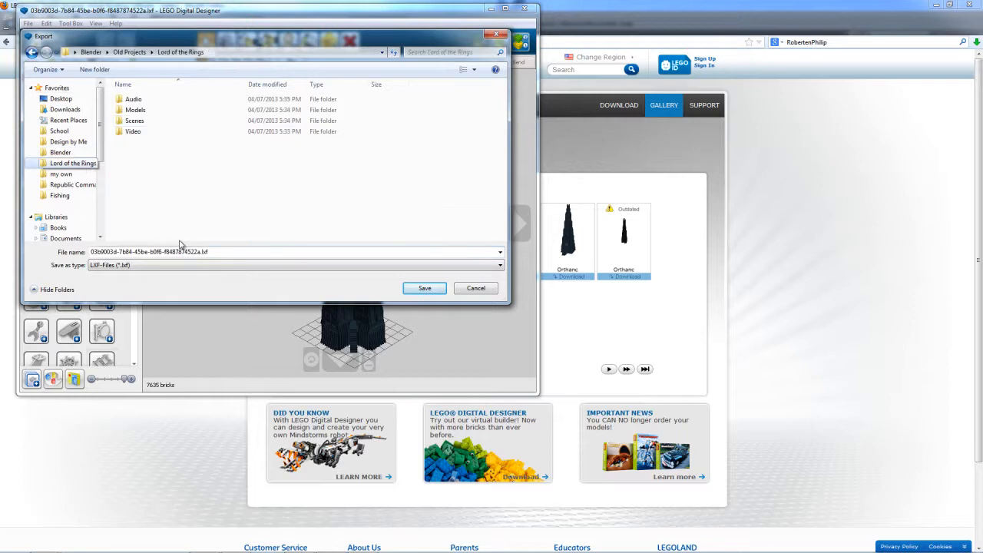
double_click(153, 110)
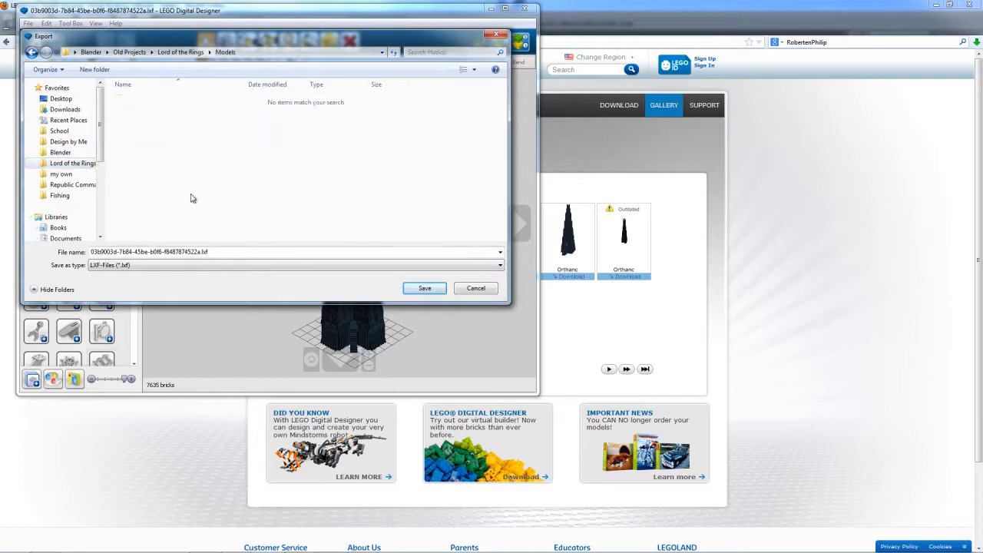
left_click(159, 266)
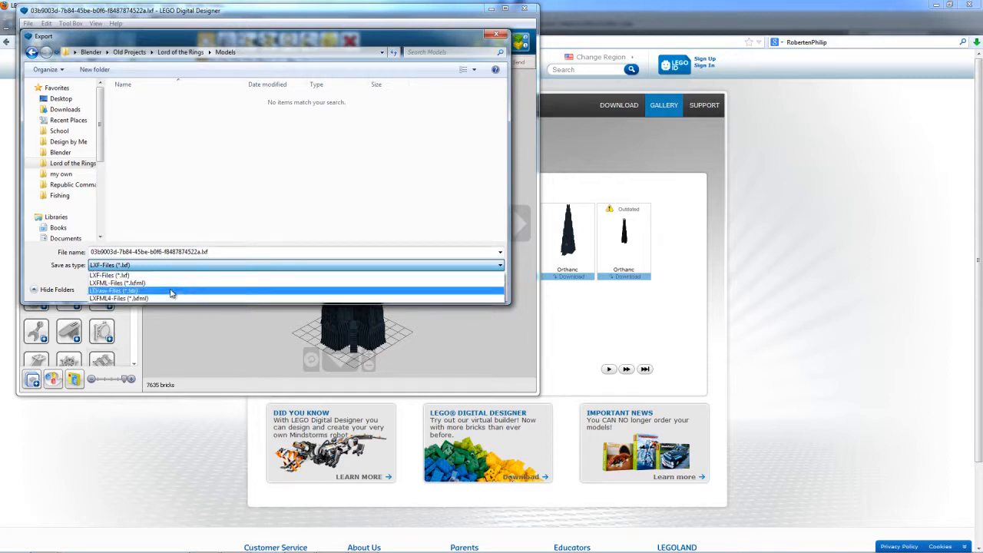
left_click(172, 292)
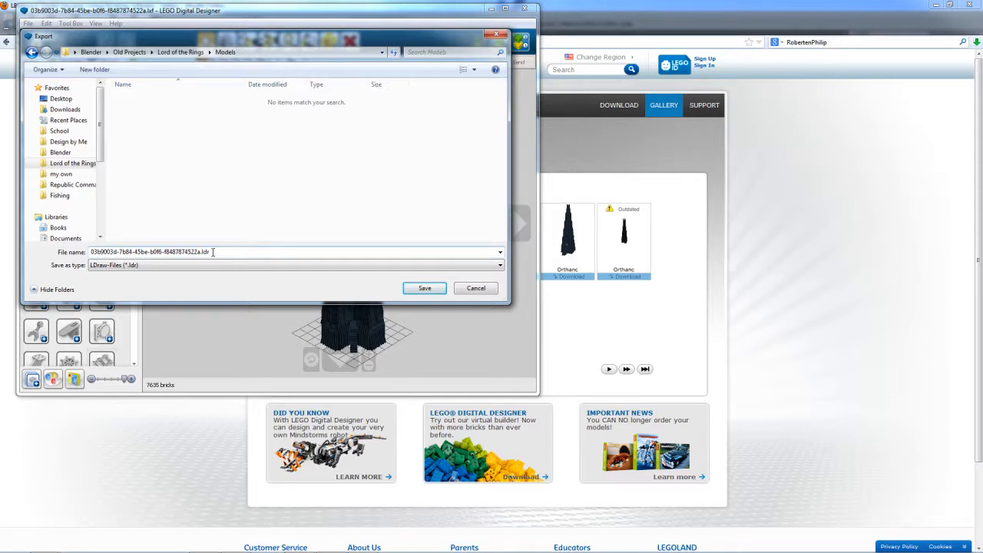
Name the export file with the creator's username followed by "- Tower of Orthanc" and save it.
double_click(213, 252)
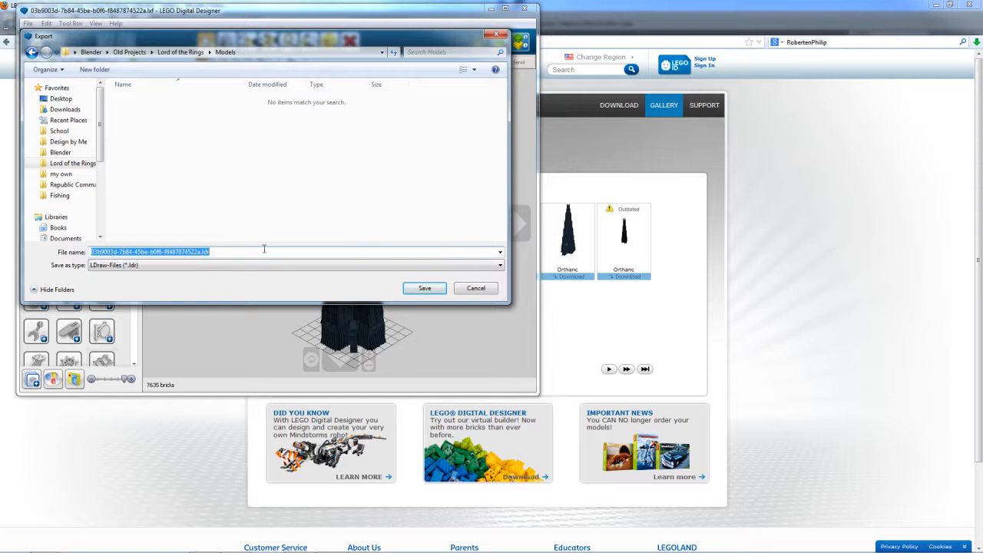
type("RobertenPhilip")
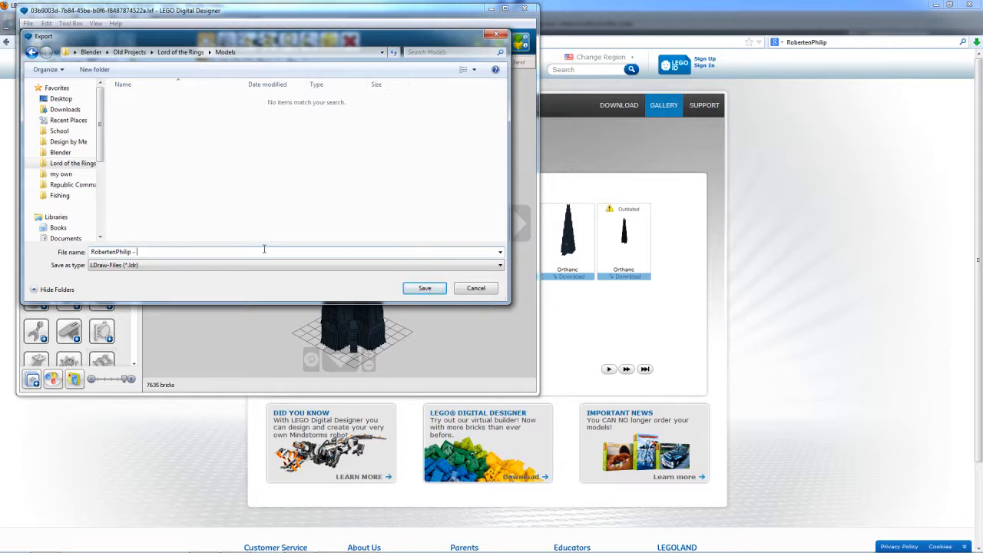
type("ower of Orthanc")
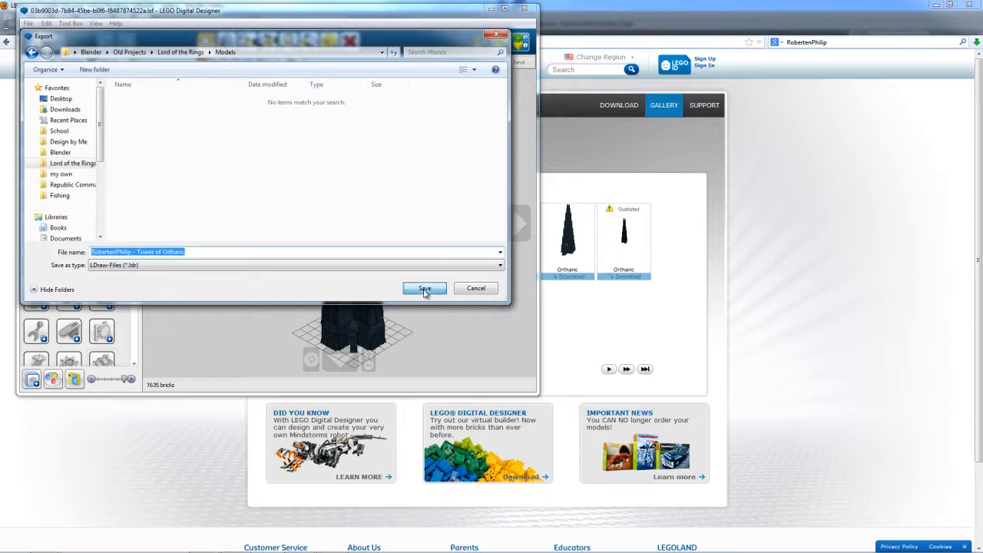
left_click(425, 289)
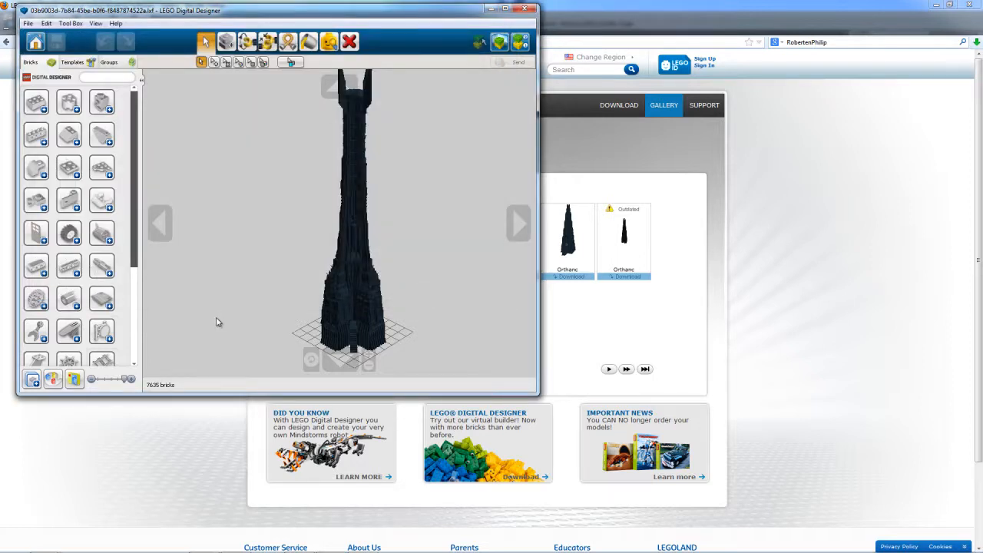
Search the computer's programs and files for mlcad and ldraw.
key("super")
type("mlc")
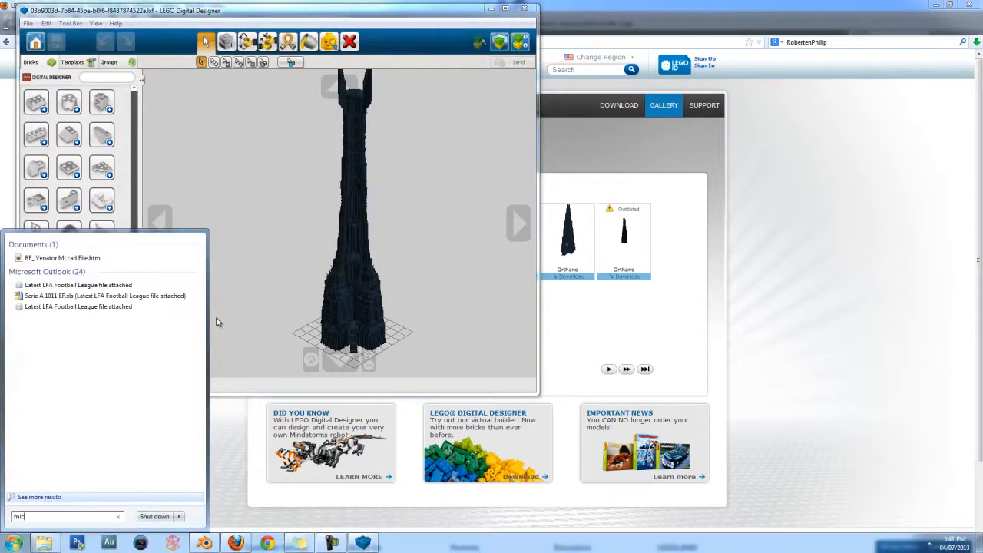
type("ad")
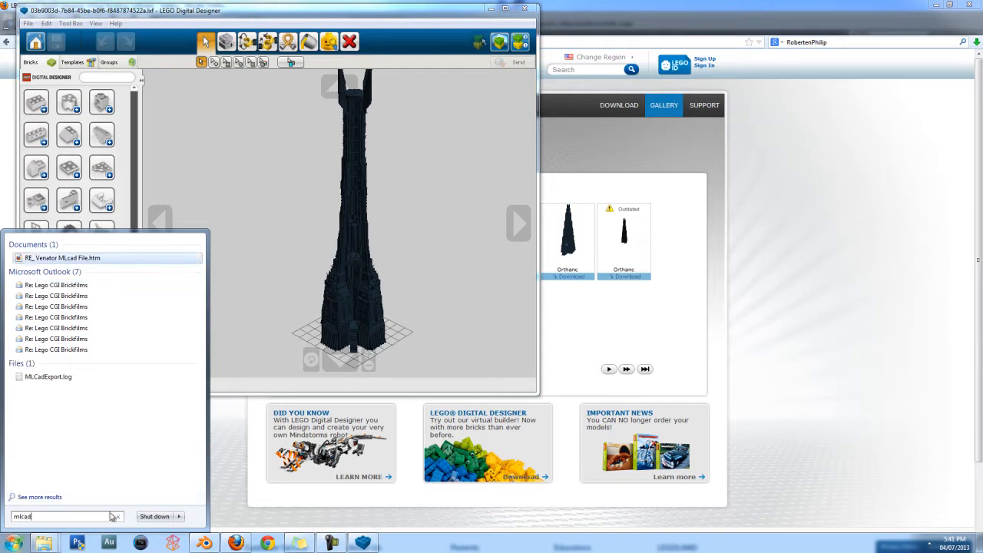
key("BackSpace")
key("BackSpace")
key("BackSpace")
key("BackSpace")
key("BackSpace")
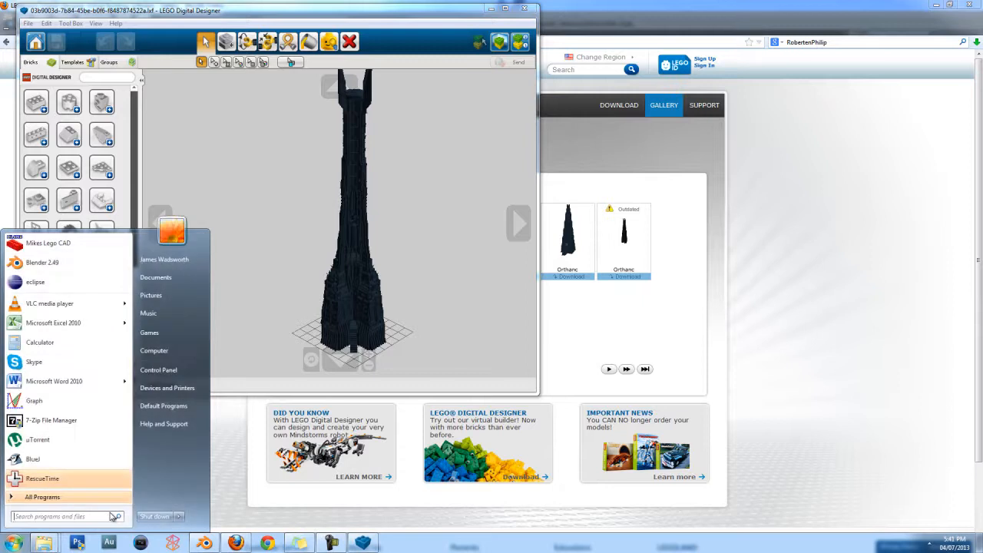
type("ldraw")
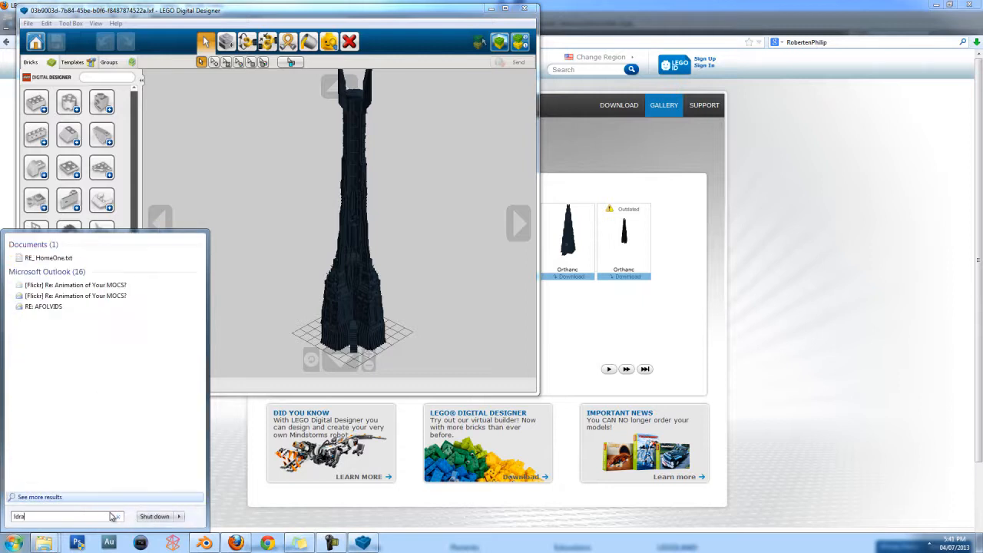
key("BackSpace")
key("BackSpace")
key("BackSpace")
key("BackSpace")
key("BackSpace")
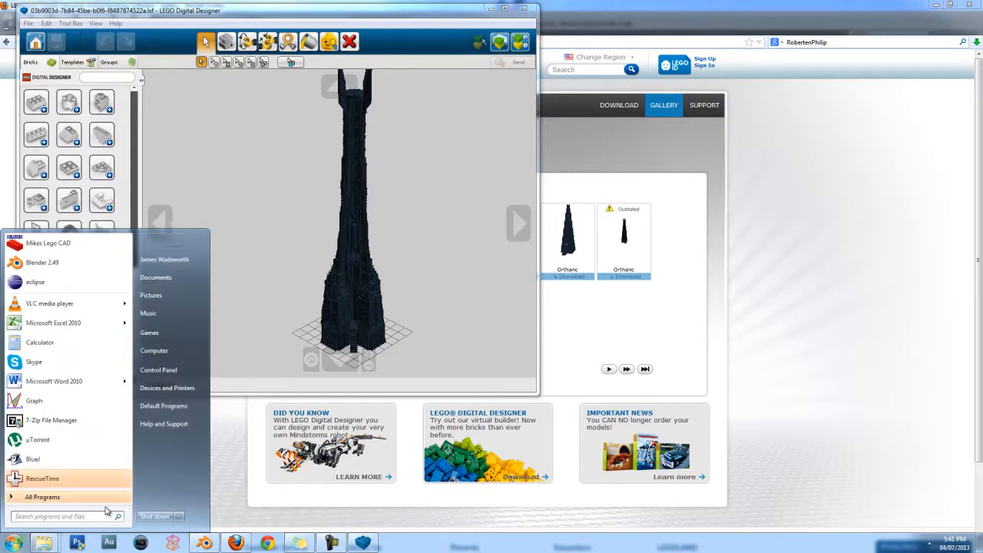
type("ml")
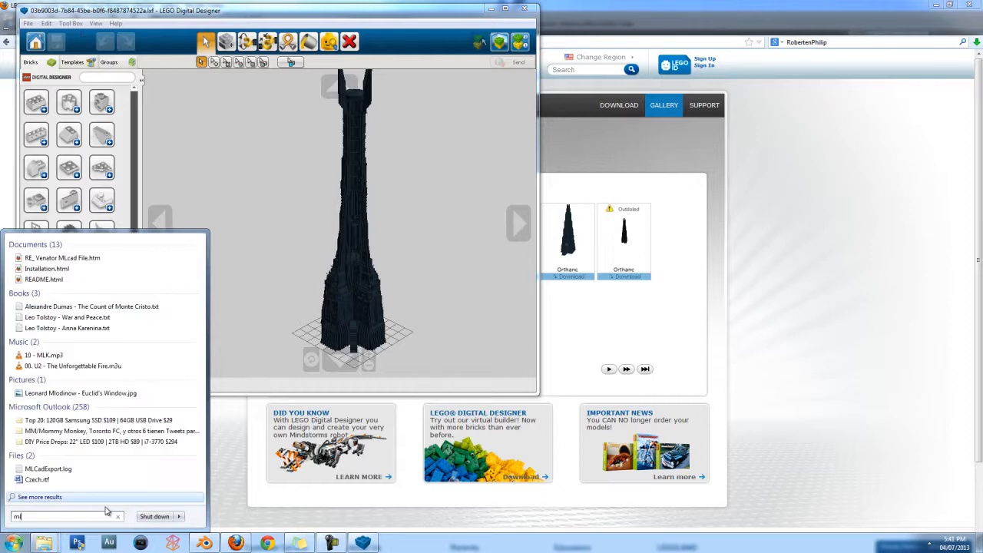
type("cad")
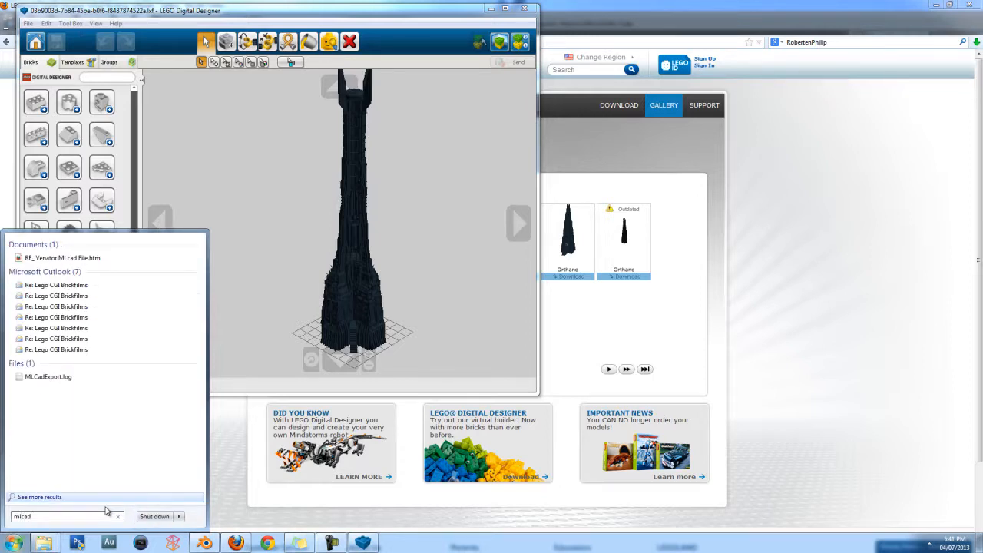
Browse to C:\LDraw\Apps\MLCad in the file explorer and launch MLCAD.exe.
left_click(48, 544)
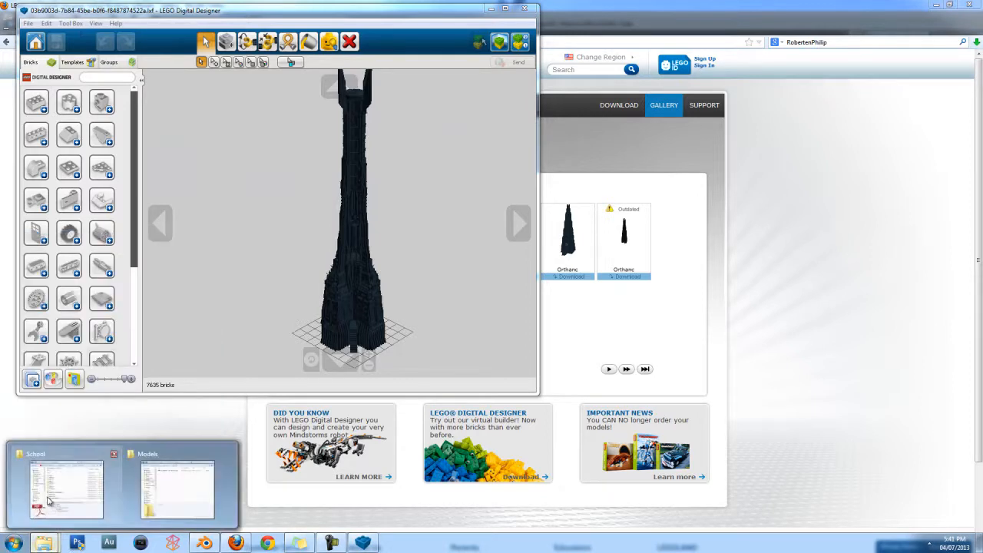
left_click(47, 500)
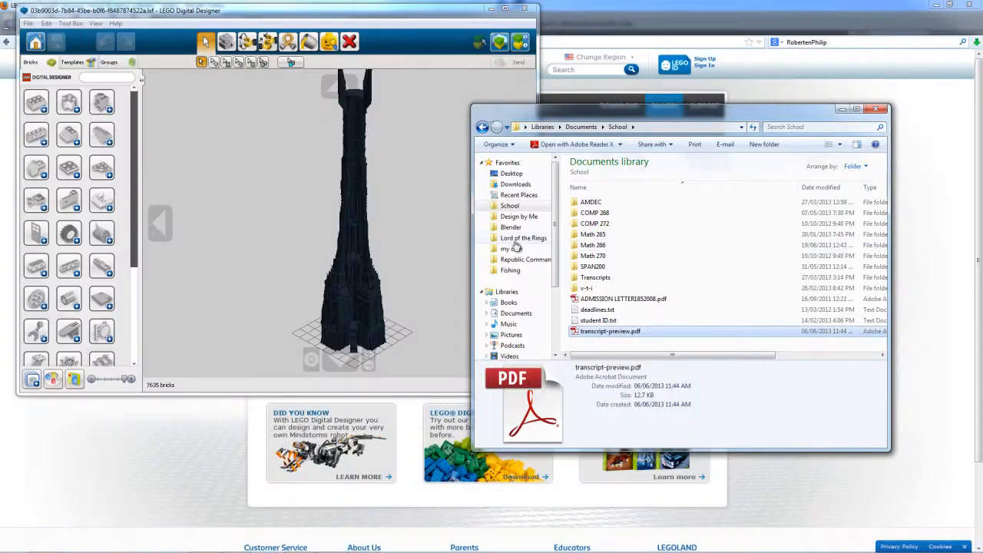
scroll(522, 329, "down", 2)
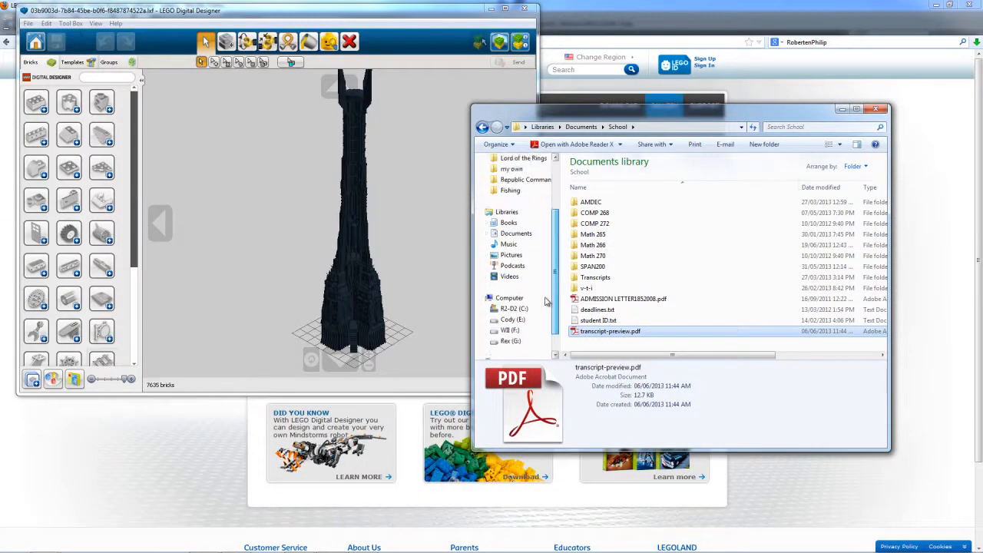
left_click(516, 340)
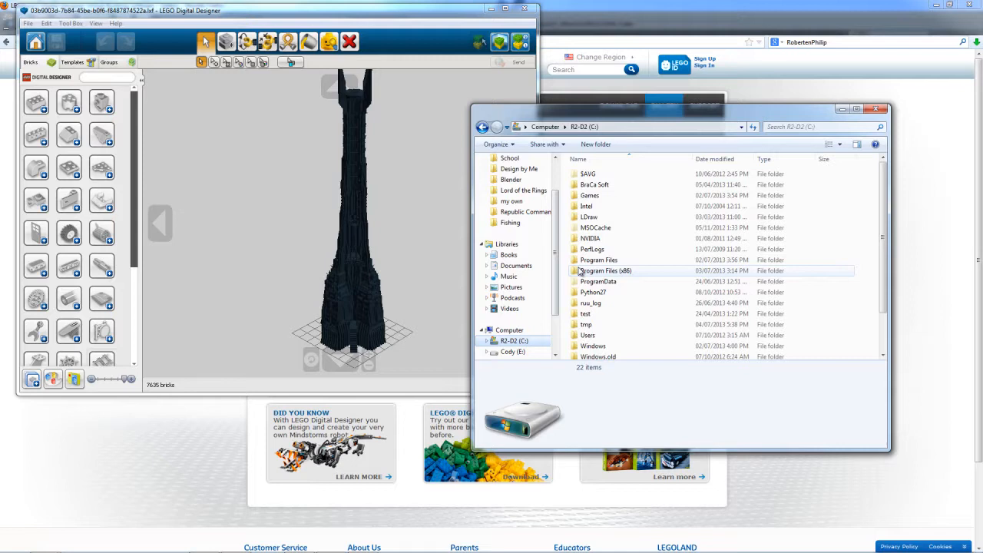
double_click(585, 221)
double_click(591, 174)
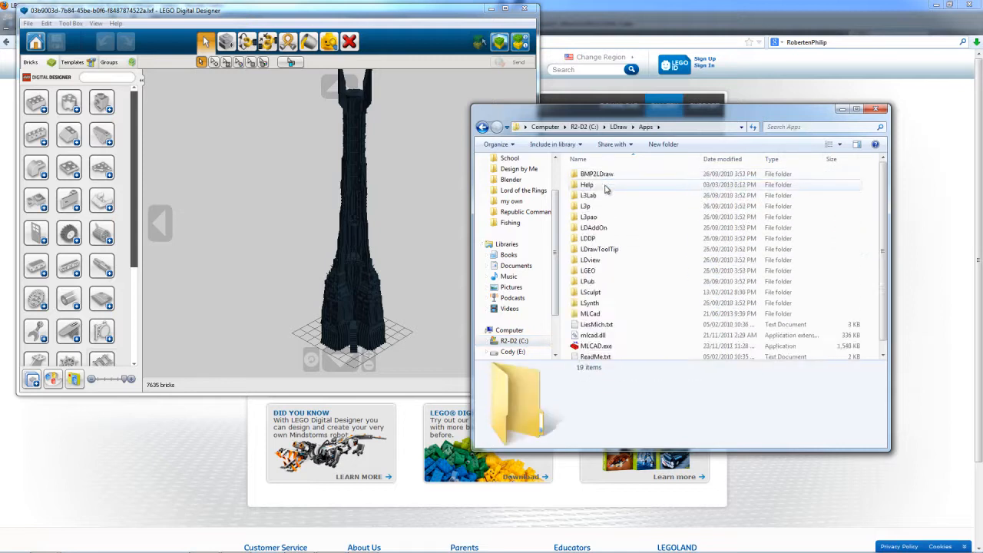
double_click(616, 313)
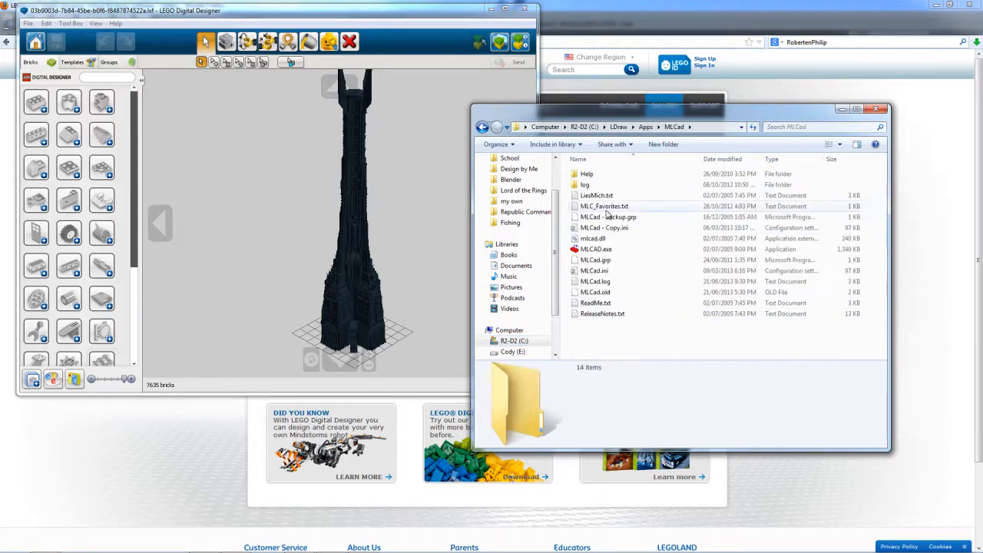
left_click(607, 252)
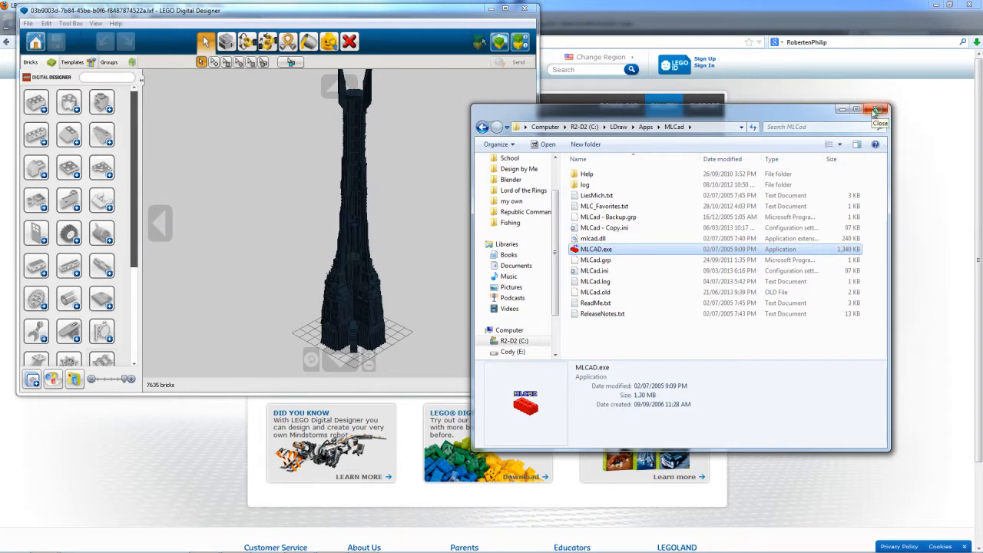
Open the Tower of Orthanc .ldr file from the Lord of the Rings Models folder in MLCad, responding to the older-parts upgrade prompt.
left_click(523, 190)
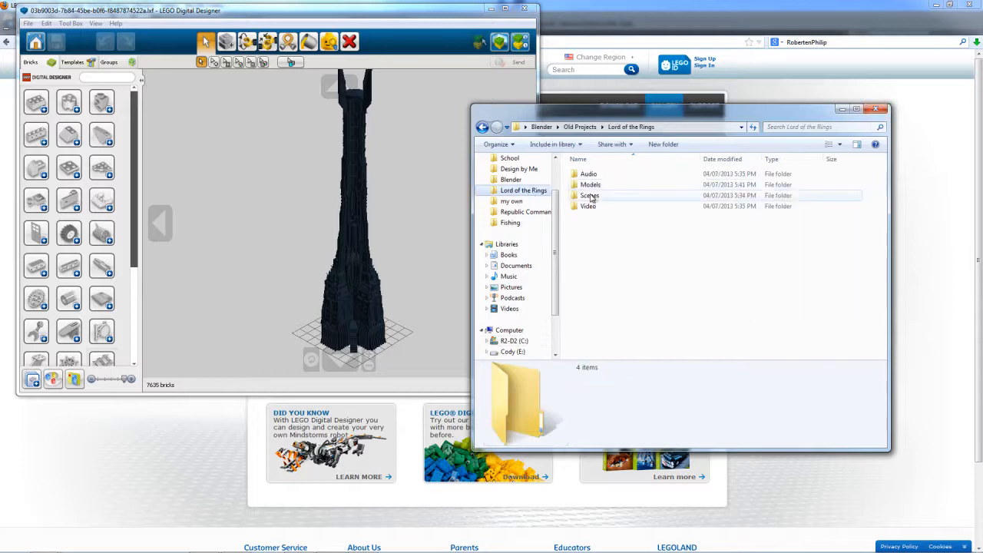
double_click(590, 185)
double_click(608, 177)
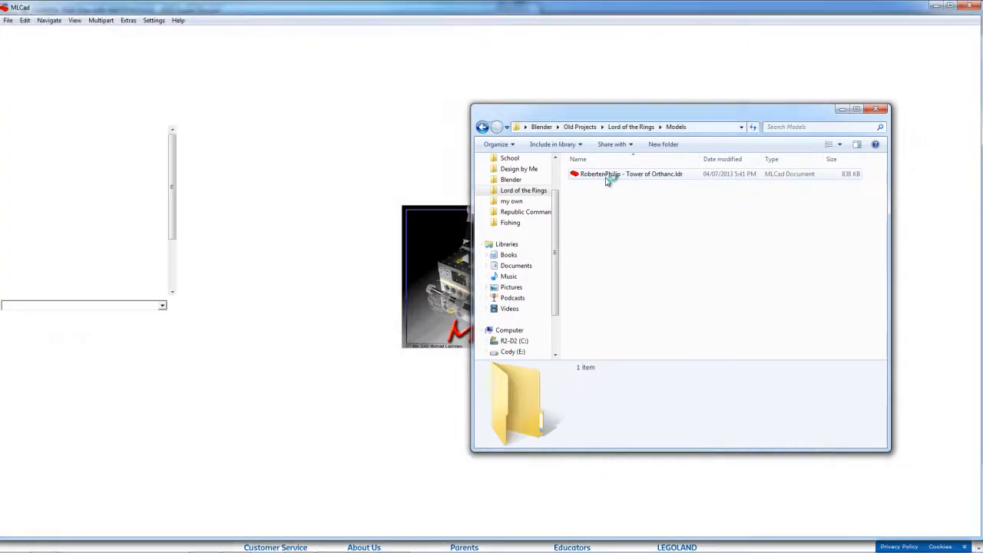
left_click_drag(608, 178, 346, 297)
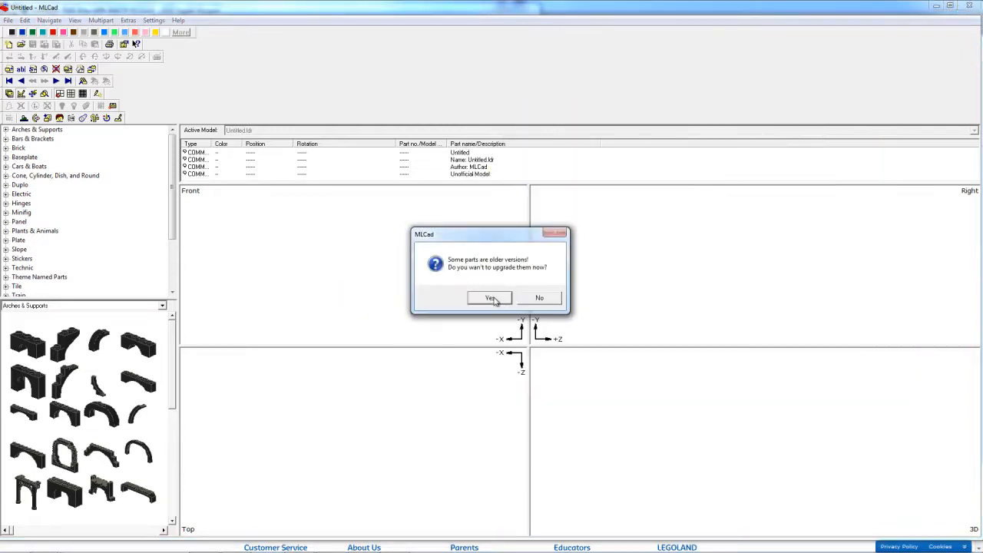
left_click(494, 299)
left_click(548, 298)
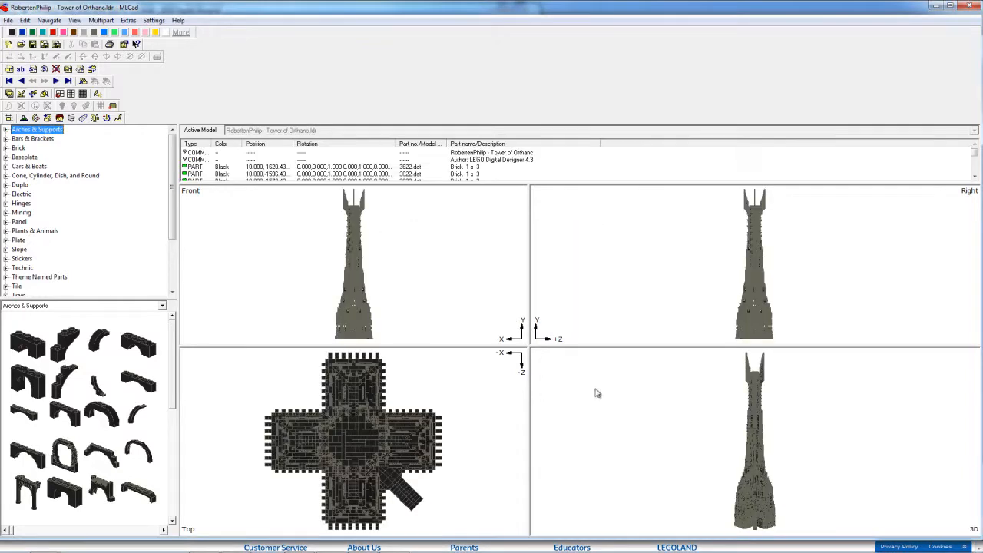
mouse_move(826, 449)
left_mouse_down()
mouse_move(720, 456)
mouse_move(715, 467)
mouse_move(721, 484)
mouse_move(750, 473)
left_mouse_up()
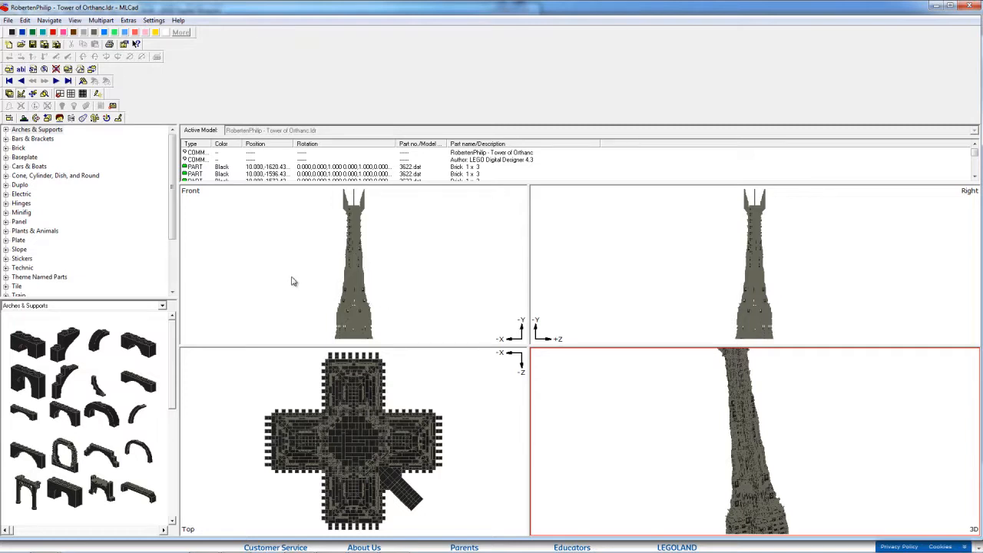
left_click_drag(290, 271, 439, 226)
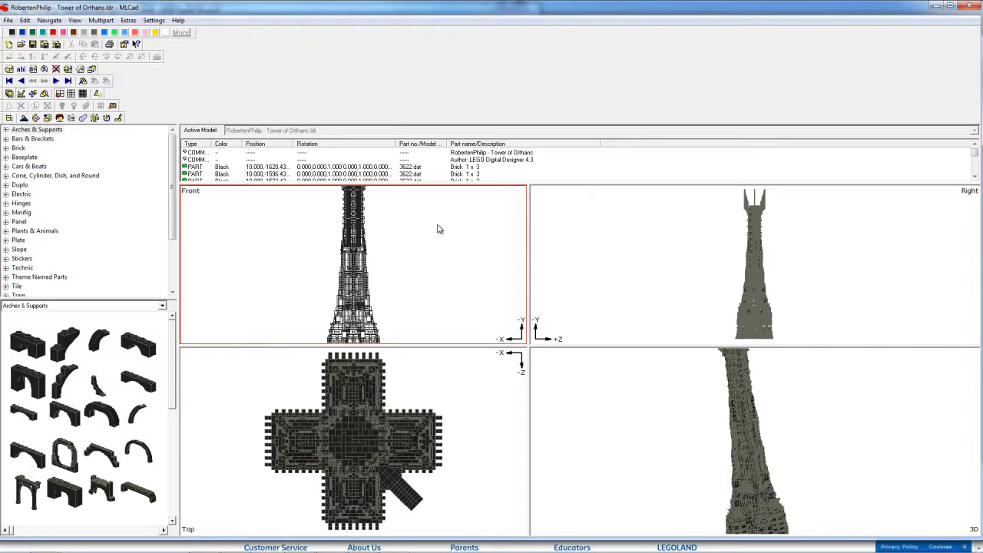
scroll(413, 225, "down", 1)
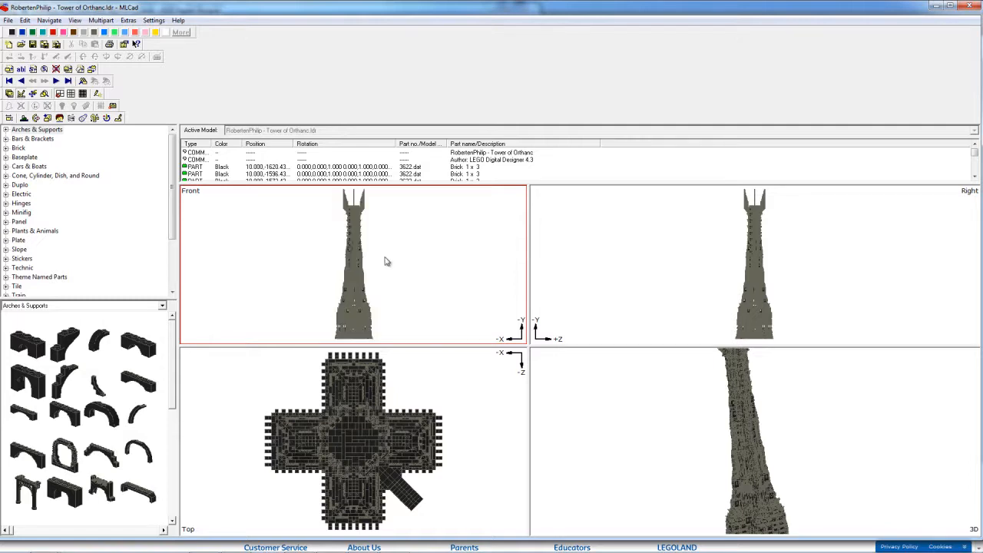
left_click_drag(440, 271, 288, 188)
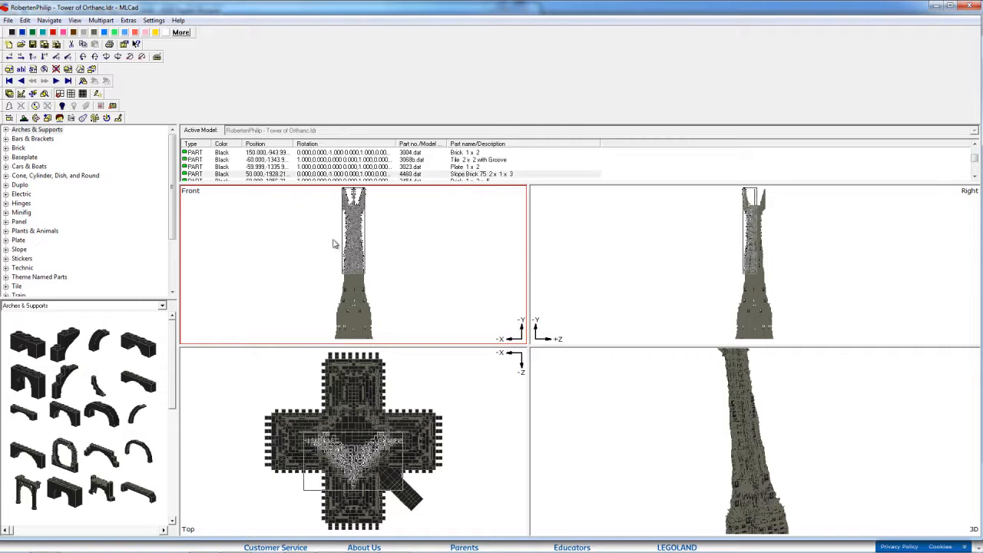
left_click(323, 268)
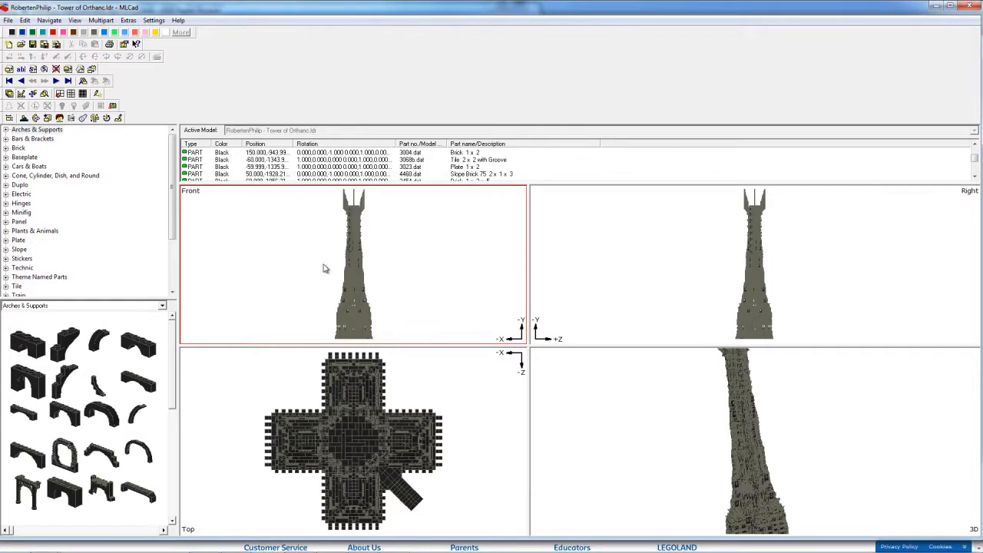
mouse_move(298, 268)
left_mouse_down()
mouse_move(436, 207)
mouse_move(445, 189)
left_mouse_up()
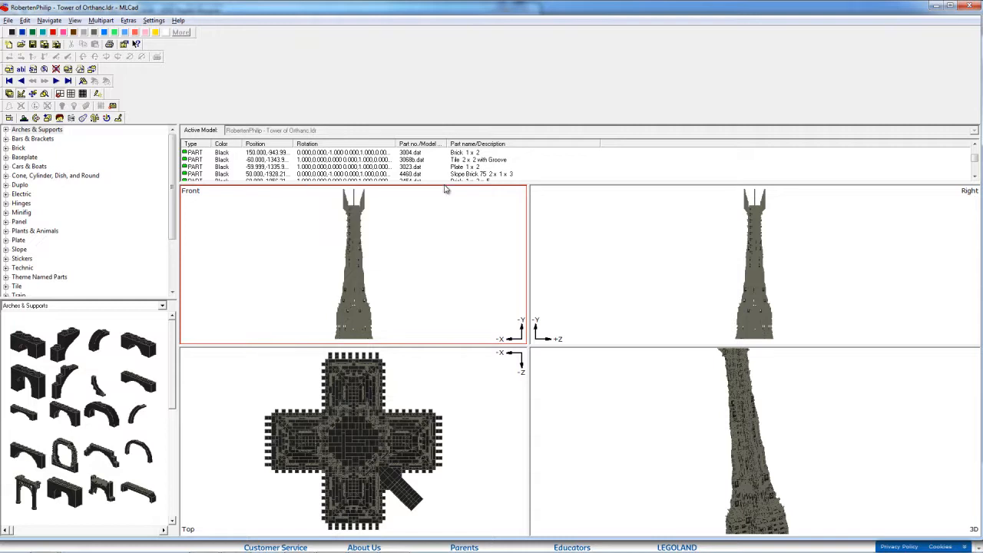
left_click(410, 245)
left_click_drag(677, 277, 865, 189)
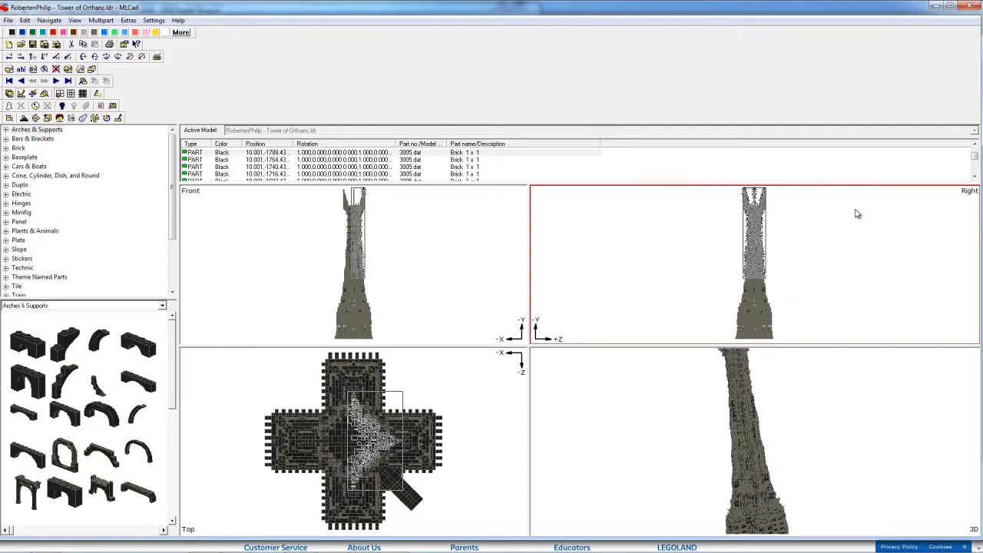
left_click(777, 266)
mouse_move(785, 276)
middle_mouse_down()
mouse_move(713, 233)
mouse_move(745, 292)
middle_mouse_up()
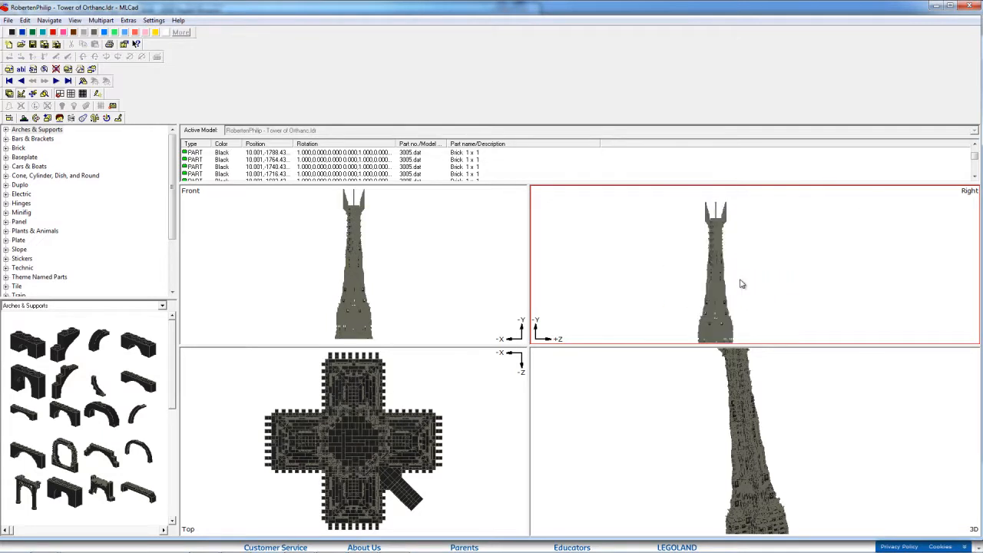
Build up a multi-part selection of the tower by boxing its upper section and its base in the Right and Front views.
left_click_drag(747, 282, 641, 203)
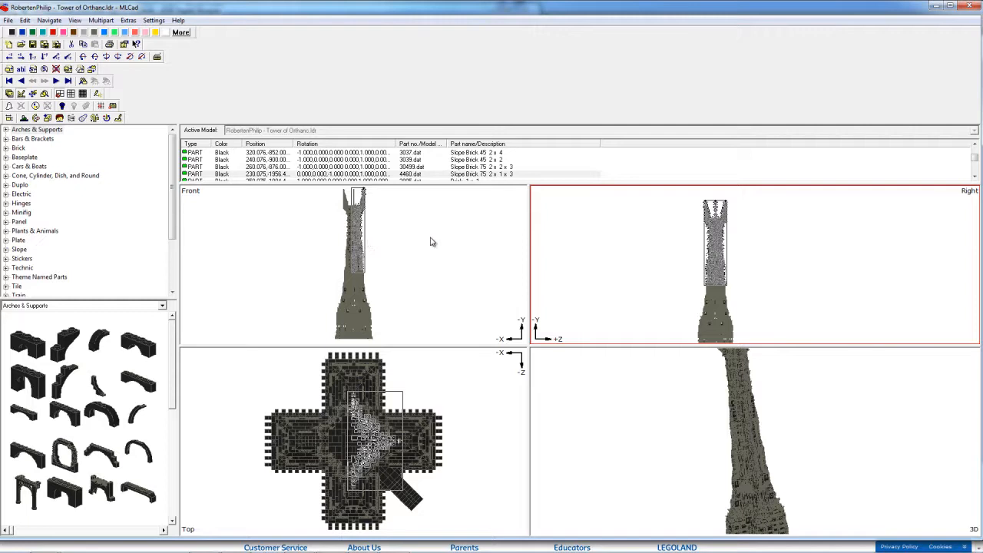
left_click_drag(685, 283, 811, 202)
left_click_drag(311, 274, 444, 184)
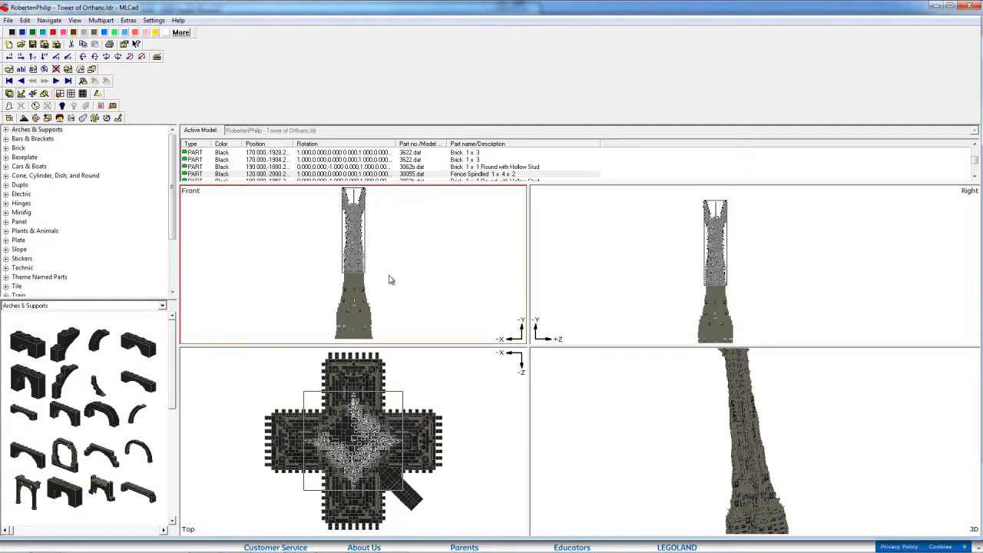
left_click_drag(424, 341, 170, 226)
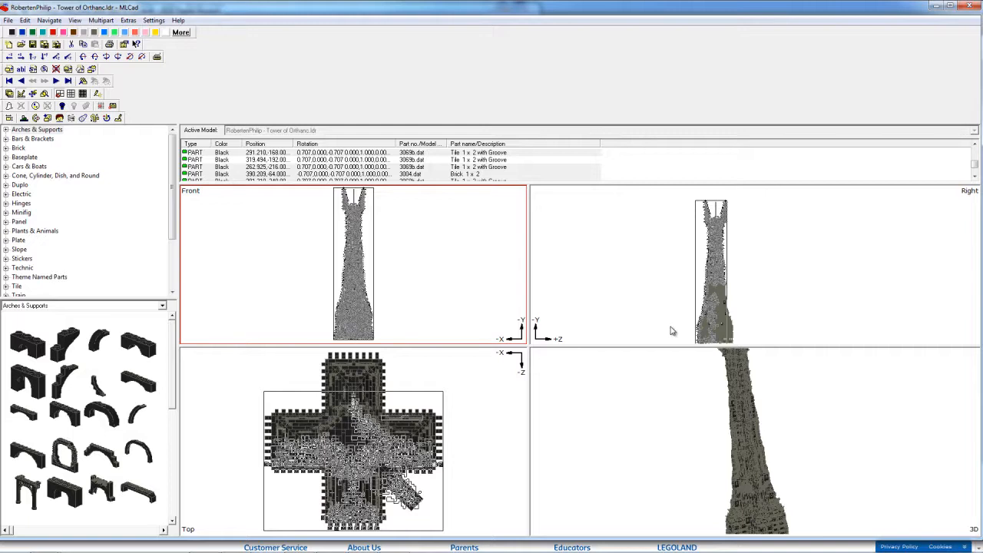
left_click_drag(648, 269, 808, 362)
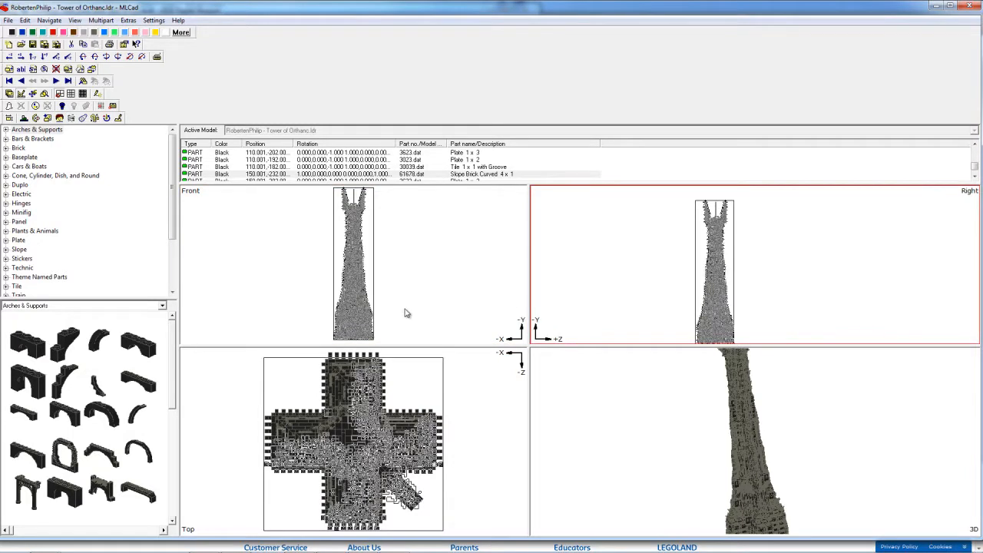
Create a new submodel with the default description New Model and paste the selected tower parts into it.
left_click(100, 20)
left_click(102, 33)
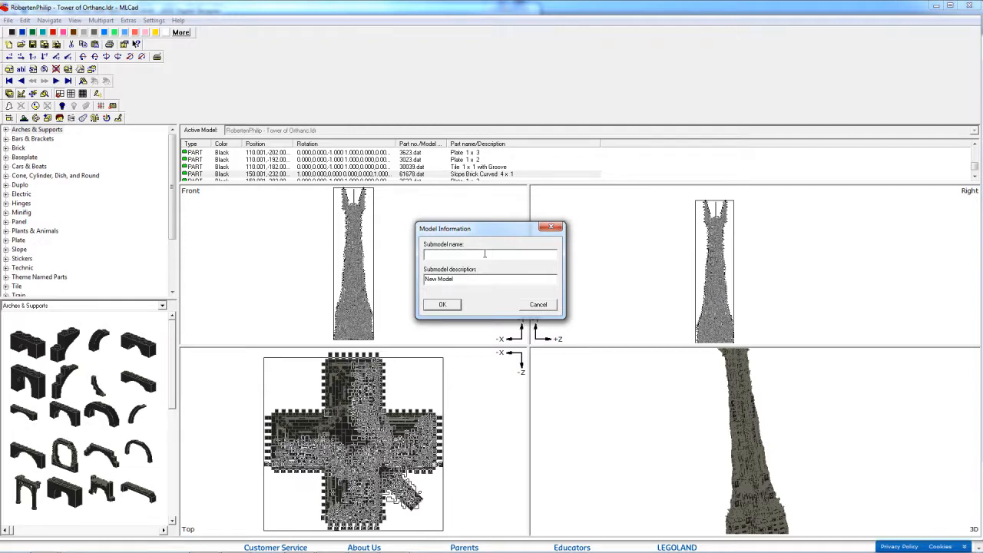
key("Return")
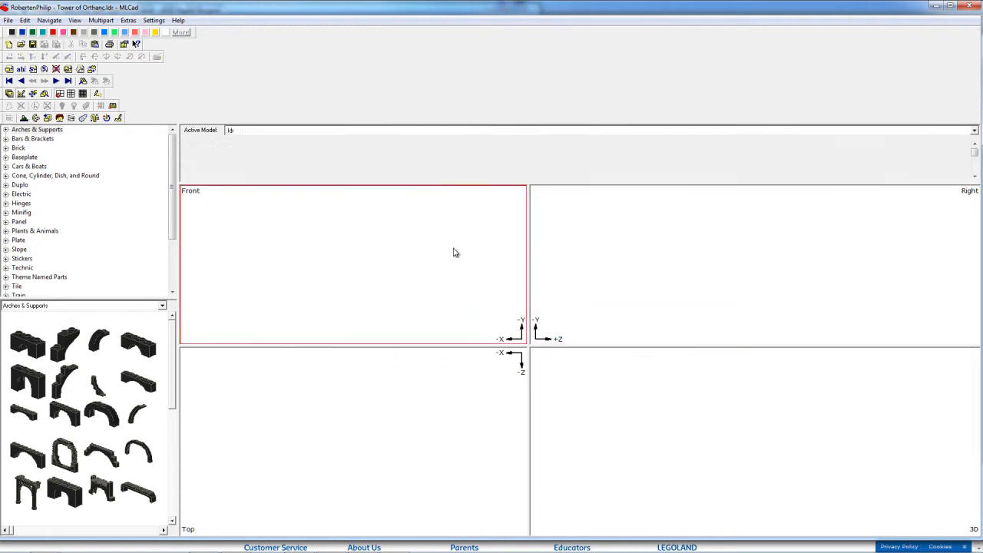
Remove the selected parts from the original Tower of Orthanc model, and make the .ldr submodel active again.
left_click(419, 131)
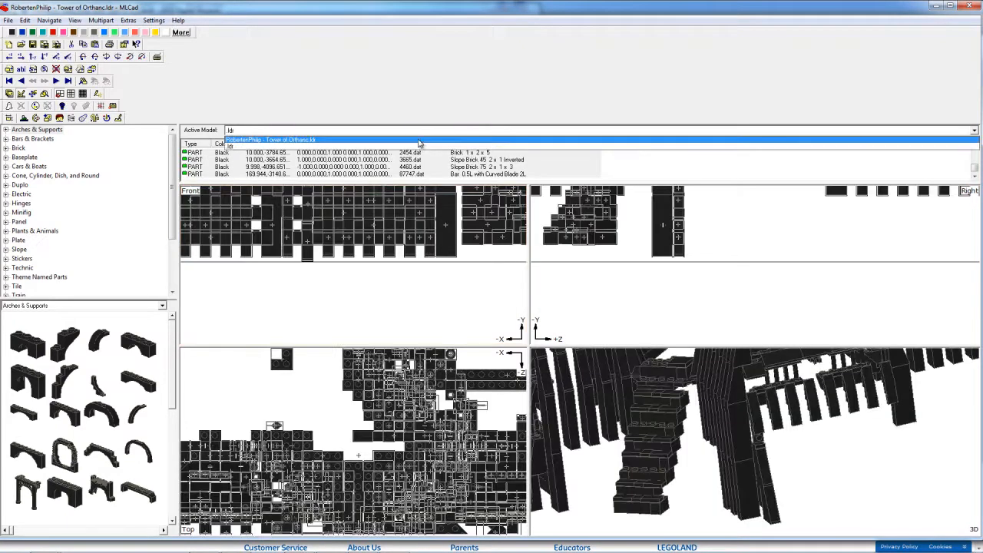
left_click(419, 141)
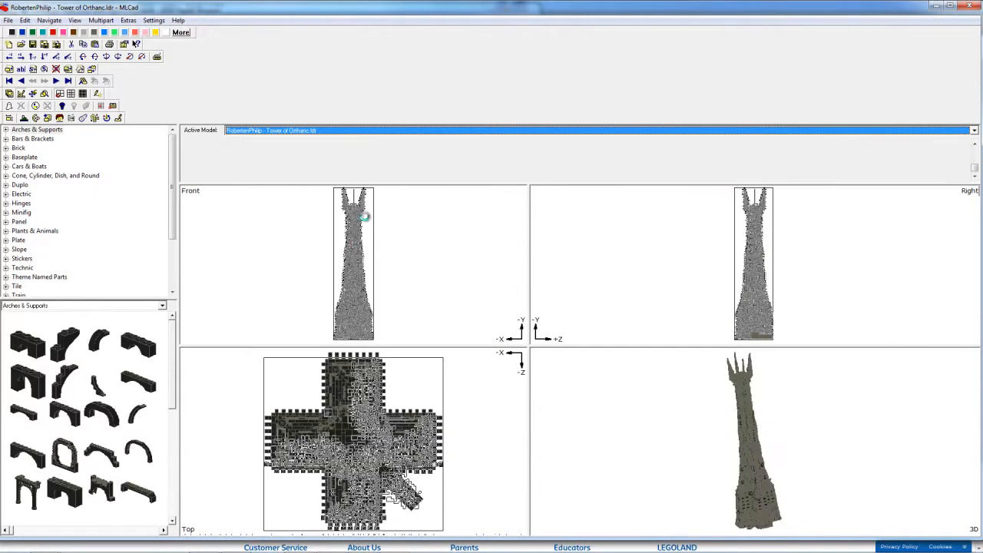
left_click(353, 132)
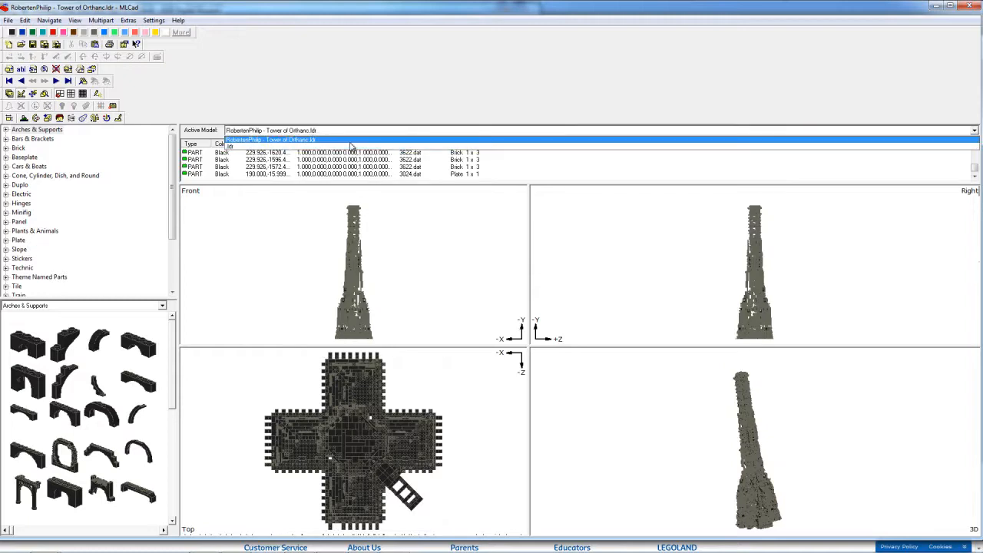
left_click(349, 142)
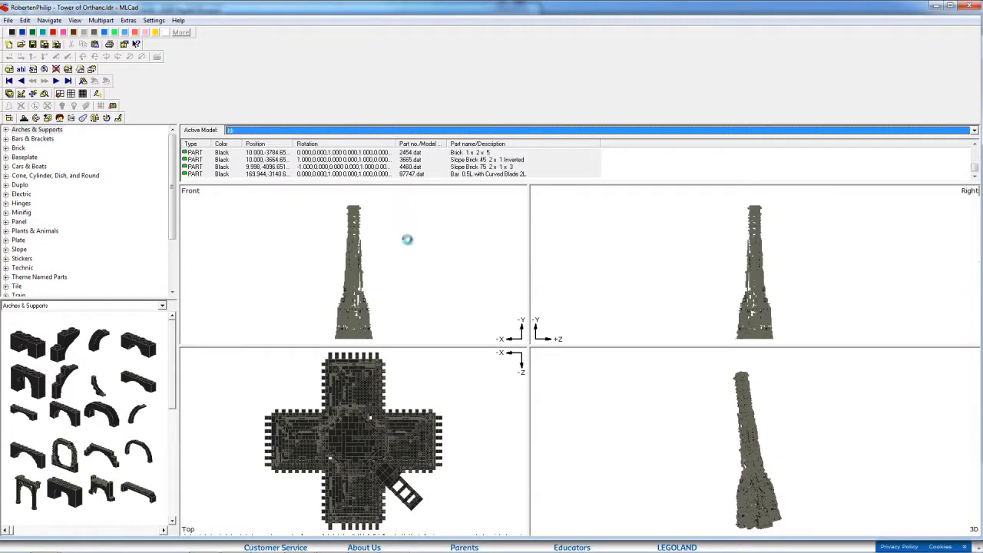
mouse_move(674, 450)
left_mouse_down()
mouse_move(806, 472)
mouse_move(682, 472)
mouse_move(676, 461)
left_mouse_up()
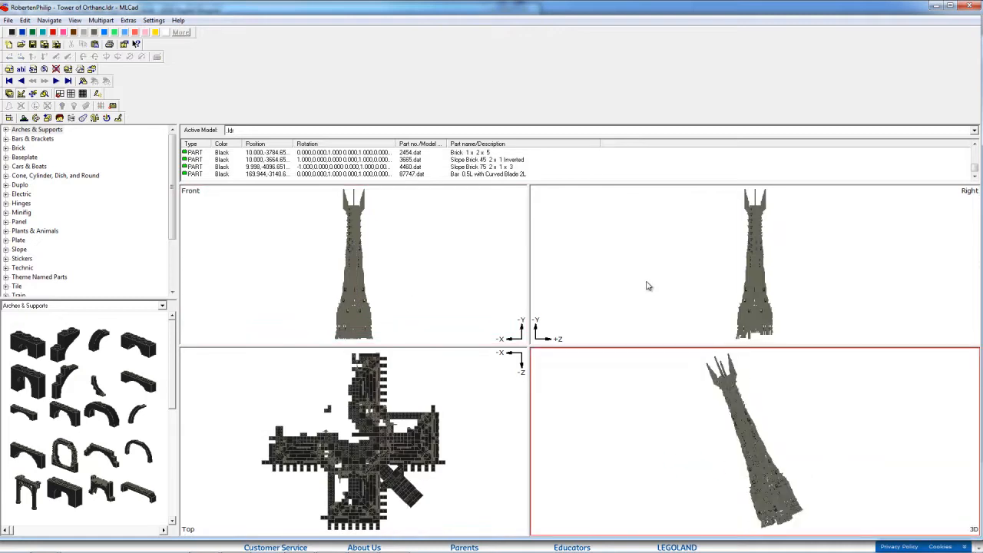
Export the .ldr submodel in LDraw normal format to the Desktop with all steps and a log file.
left_click(8, 20)
left_click(62, 82)
left_click(497, 206)
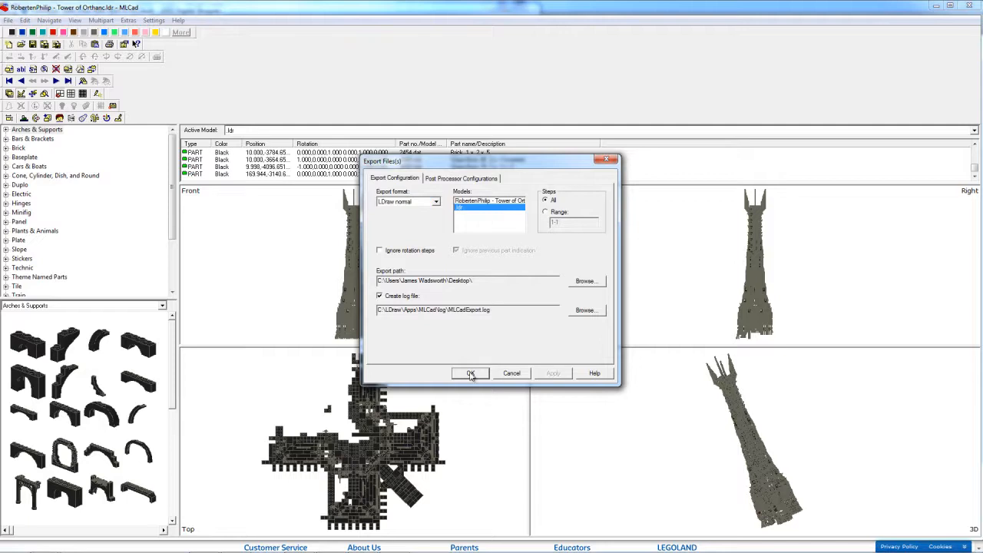
left_click(471, 374)
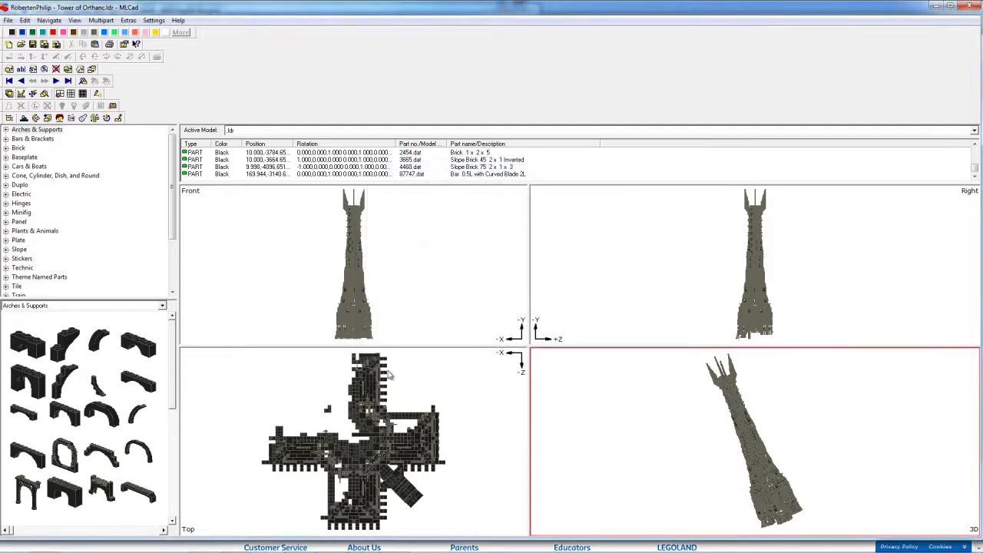
Launch Blender 2.49 and dismiss the missing QTCF.dll error.
left_click(14, 543)
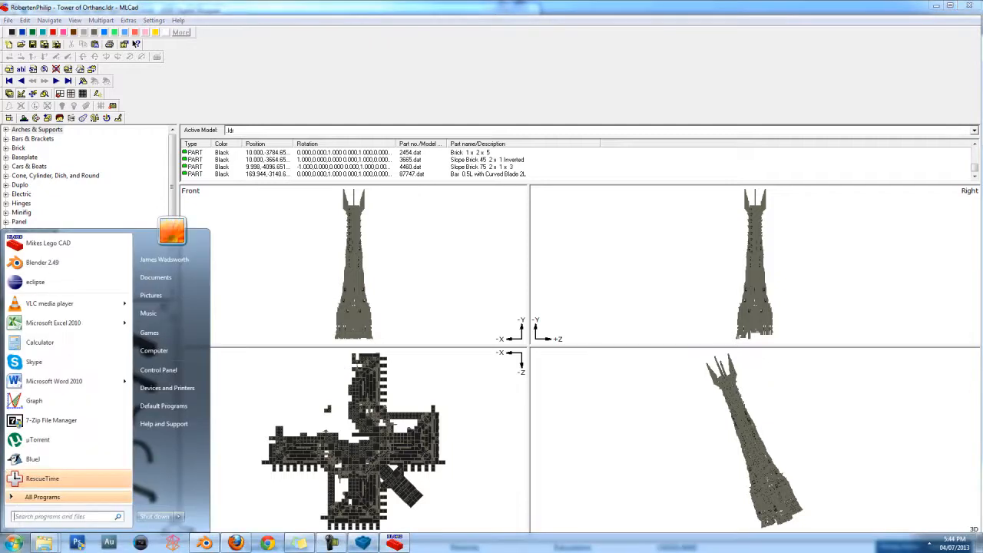
left_click(44, 265)
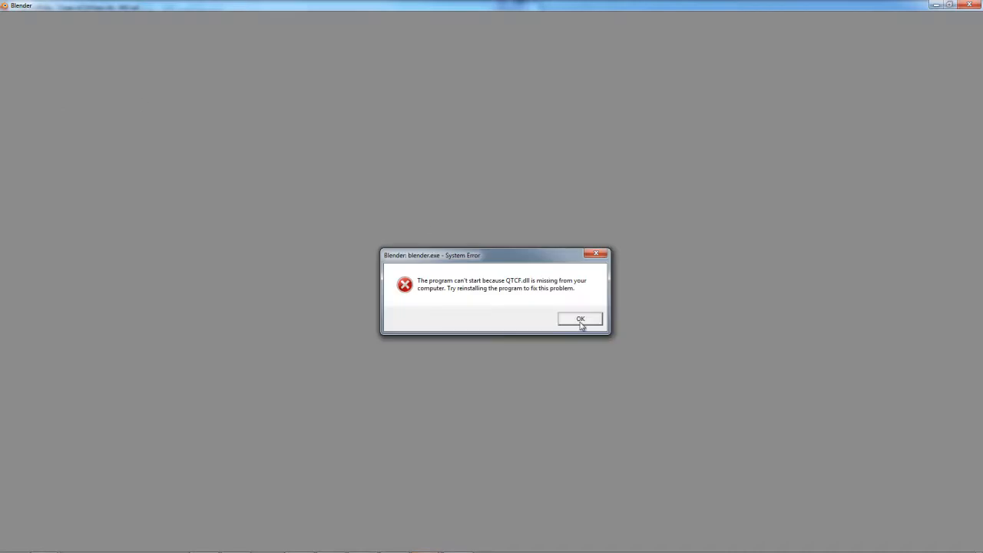
left_click(580, 319)
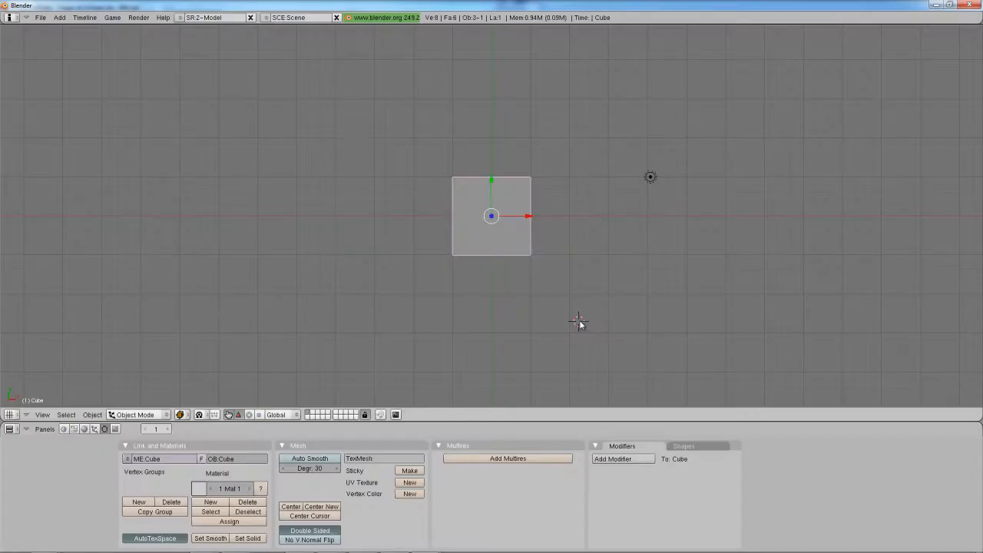
Select all the default scene objects and delete them.
scroll(579, 321, "down", 2)
key("a")
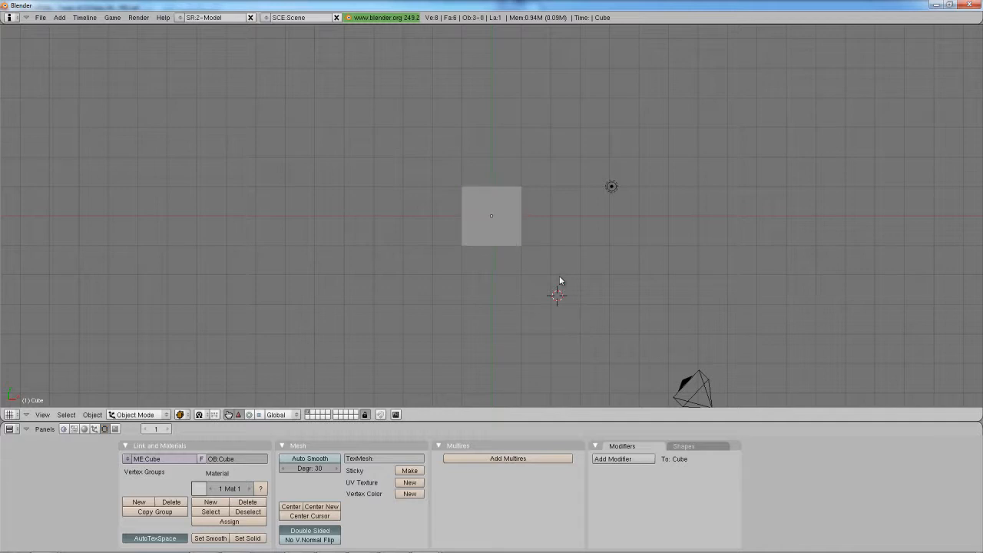
key("a")
key("x")
left_click(559, 275)
Import the exported Tower of Orthanc_00001.ldr file from the Desktop using the LDraw importer.
left_click(39, 17)
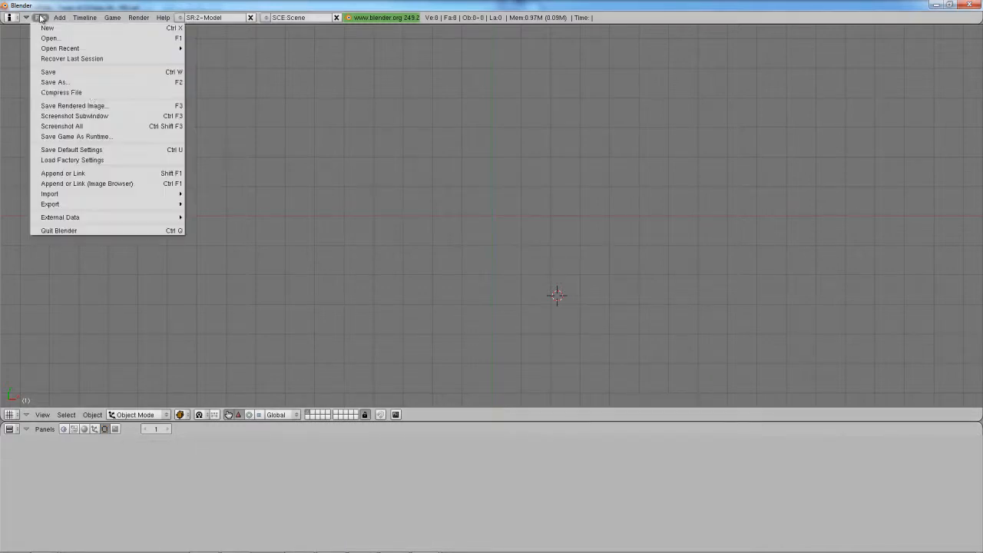
mouse_move(108, 195)
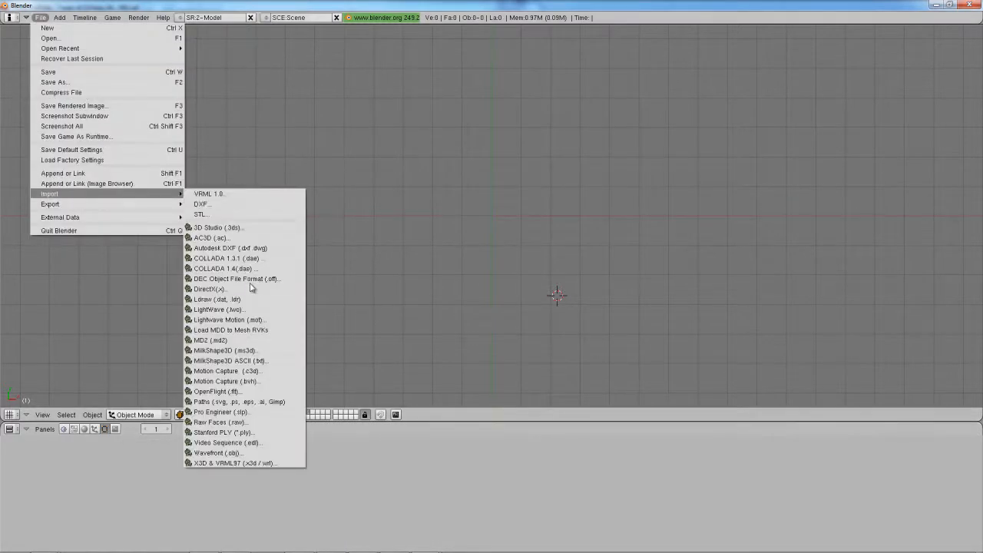
left_click(230, 298)
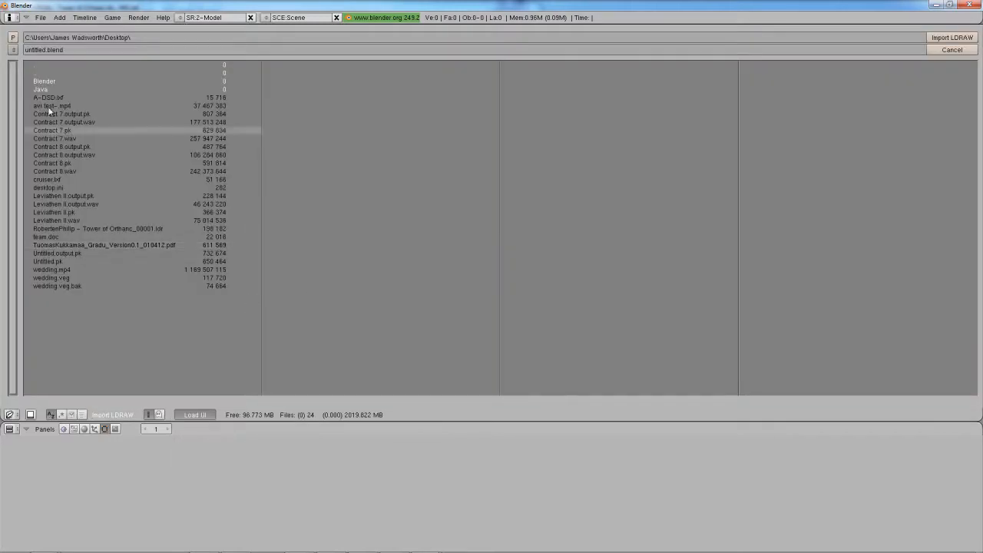
left_click(13, 50)
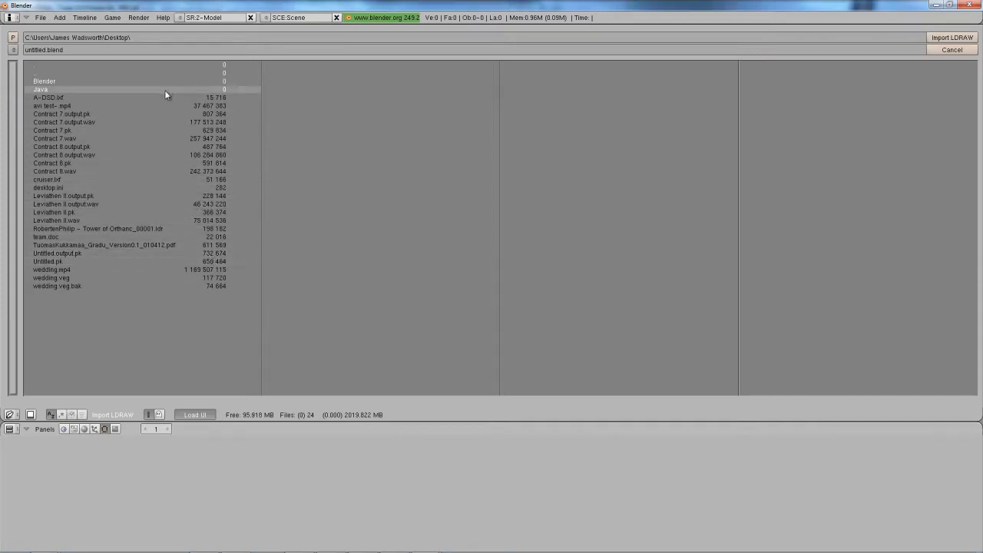
left_click(167, 229)
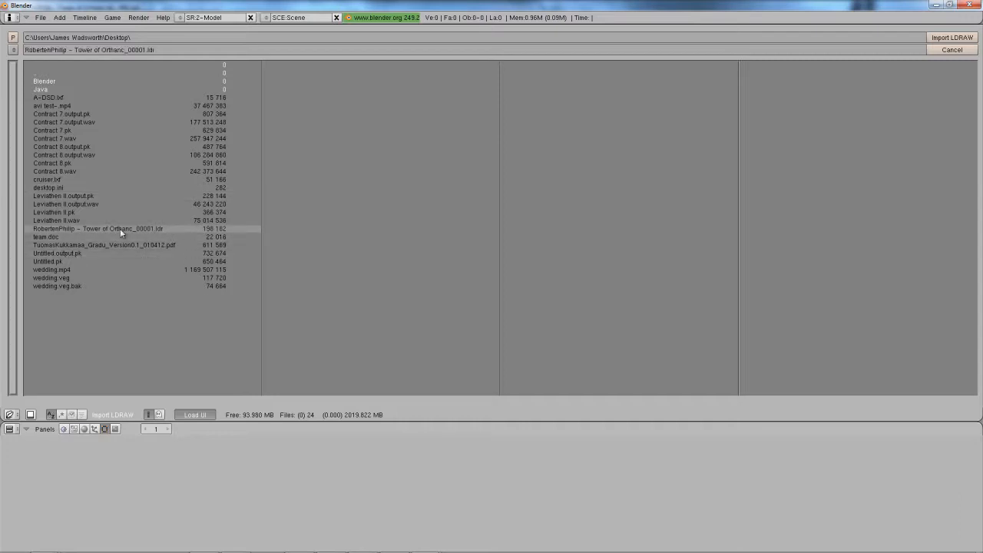
left_click(932, 38)
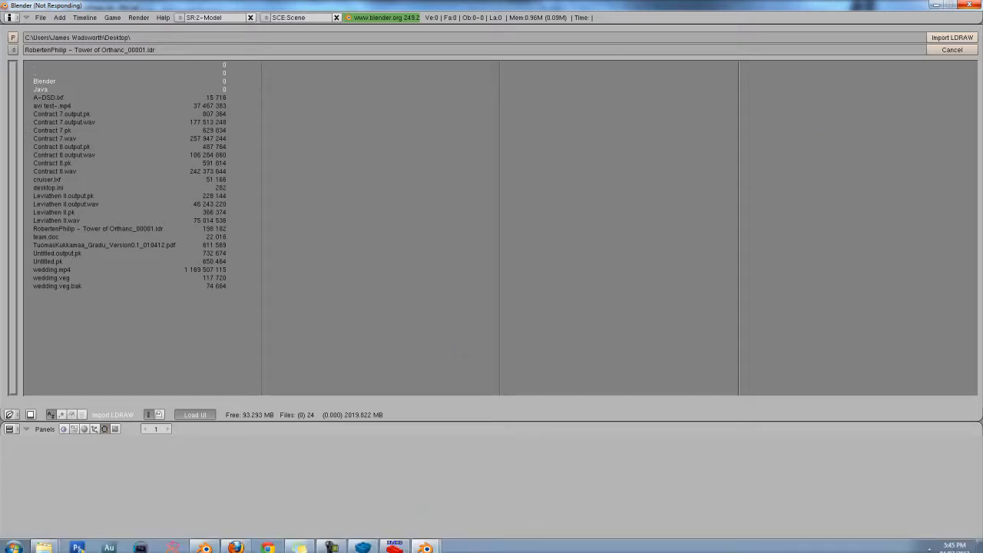
left_click(394, 543)
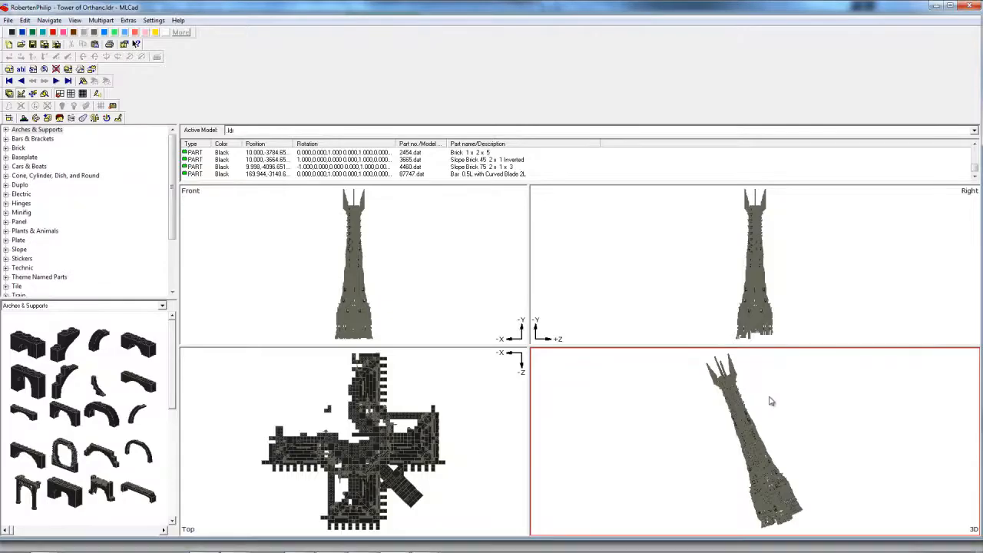
mouse_move(592, 547)
left_click(429, 541)
left_click(513, 482)
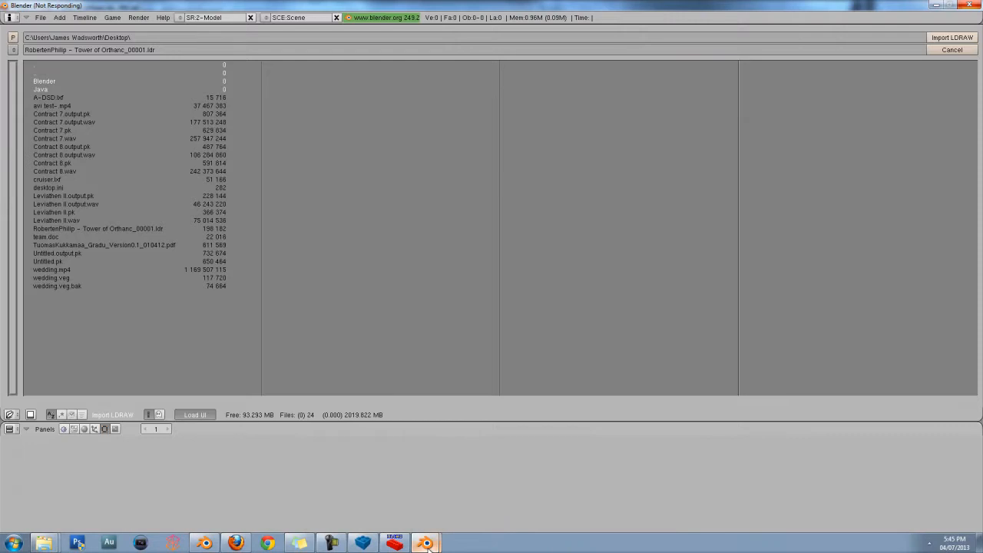
mouse_move(429, 550)
left_click(395, 543)
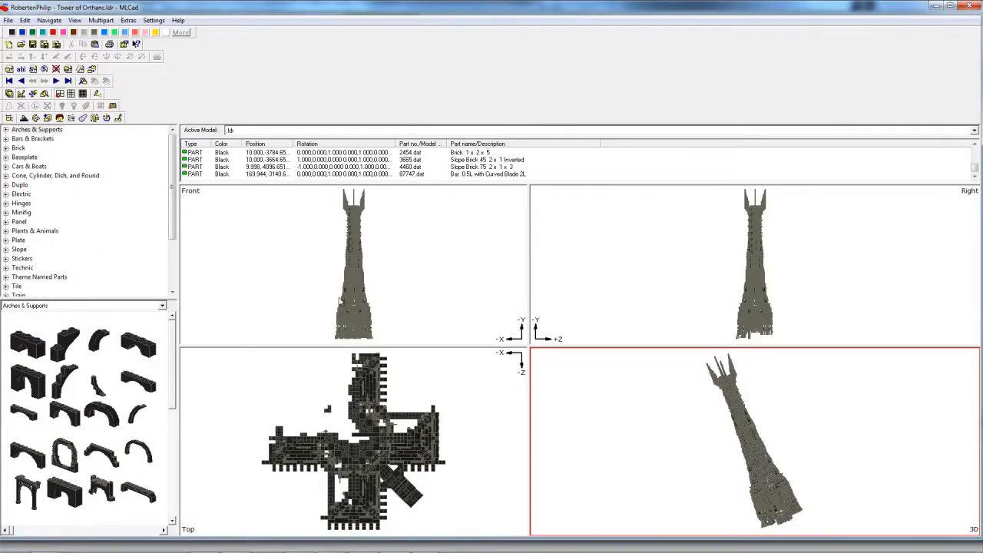
mouse_move(425, 542)
left_click(476, 480)
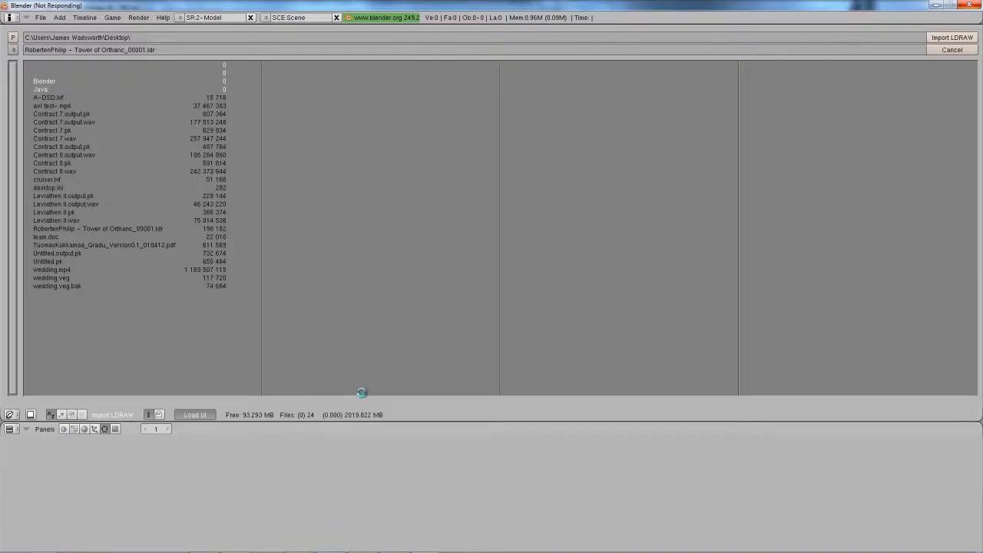
left_click(335, 544)
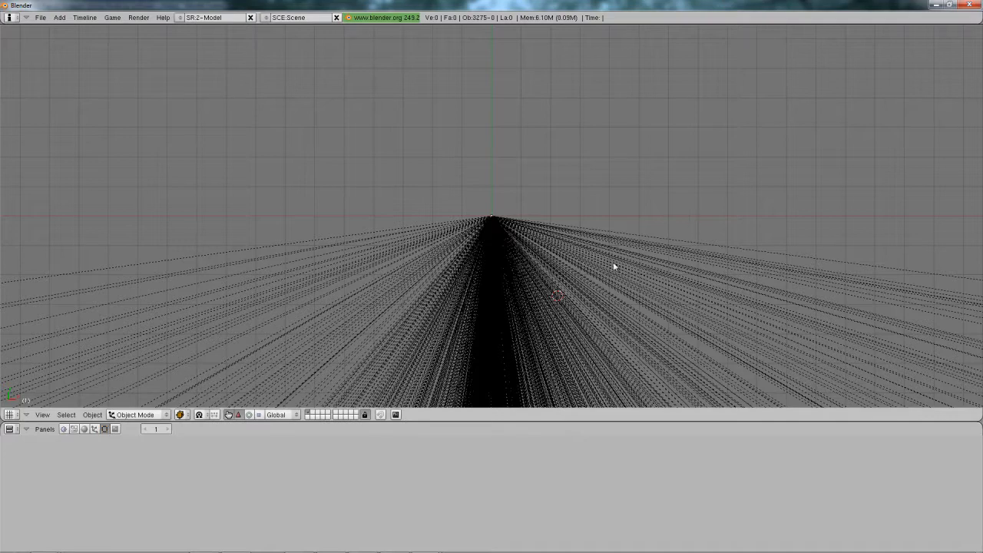
Examine the imported tower from several angles with all its parts selected, and clear the selection.
middle_click_drag(511, 309, 441, 241)
scroll(442, 237, "down", 5)
scroll(441, 236, "up", 4)
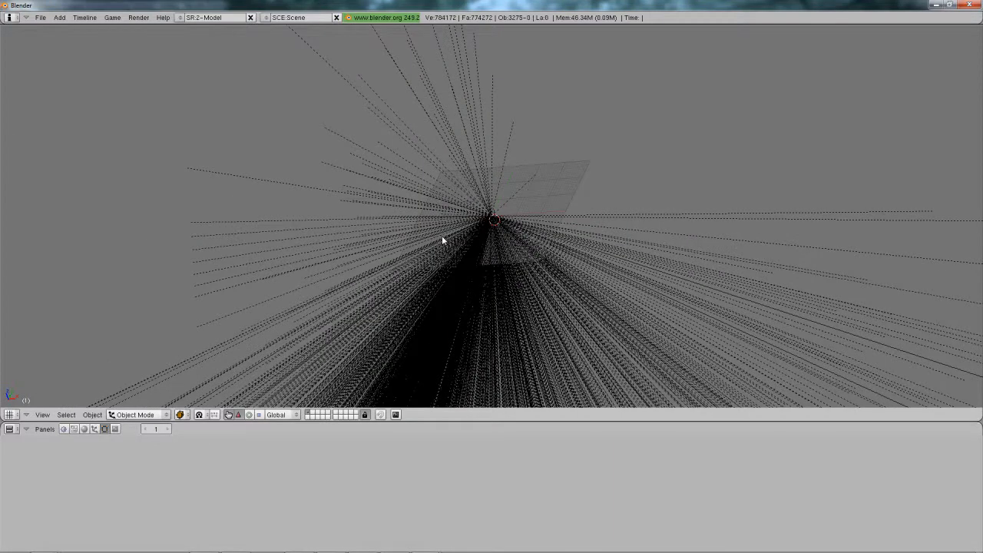
key("a")
key("r")
right_click(467, 213)
middle_click_drag(467, 214, 546, 191)
middle_click_drag(478, 157, 506, 335, "shift")
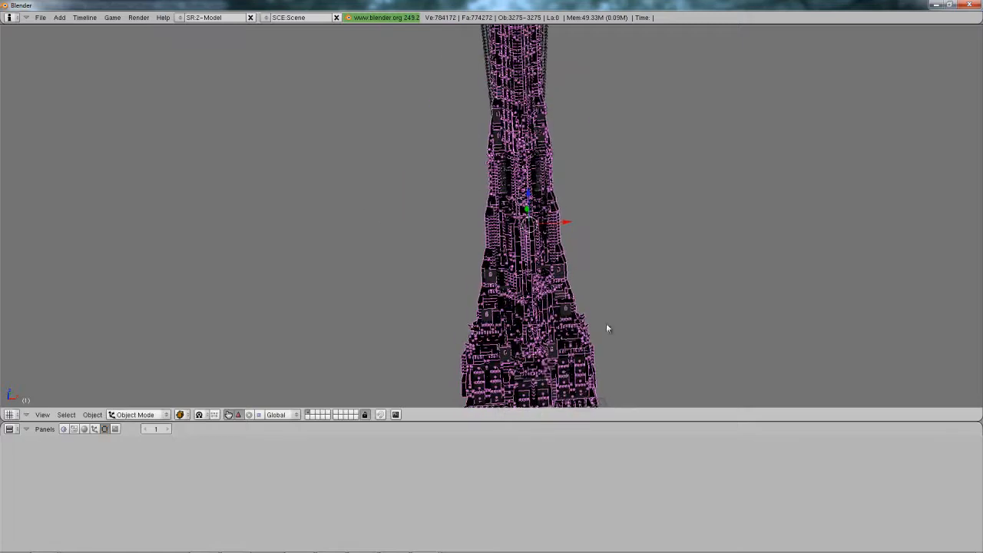
key("a")
middle_click_drag(605, 330, 606, 327)
Select individual bricks in the middle of the tower and toggle edit mode to inspect their separate meshes.
right_click(558, 191)
key("Tab")
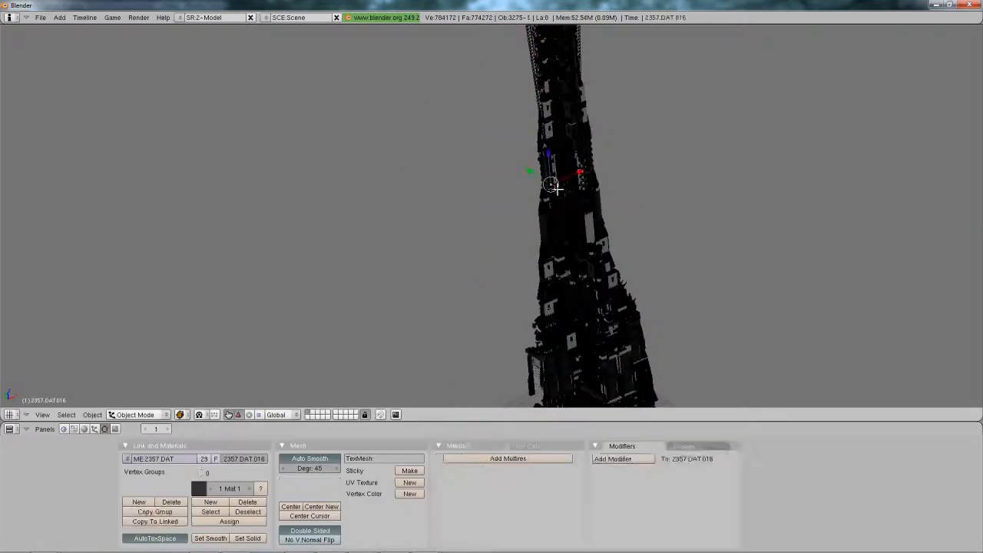
key("Tab")
right_click(576, 187)
key("Tab")
key("Tab")
right_click(581, 159)
key("Tab")
key("Tab")
right_click(586, 164)
key("Tab")
key("Tab")
key("Tab")
key("Tab")
right_click(542, 123)
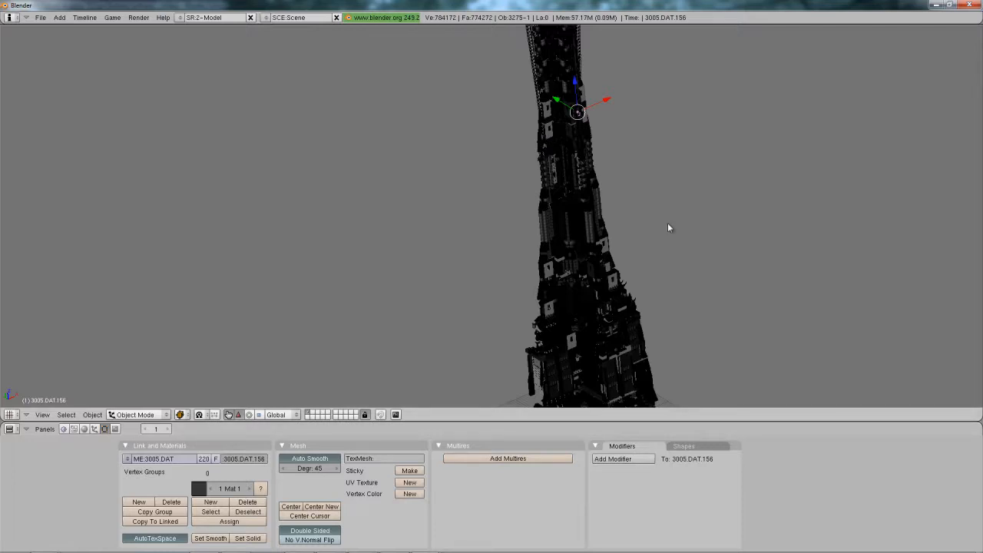
Save the imported tower scene on the Desktop as untitled.blend.
key("ctrl+shift+s")
key("Escape")
key("F2")
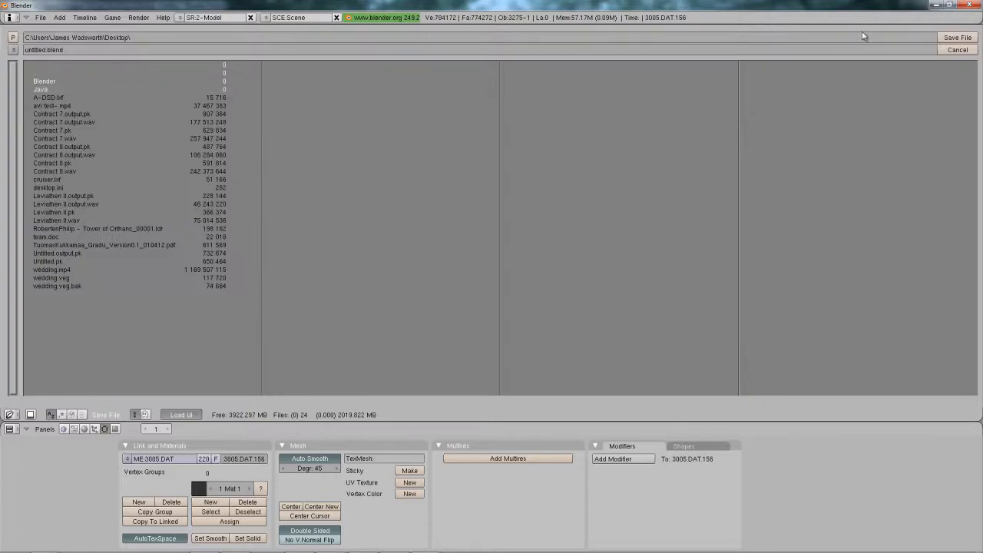
left_click(961, 38)
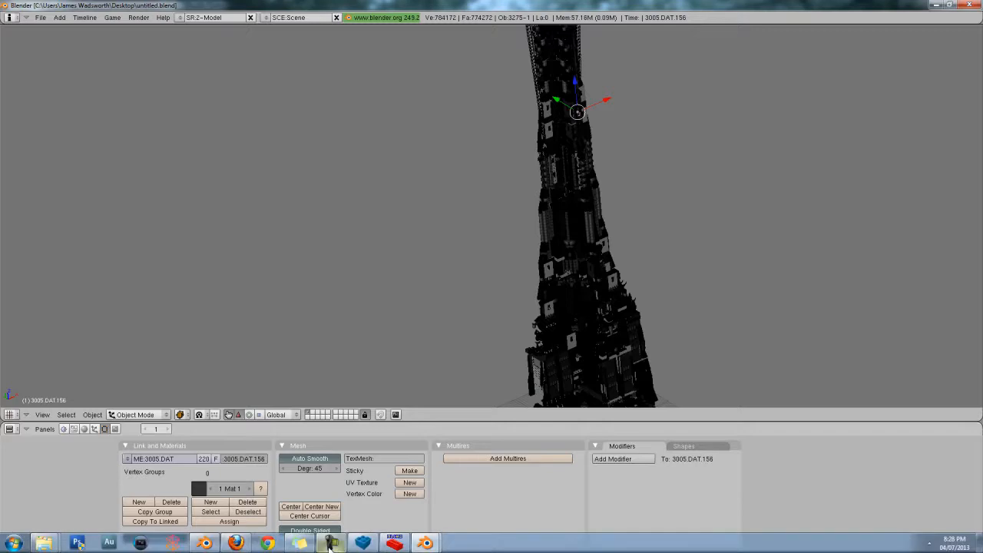
Switch to MLCad, make the original Tower of Orthanc model active, and check its remaining parts in the 3D view.
left_click(392, 544)
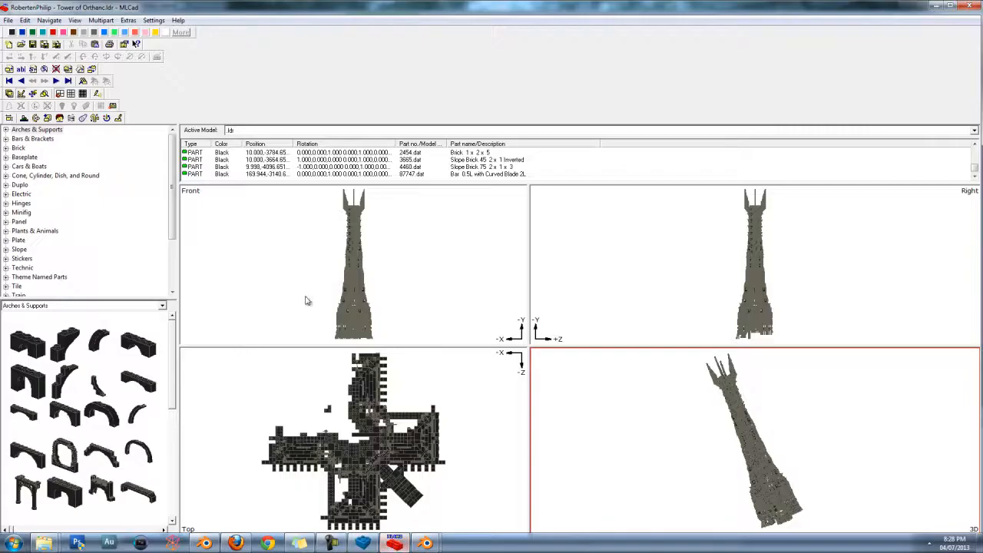
left_click(292, 130)
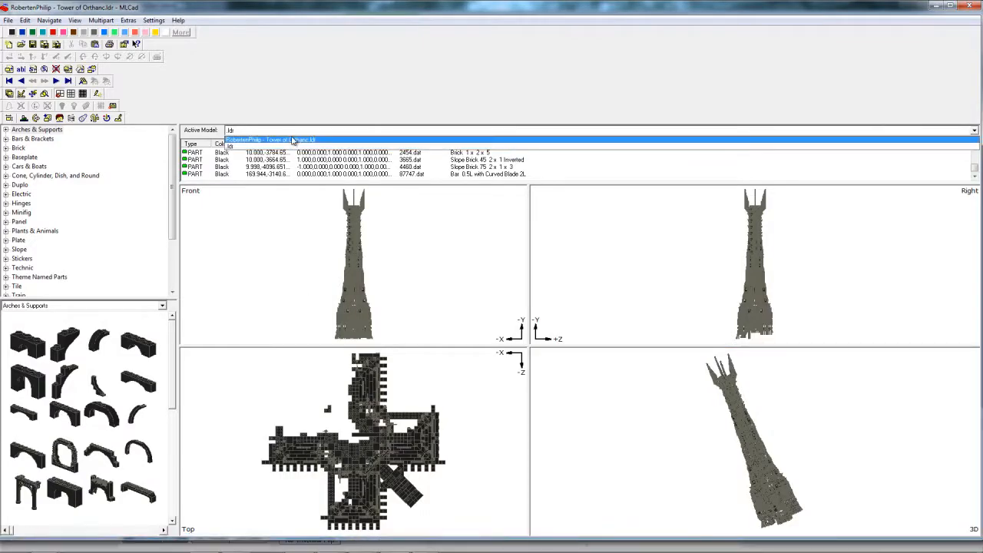
left_click(291, 141)
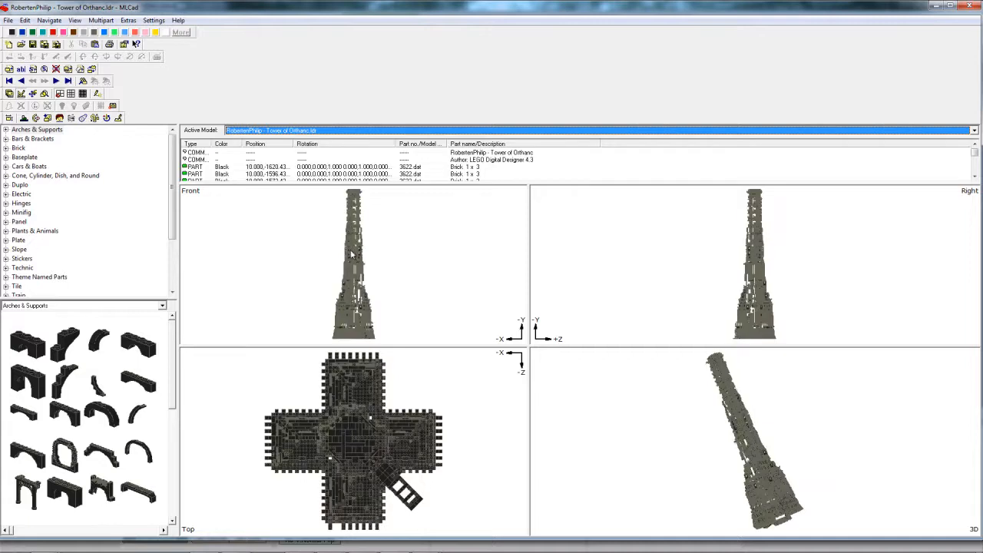
mouse_move(695, 488)
left_mouse_down()
mouse_move(662, 496)
mouse_move(675, 417)
mouse_move(693, 447)
mouse_move(673, 406)
left_mouse_up()
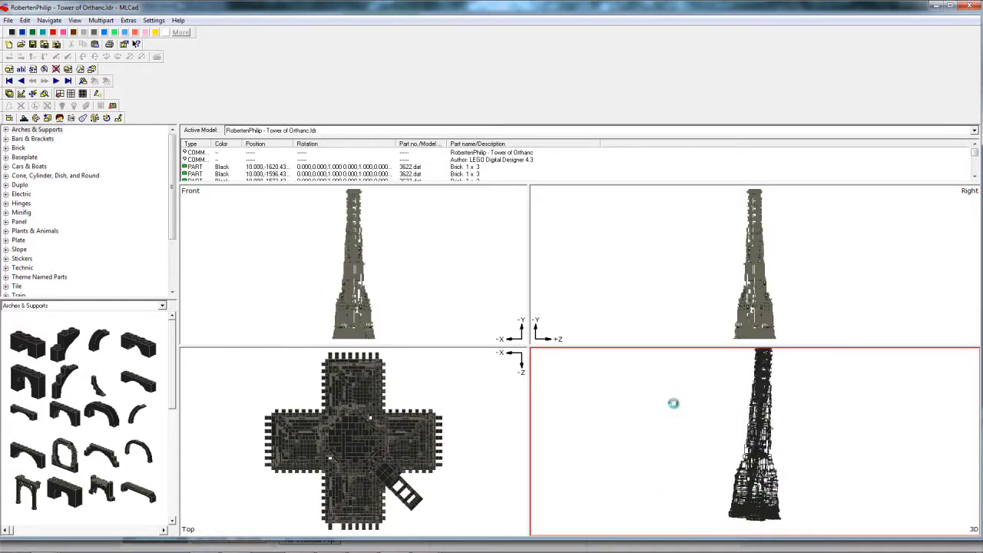
Export only the original Tower of Orthanc model in LDraw normal format to the Desktop, with all steps and a log file.
left_click(10, 21)
left_click(28, 77)
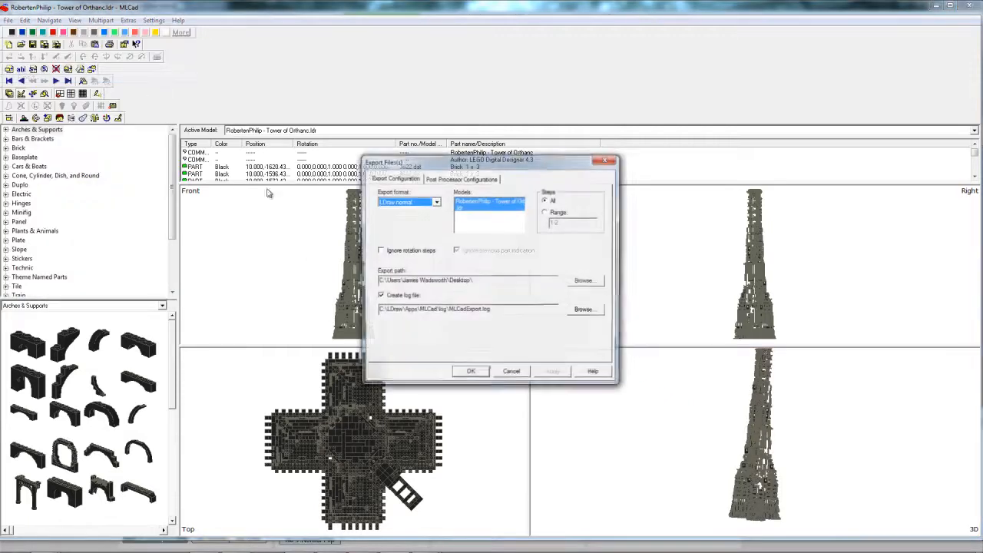
left_click(489, 201)
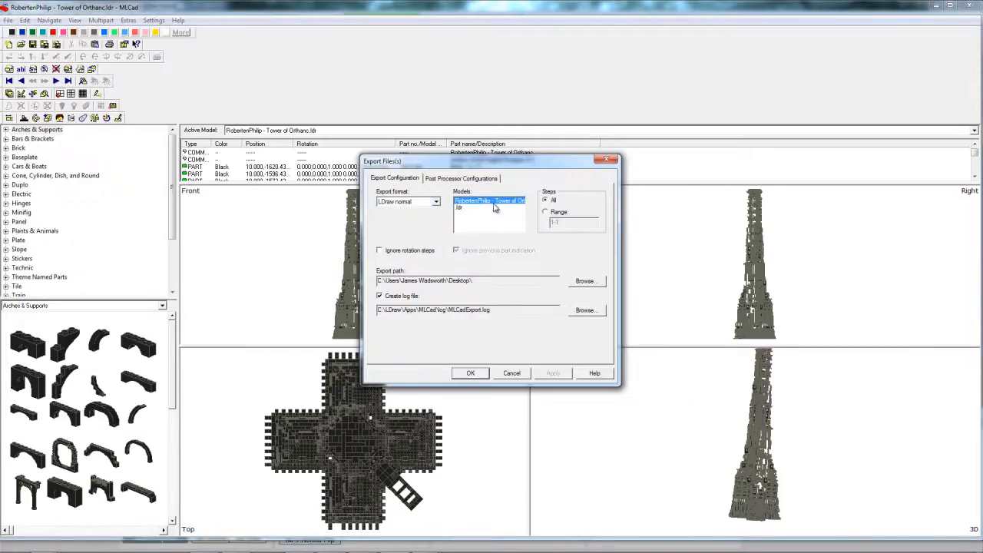
left_click(470, 373)
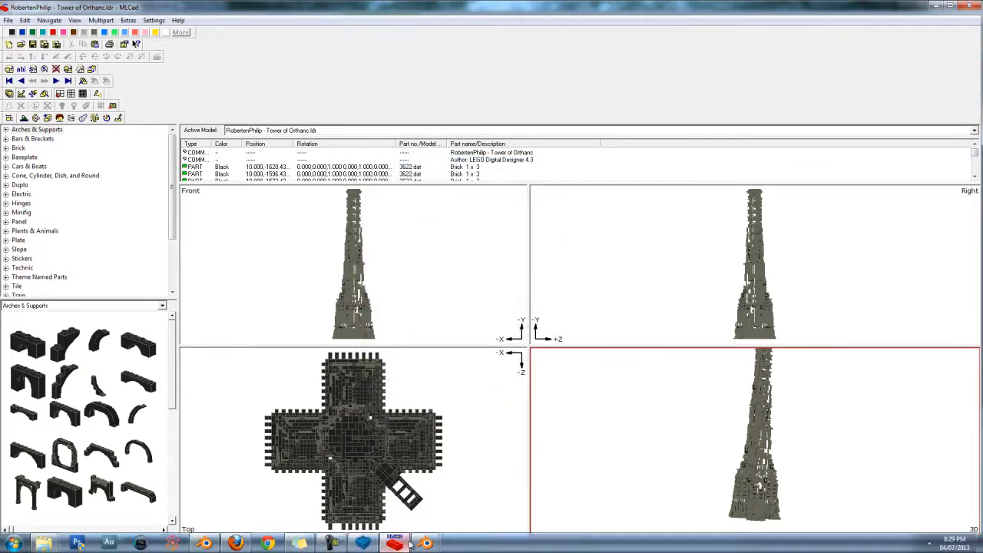
Switch to Blender, save over untitled.blend, and close the program.
mouse_move(424, 543)
left_click(463, 486)
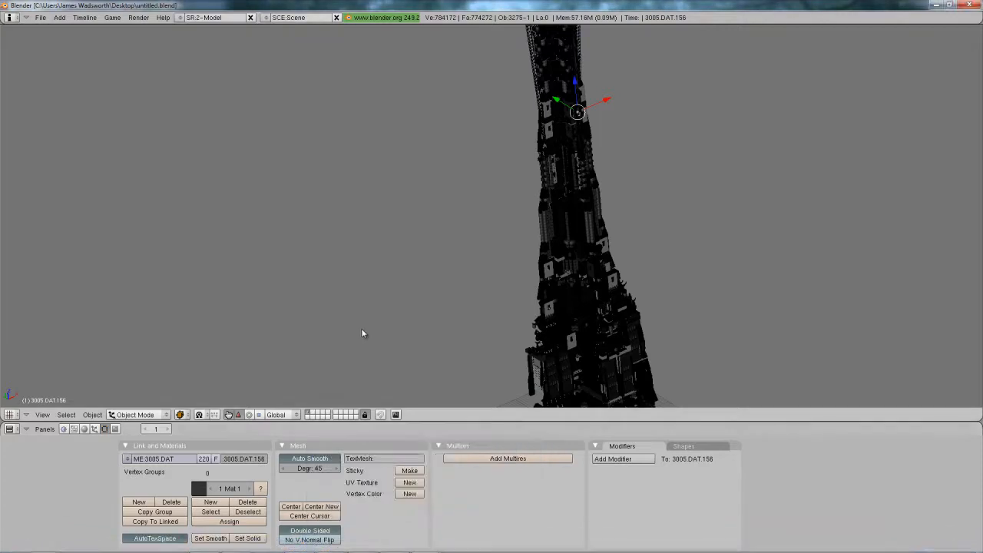
key("ctrl+w")
left_click(367, 324)
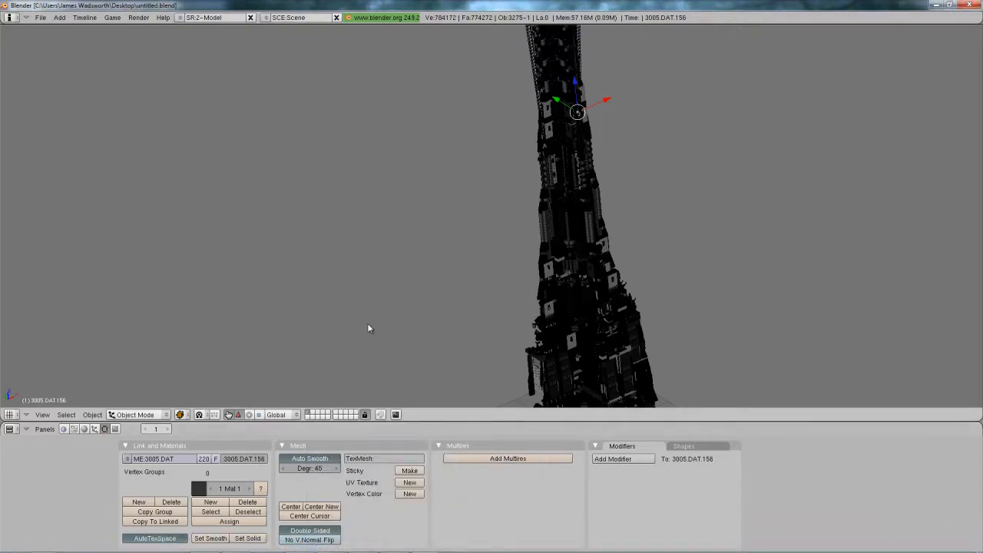
left_click(970, 5)
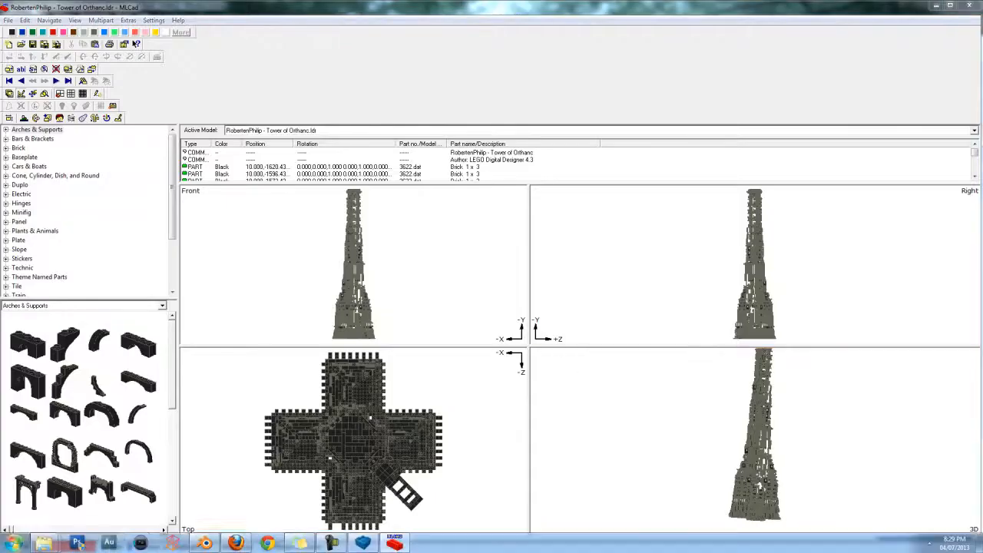
Start a new Blender session and delete all the default scene objects.
left_click(13, 543)
left_click(60, 266)
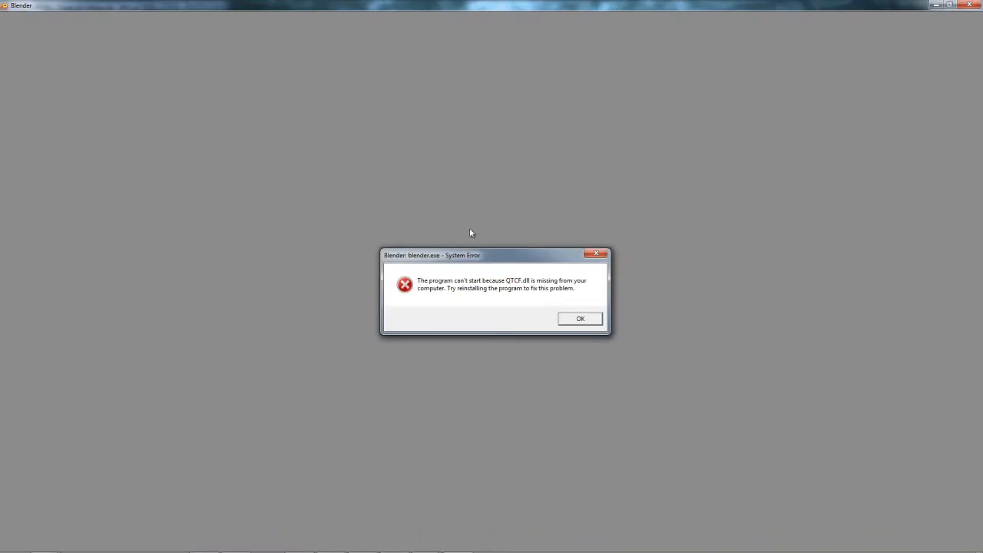
left_click(595, 322)
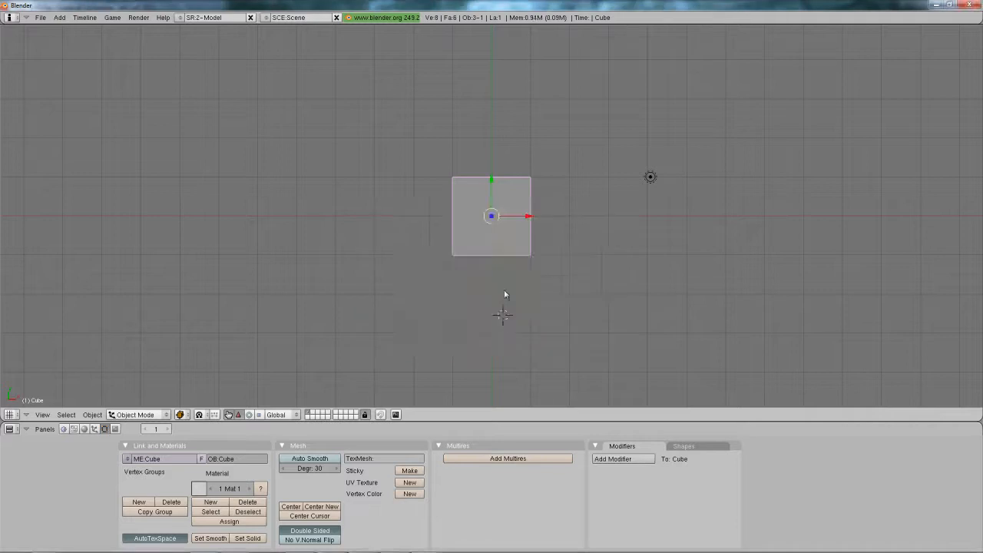
key("x")
key("Return")
Import the re-exported Tower of Orthanc_00001.ldr from the Desktop with the LDraw importer into the empty scene.
left_click(40, 16)
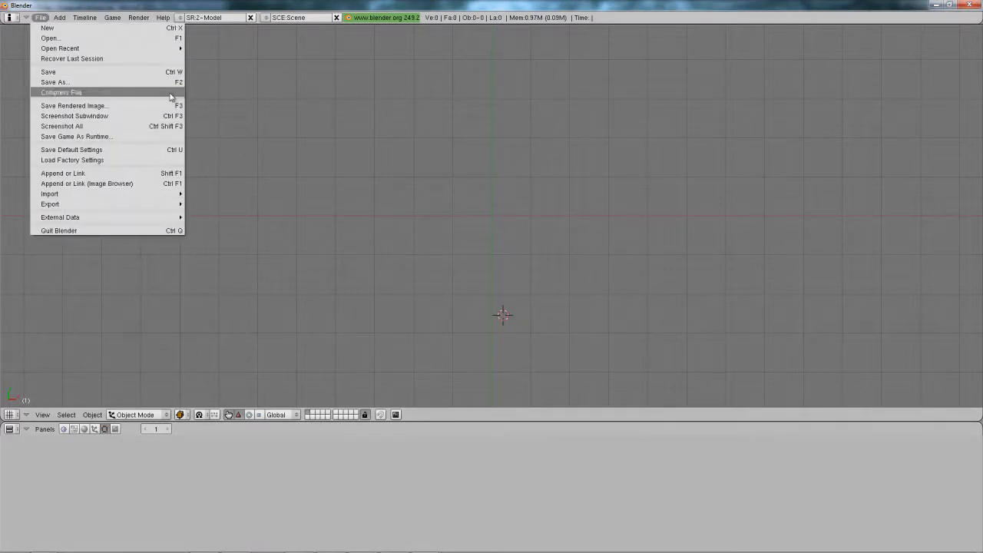
mouse_move(132, 195)
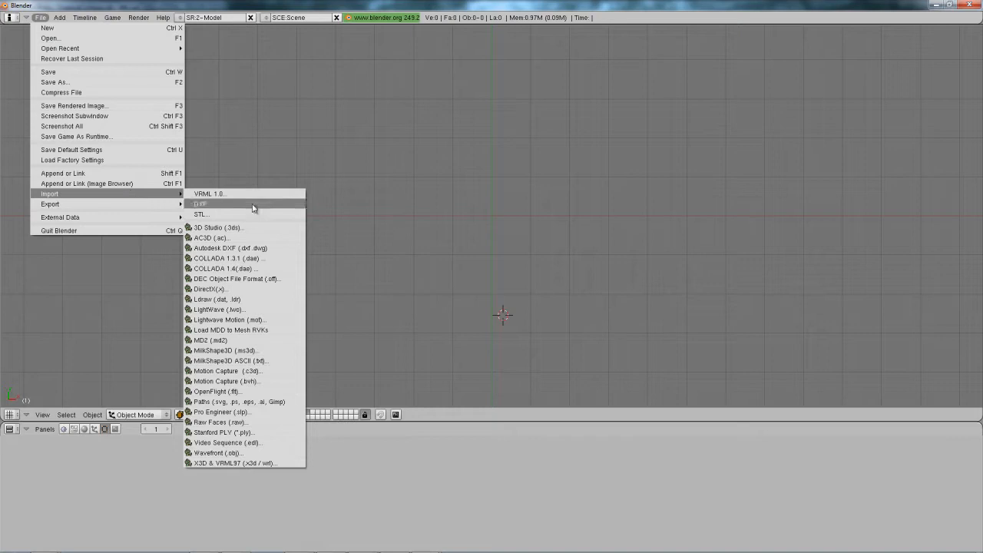
left_click(259, 299)
left_click(163, 229)
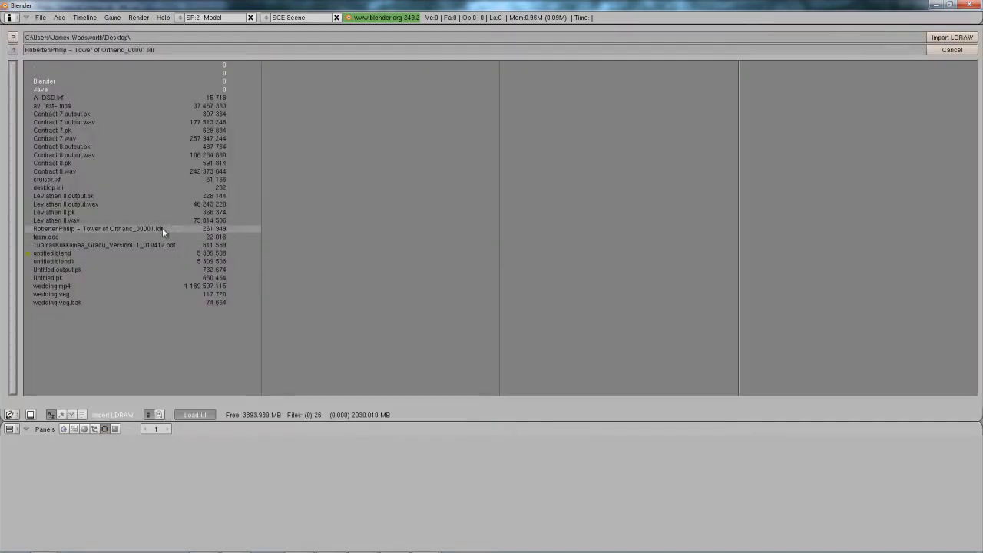
left_click(972, 38)
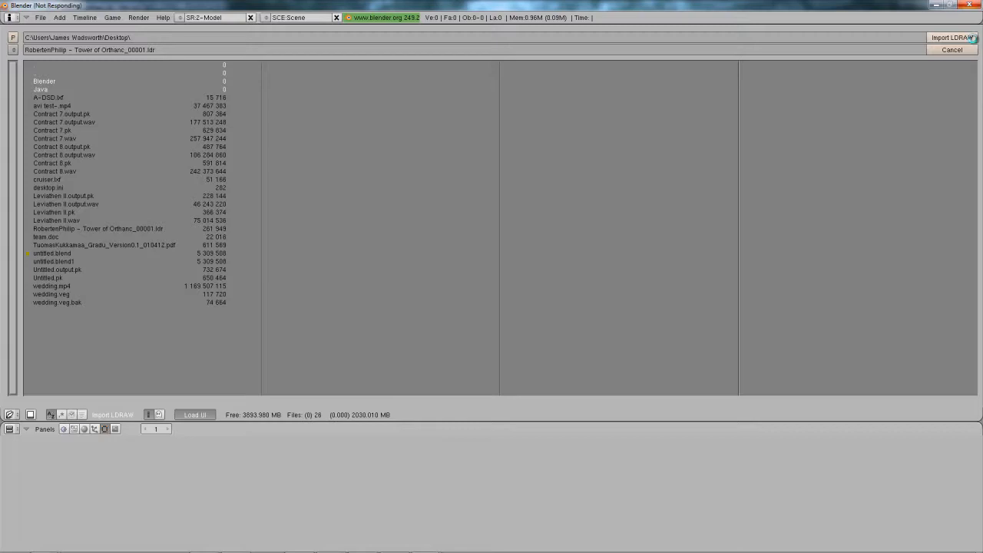
key("alt+Tab")
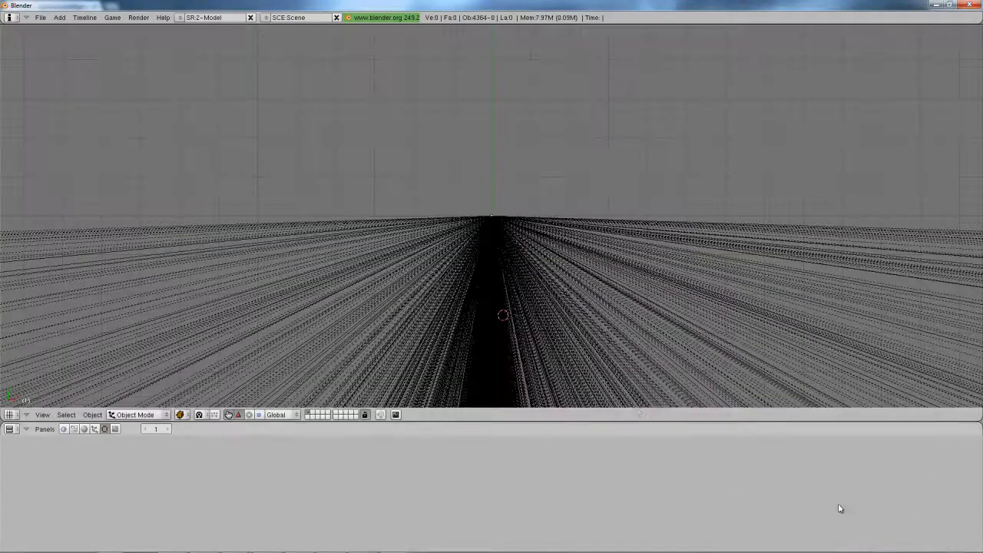
Rotate all the imported tower parts 90 degrees about the X axis and deselect them.
left_click(540, 274)
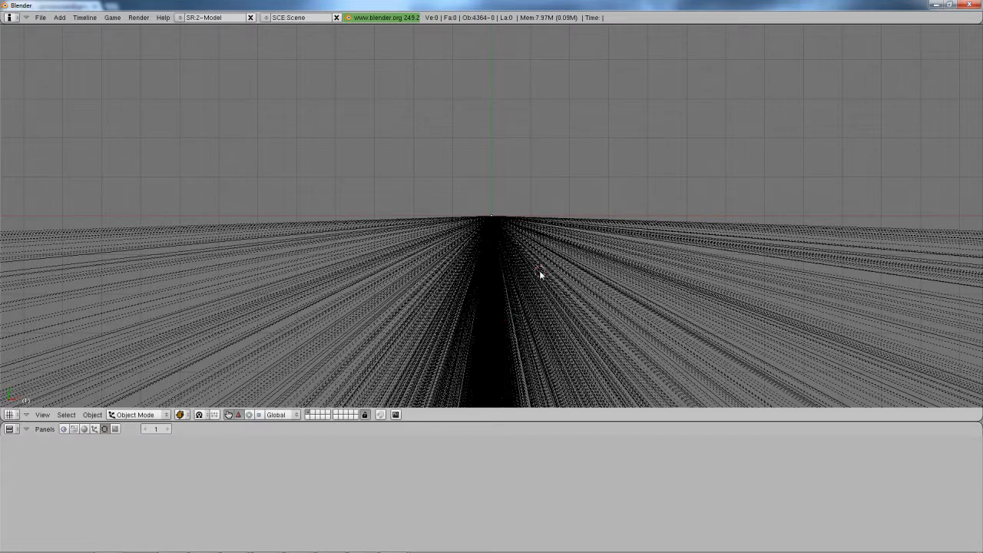
key("c")
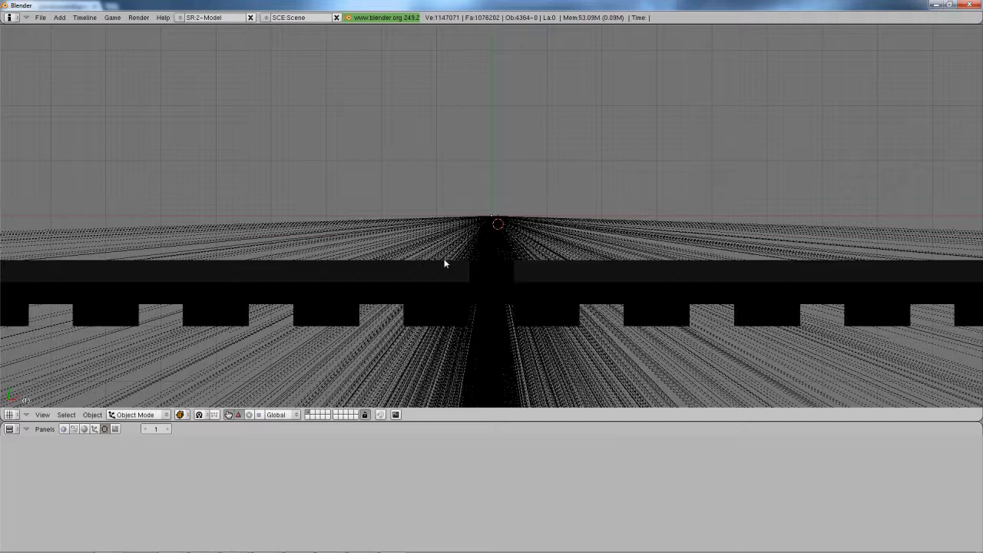
key("a")
right_click(493, 204)
key("ctrl+z")
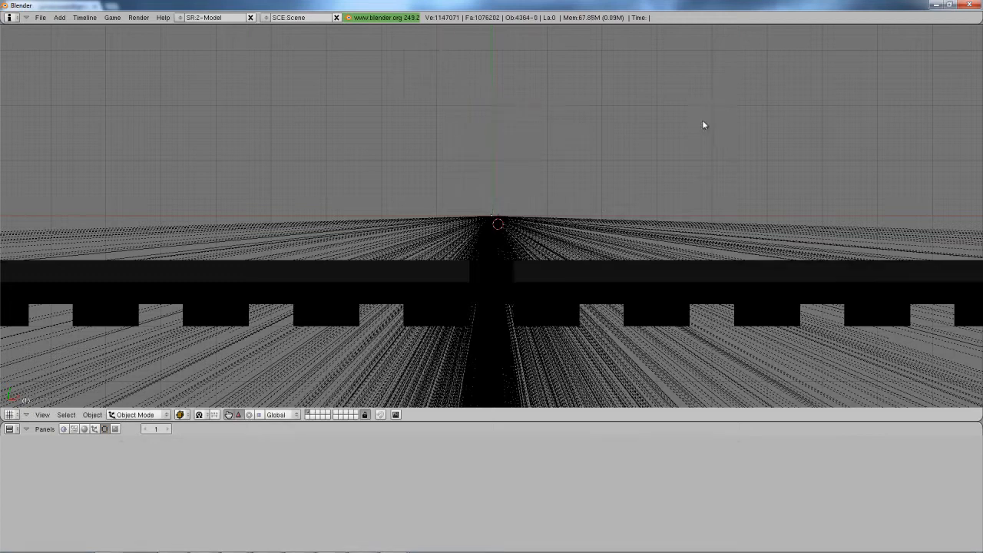
key("a")
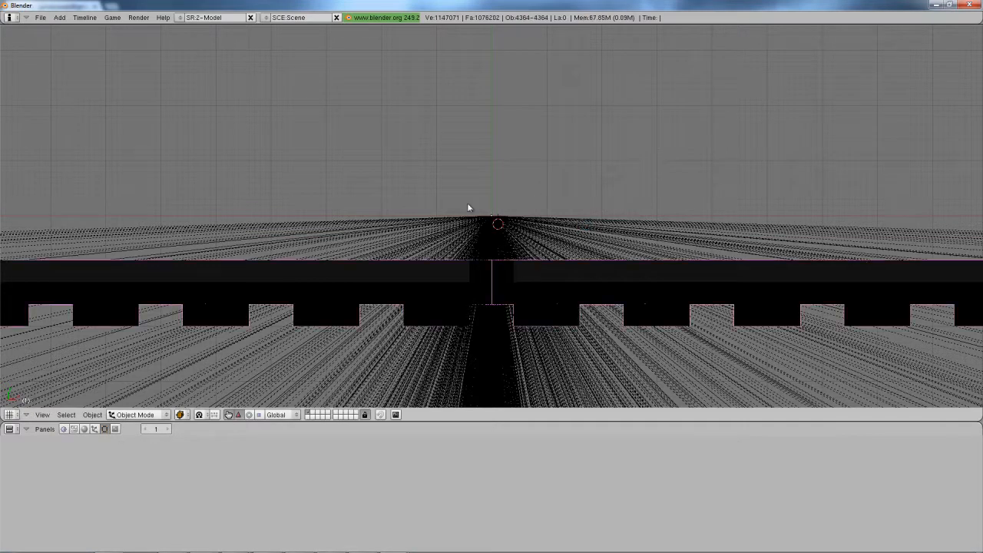
middle_click_drag(450, 261, 526, 287)
type("rx90")
key("Return")
key("a")
scroll(526, 281, "up", 3)
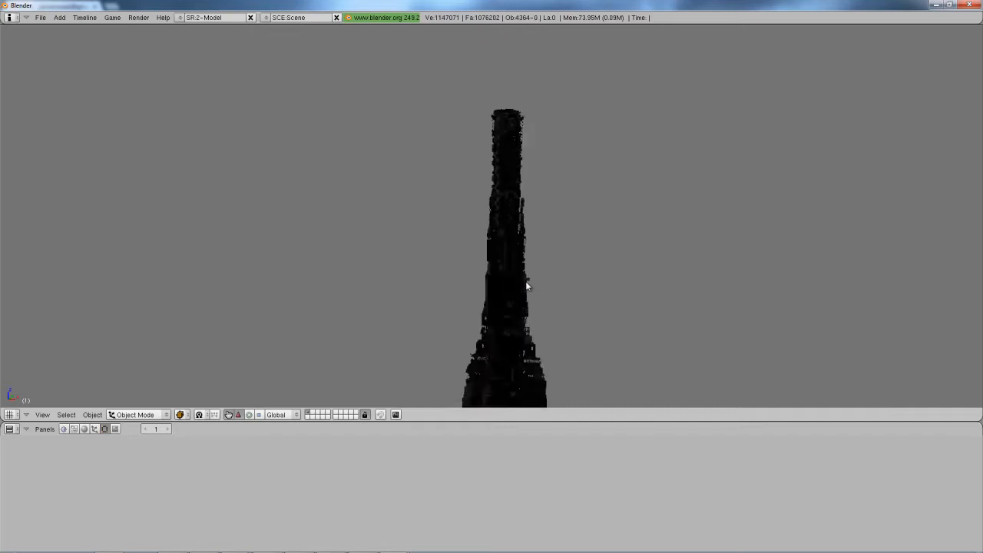
Enter and leave Edit Mode on several different bricks on the front of the lower tower to refresh their shading.
scroll(527, 285, "up", 1)
scroll(526, 186, "up", 5)
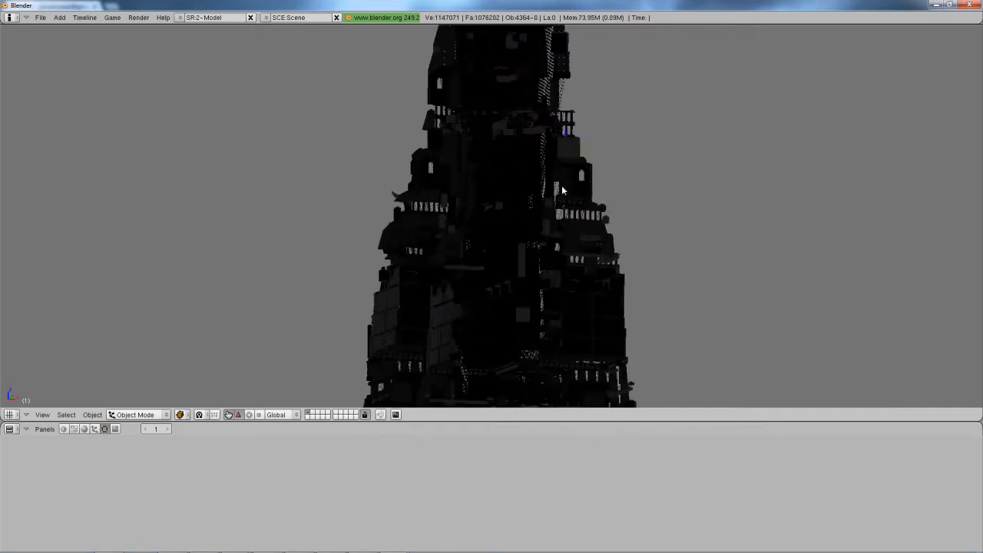
right_click(562, 187)
key("Tab")
key("Tab")
right_click(582, 194)
key("Tab")
key("Tab")
key("Tab")
key("Tab")
right_click(589, 284)
key("Tab")
key("Tab")
right_click(602, 327)
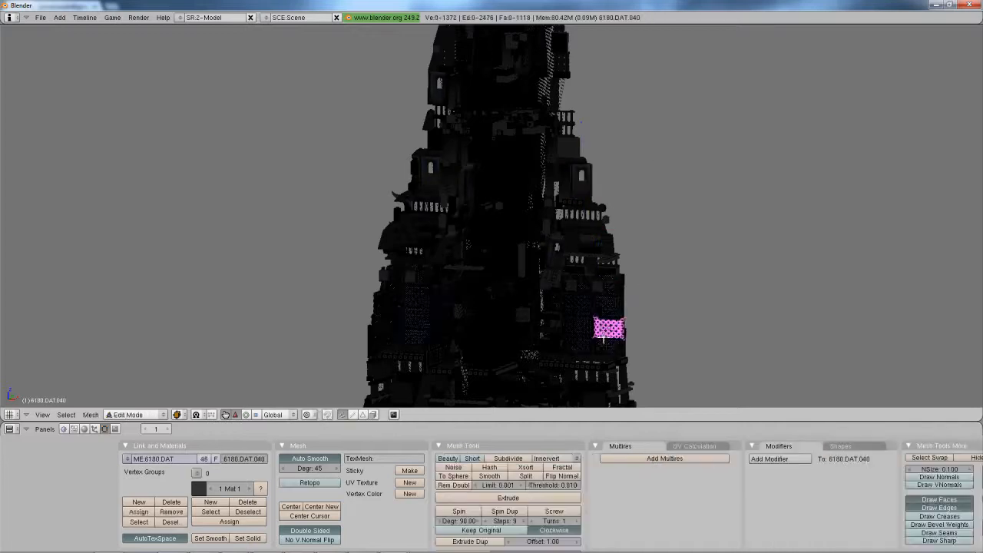
Refresh the shading of more brick types around the tower's base and lower walls by switching each through Edit Mode.
middle_click_drag(602, 327, 525, 228)
right_click(526, 230)
key("Tab")
key("Tab")
key("Tab")
key("Tab")
right_click(538, 294)
key("Tab")
key("Tab")
right_click(538, 335)
key("Tab")
key("Tab")
right_click(452, 336)
key("Tab")
key("Tab")
right_click(370, 365)
key("Tab")
key("Tab")
right_click(316, 349)
key("Tab")
key("Tab")
key("Tab")
key("Tab")
right_click(261, 335)
key("Tab")
key("Tab")
key("Tab")
key("Tab")
right_click(270, 330)
key("Tab")
key("Tab")
key("Tab")
key("Tab")
right_click(306, 312)
key("Tab")
key("Tab")
right_click(296, 290)
right_click(356, 178)
key("Tab")
key("Tab")
right_click(343, 193)
key("Tab")
key("Tab")
right_click(482, 223)
key("Tab")
key("Tab")
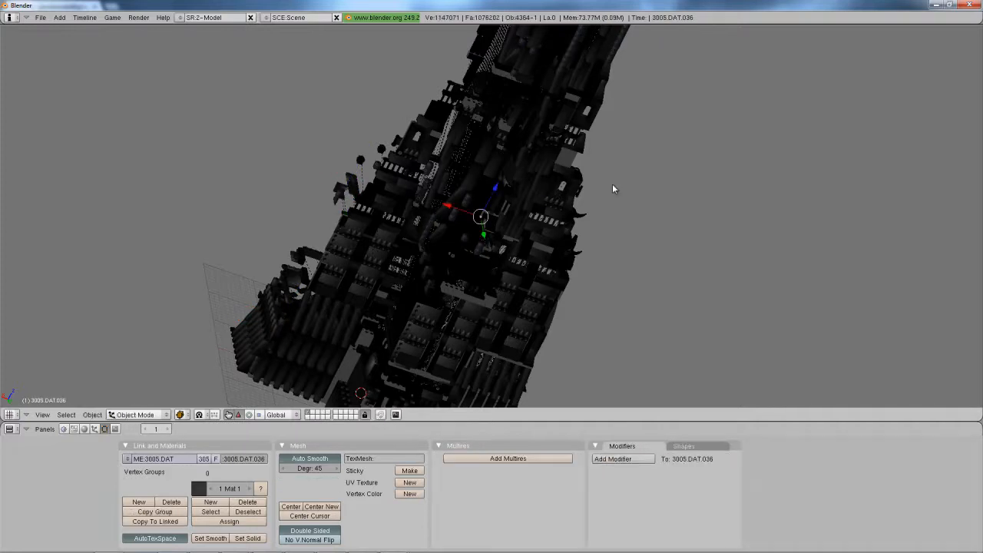
Switch several bricks on the tower's middle section in and out of Edit Mode to refresh their shading.
middle_click_drag(612, 184, 521, 299)
right_click(444, 256)
right_click(442, 244)
key("Tab")
key("Tab")
right_click(443, 245)
key("Tab")
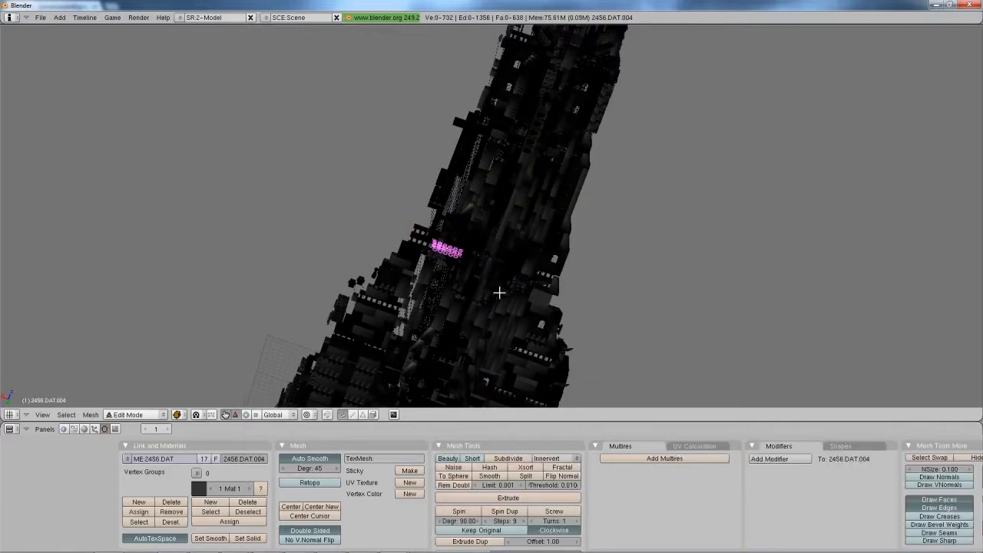
key("Tab")
right_click(541, 254)
key("Tab")
key("Tab")
right_click(570, 185)
key("Tab")
key("Tab")
Refresh the shading of the remaining brick types on the upper shaft and tower top by passing each through Edit Mode.
middle_click_drag(580, 252, 467, 369)
middle_click_drag(473, 215, 535, 346, "shift")
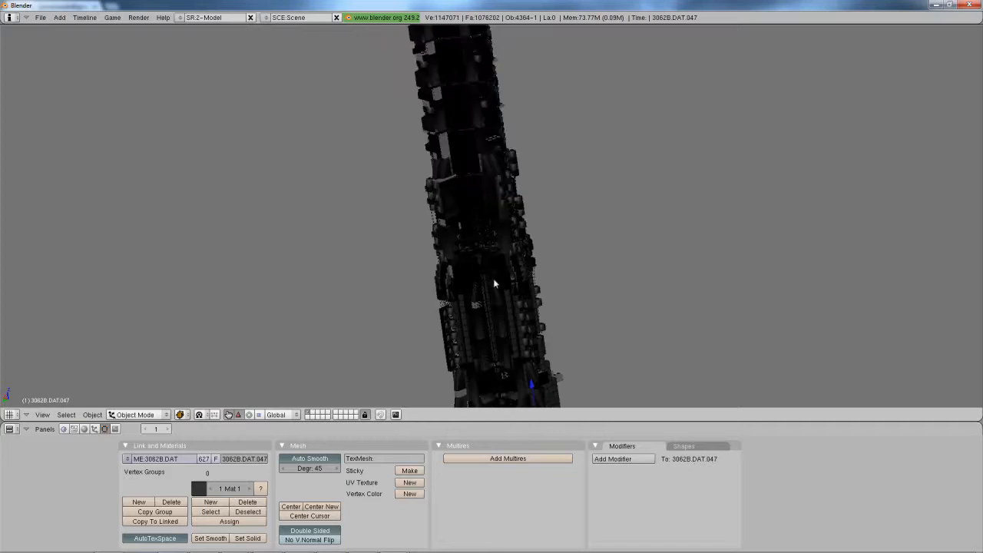
right_click(472, 217)
key("Tab")
key("Tab")
right_click(477, 189)
key("Tab")
key("Tab")
middle_click_drag(477, 166, 526, 296)
right_click(516, 218)
key("Tab")
key("Tab")
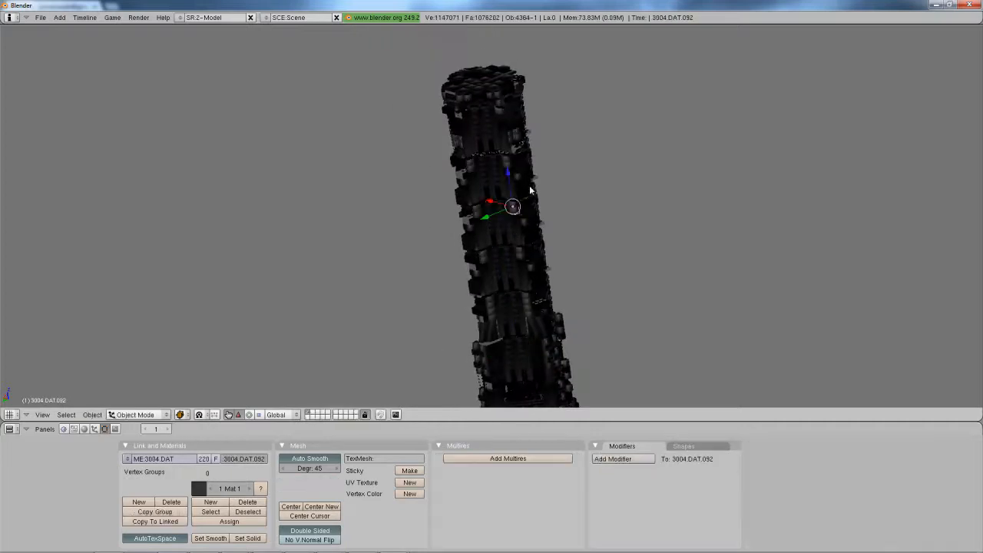
right_click(499, 87)
key("Tab")
key("Tab")
right_click(502, 92)
key("Tab")
key("Tab")
right_click(504, 93)
key("Tab")
key("Tab")
right_click(509, 98)
key("Tab")
key("Tab")
right_click(520, 165)
key("Tab")
key("Tab")
right_click(536, 202)
key("Tab")
key("Tab")
right_click(515, 187)
key("Tab")
key("Tab")
middle_click_drag(501, 256, 366, 266)
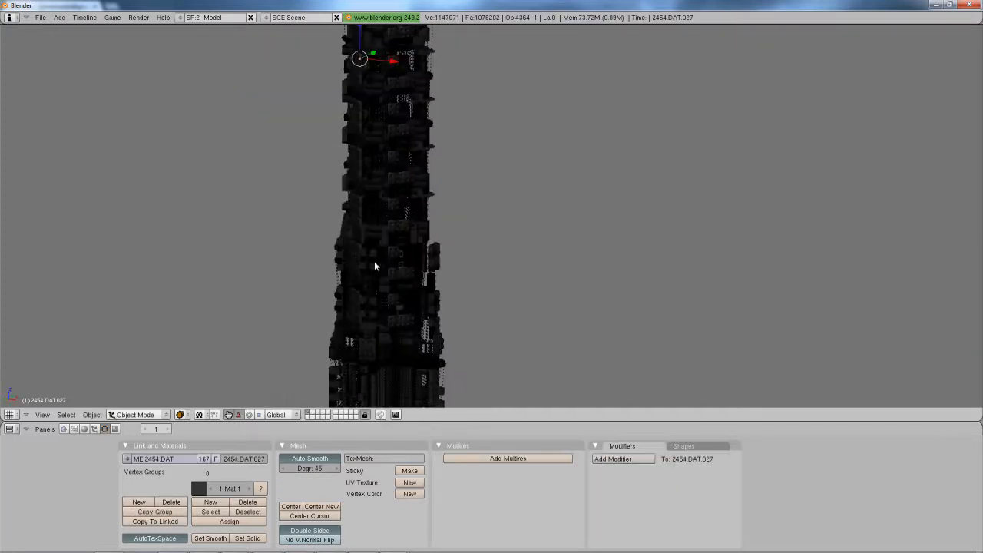
right_click(334, 253)
key("Tab")
key("Tab")
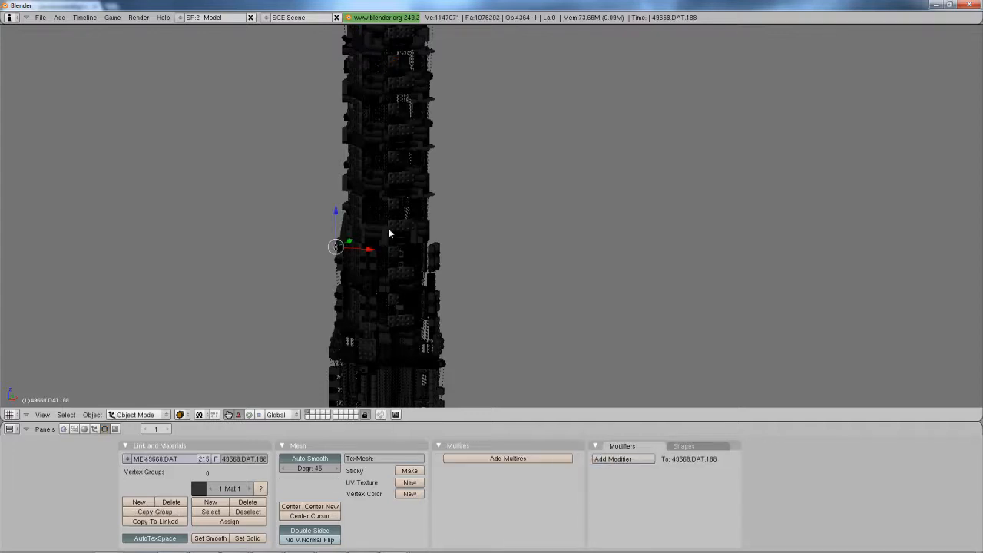
Save the scene as Tower of Orthanc in the Blender\Old Projects\Lord of the Rings\Models folder on the Desktop.
key("F2")
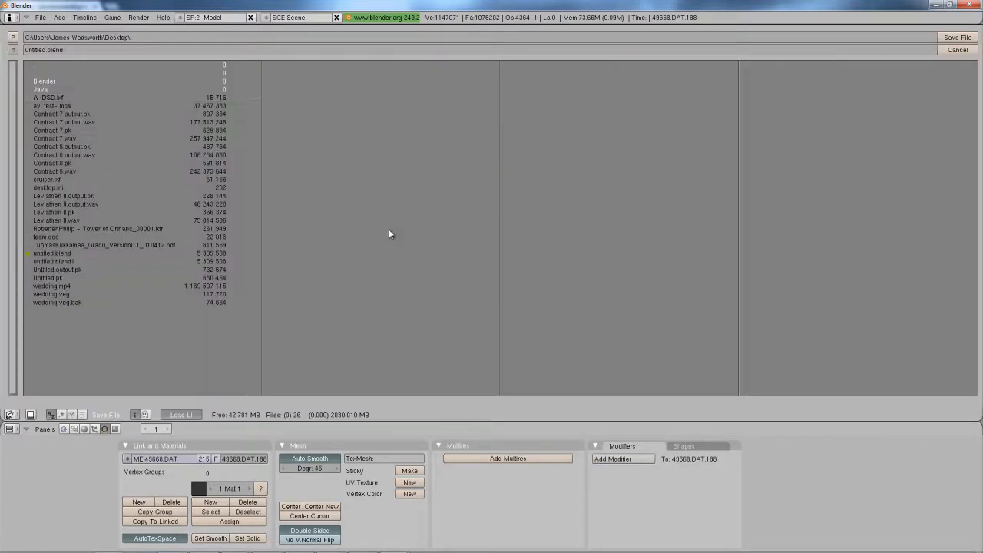
left_click(55, 51)
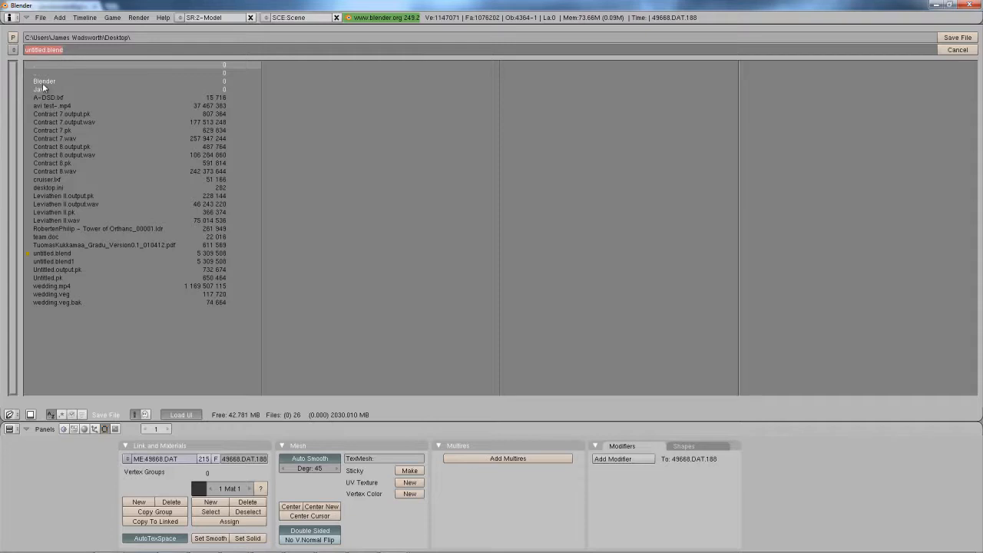
left_click(42, 82)
left_click(76, 135)
left_click(76, 131)
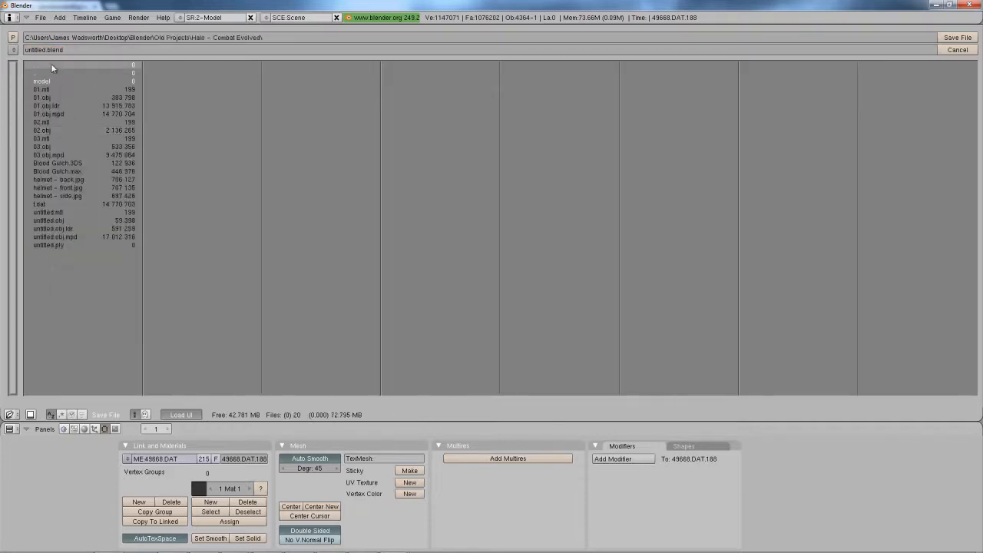
left_click(13, 37)
left_click(73, 145)
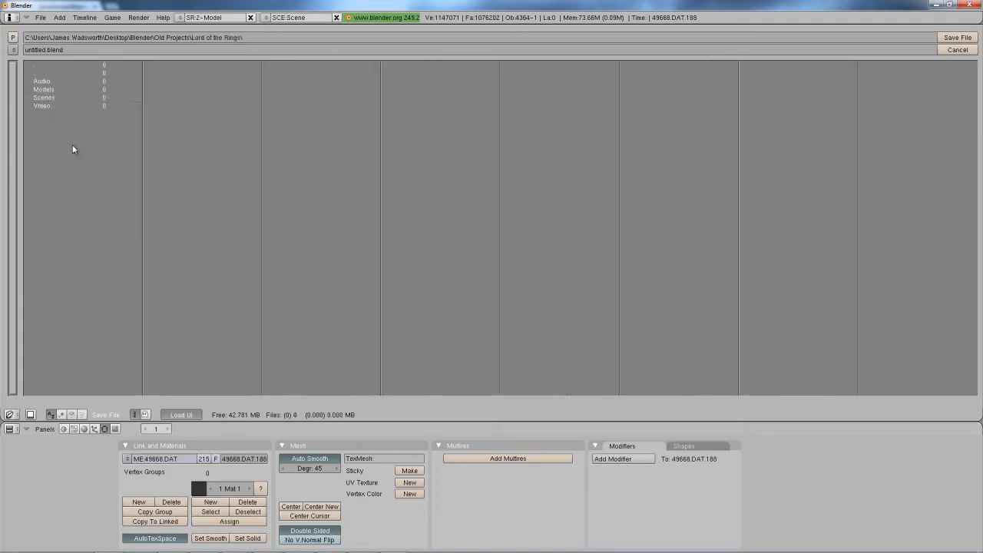
left_click(70, 91)
left_click(68, 52)
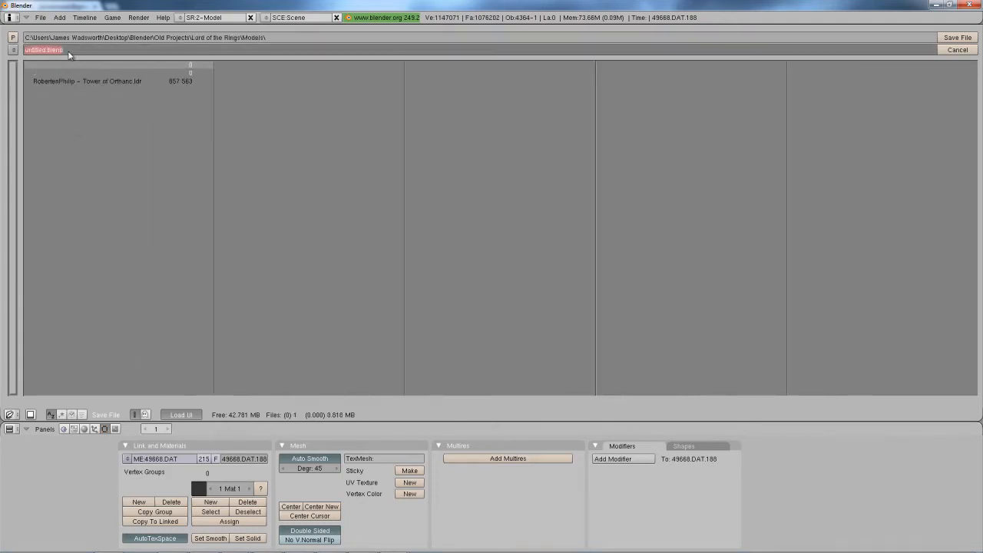
type("Tower of Orthanc")
left_click(956, 37)
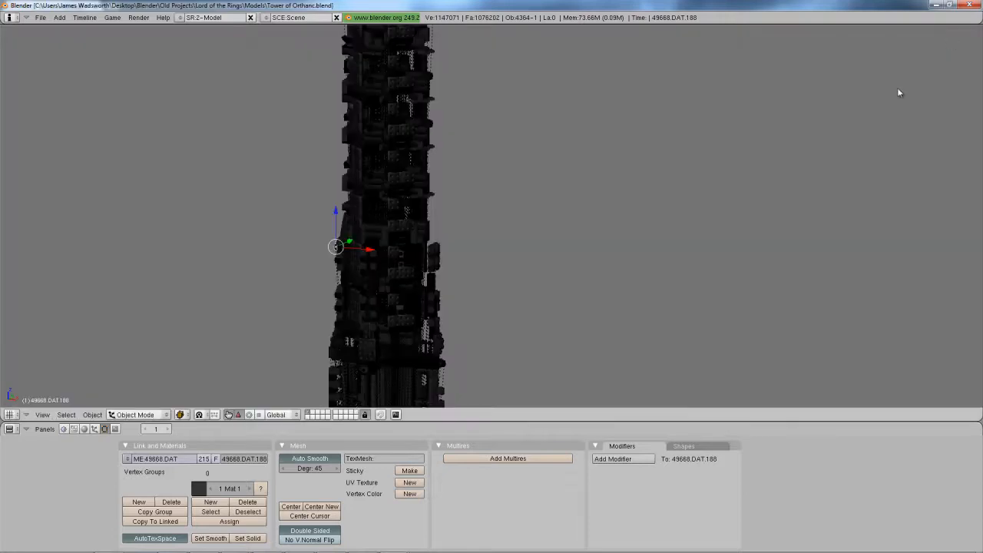
Append all objects from untitled.blend on the Desktop into the empty second layer, using the Active Layer option.
scroll(602, 196, "down", 2)
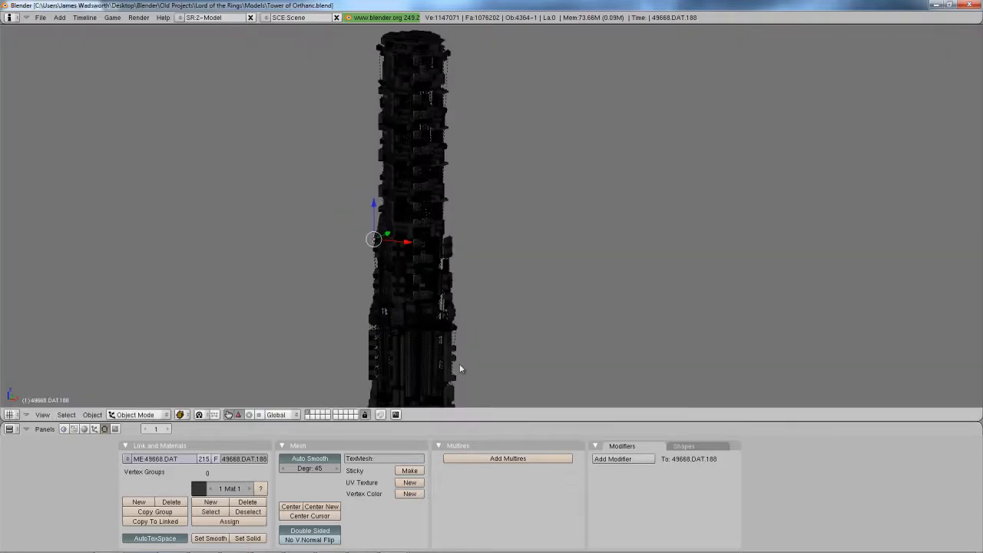
left_click(315, 414)
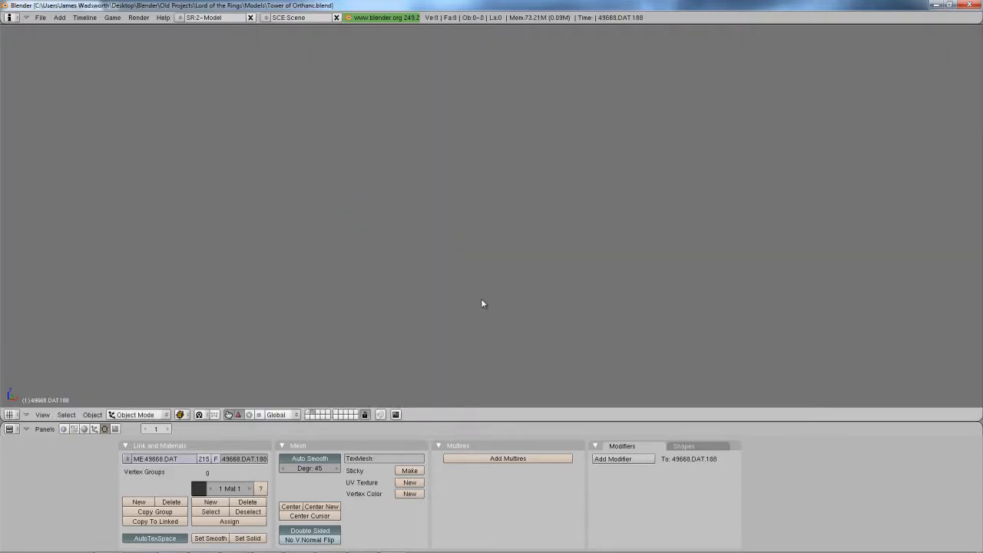
key("shift+F1")
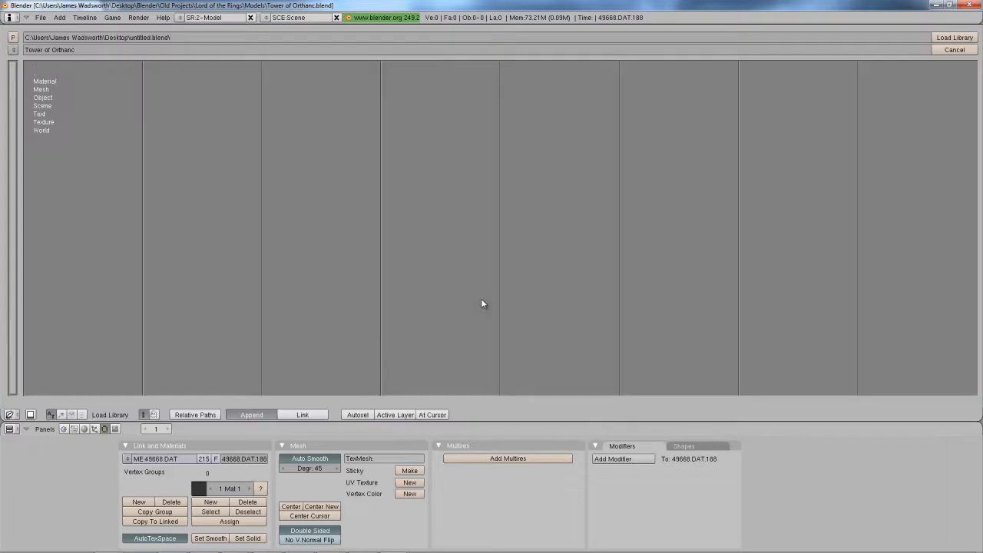
left_click(12, 50)
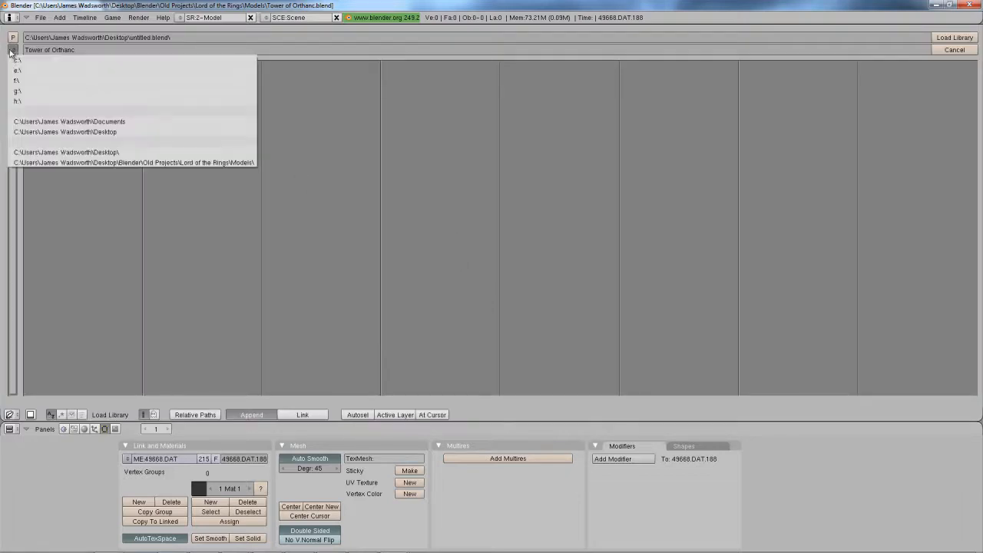
left_click(68, 133)
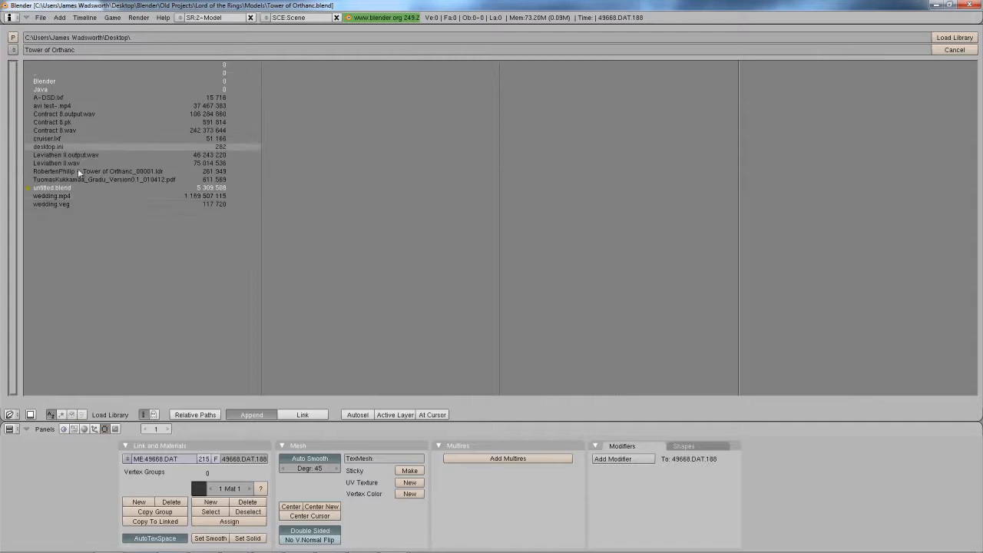
left_click(92, 187)
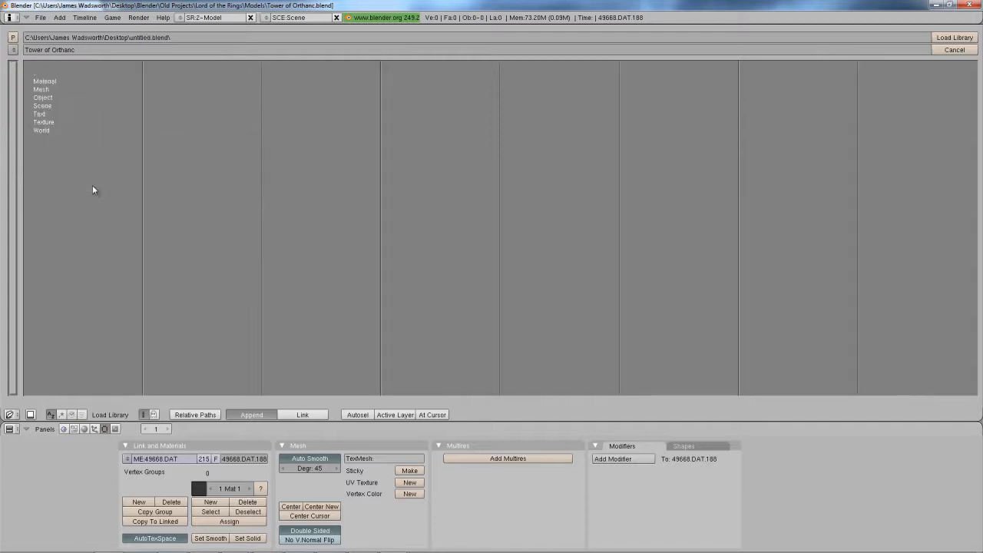
left_click(46, 98)
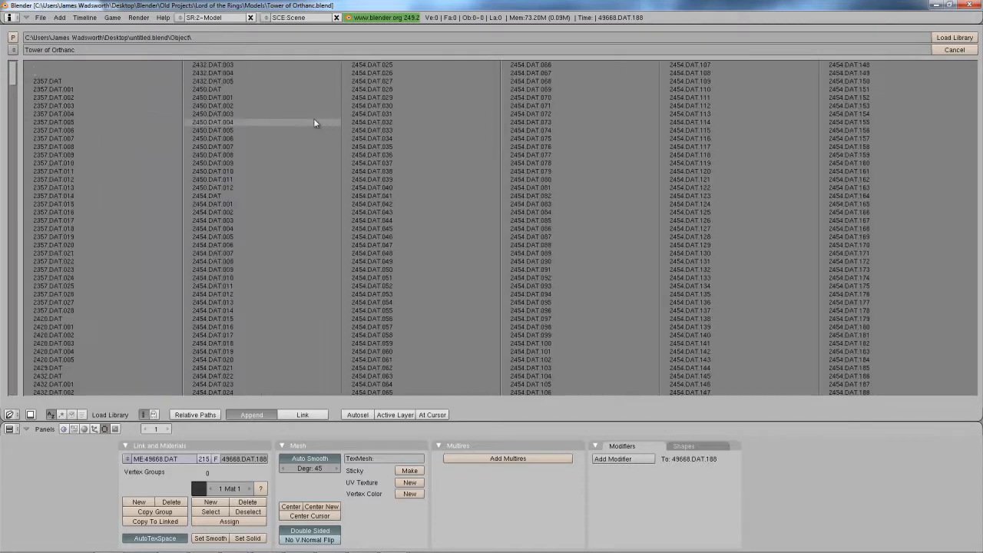
key("a")
key("a")
key("a")
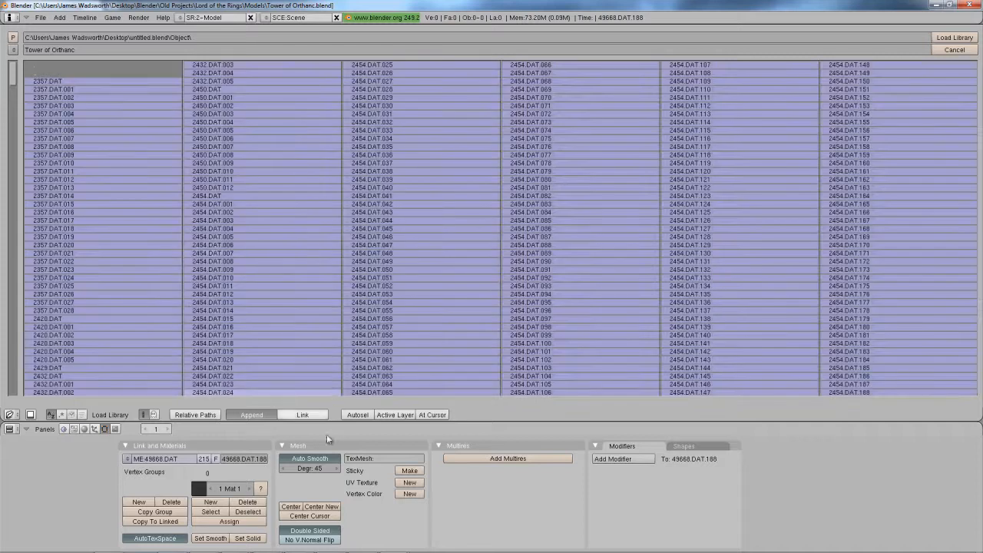
left_click(387, 416)
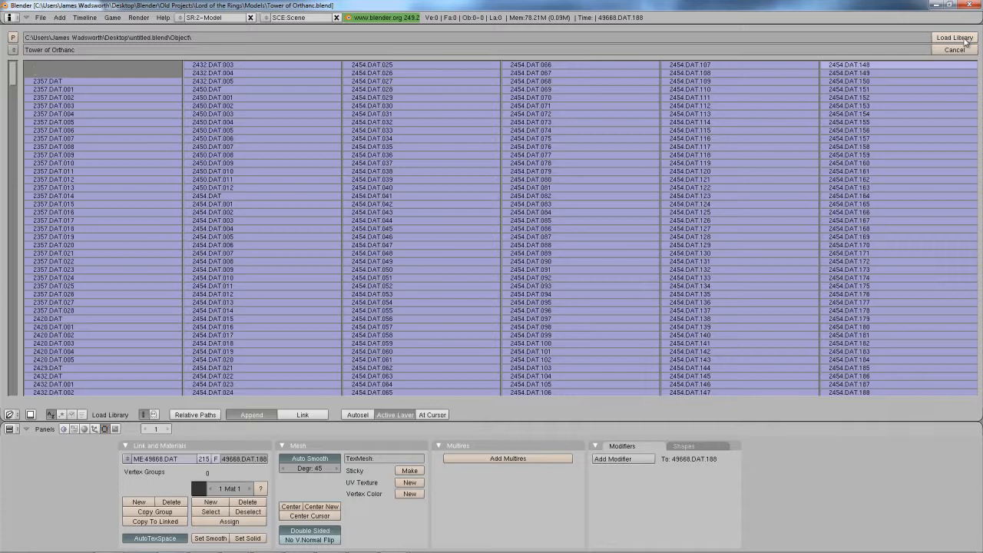
left_click(965, 42)
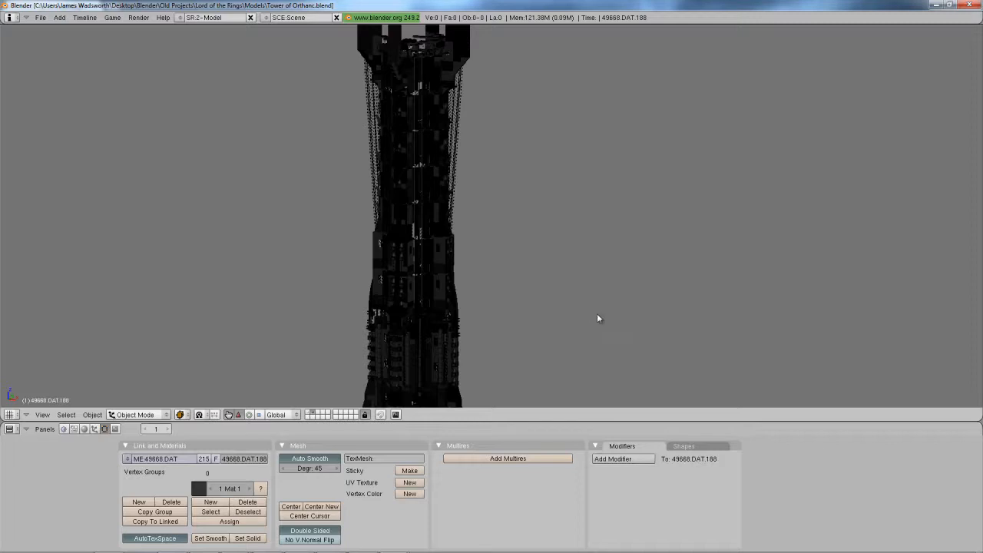
Show the first layer together with the second, check the combined tower, and save over Tower of Orthanc.blend.
middle_click_drag(597, 315, 418, 319)
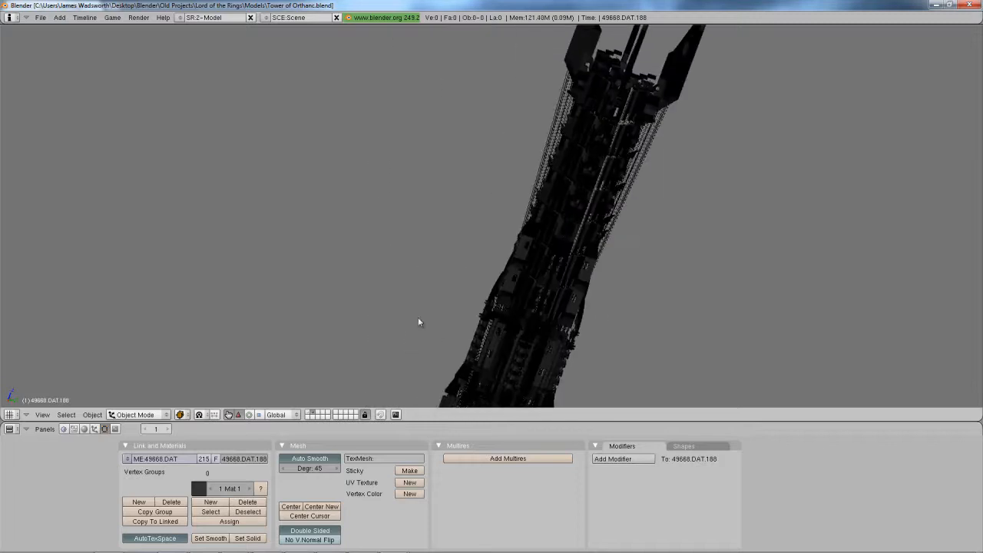
left_click(310, 412, "shift")
middle_click_drag(565, 263, 370, 170)
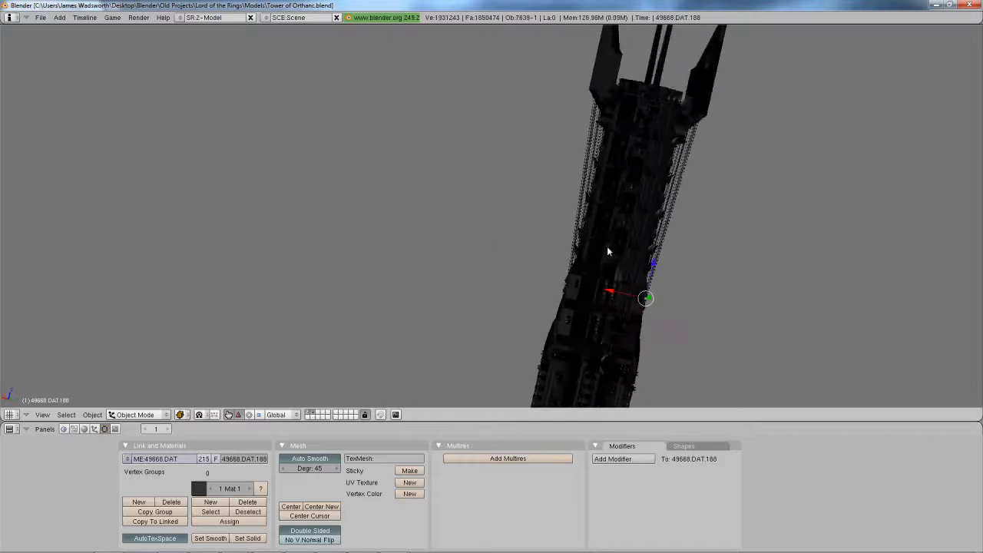
middle_click_drag(544, 166, 430, 227)
middle_click_drag(405, 276, 501, 129)
scroll(606, 305, "up", 2)
scroll(605, 302, "down", 6)
key("ctrl+w")
left_click(501, 127)
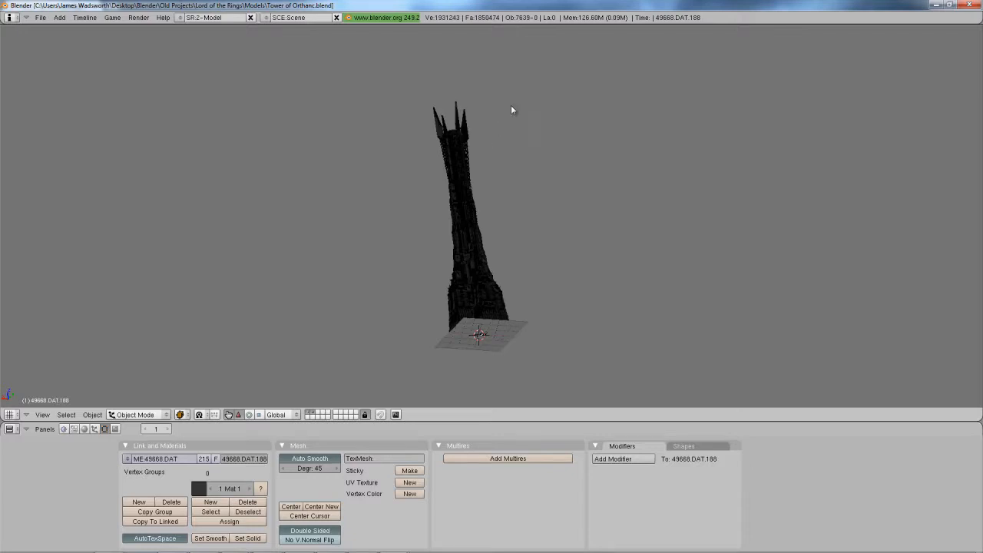
Close Blender 2.49 and start Blender 2.64.
left_click(971, 5)
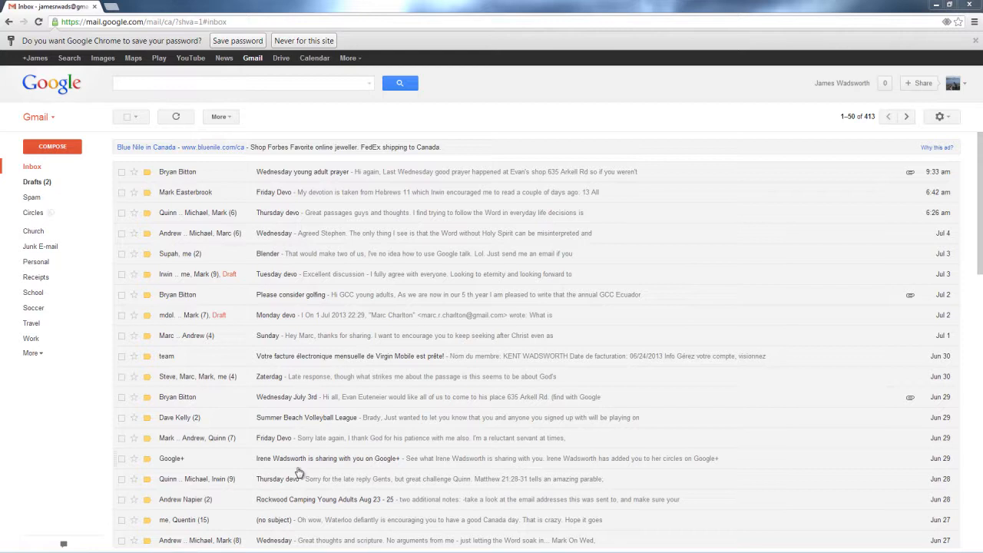
key("super")
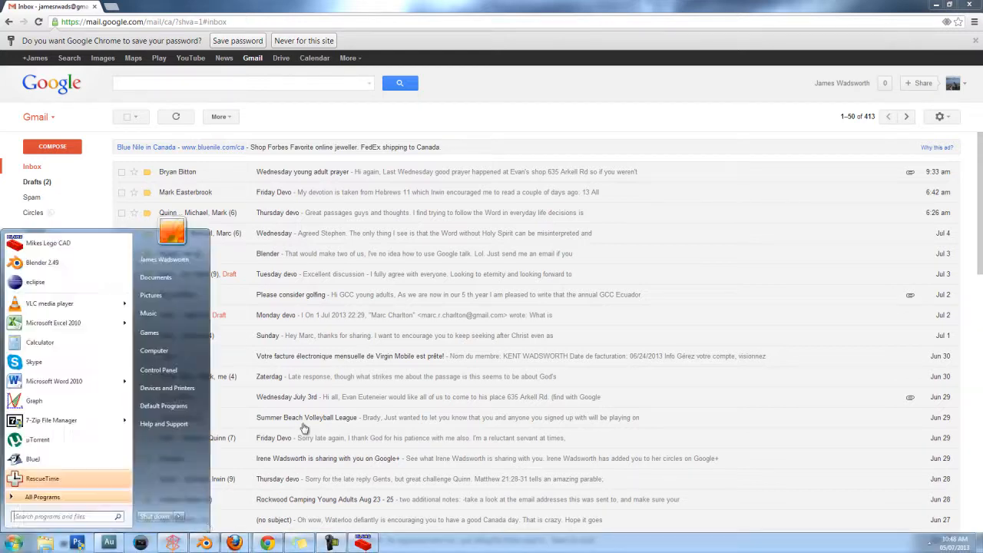
left_click(206, 544)
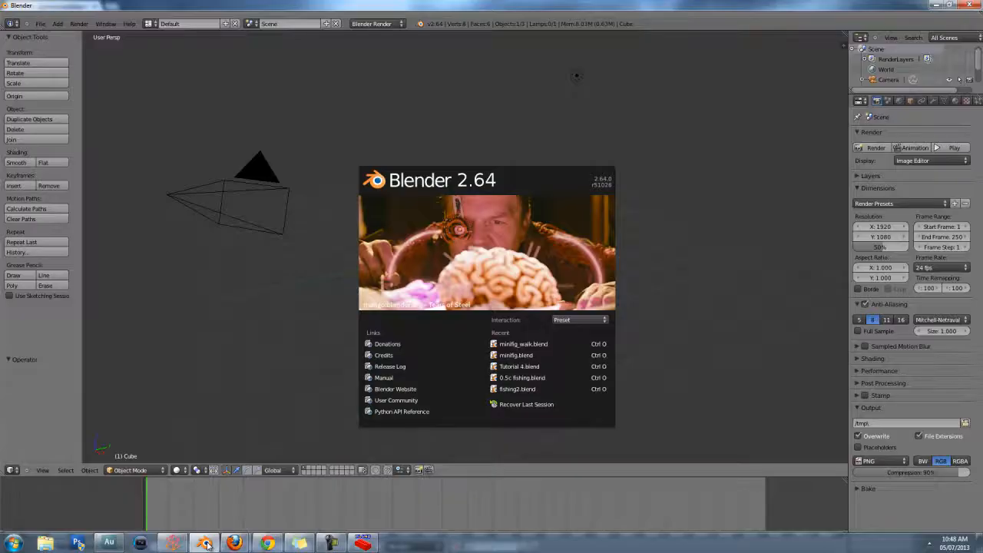
Dismiss the splash screen and delete all default objects from the startup scene.
left_click(457, 234)
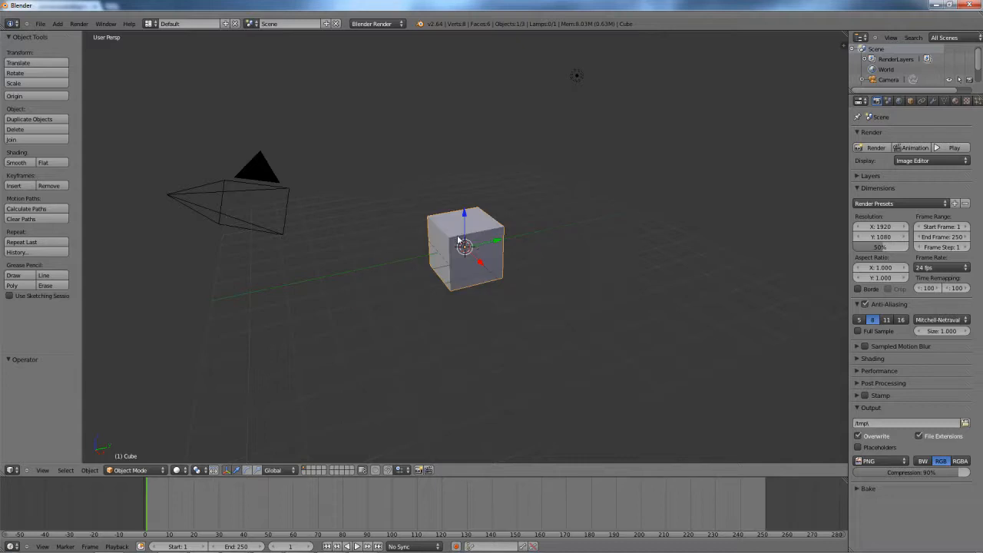
key("a")
key("a")
key("Delete")
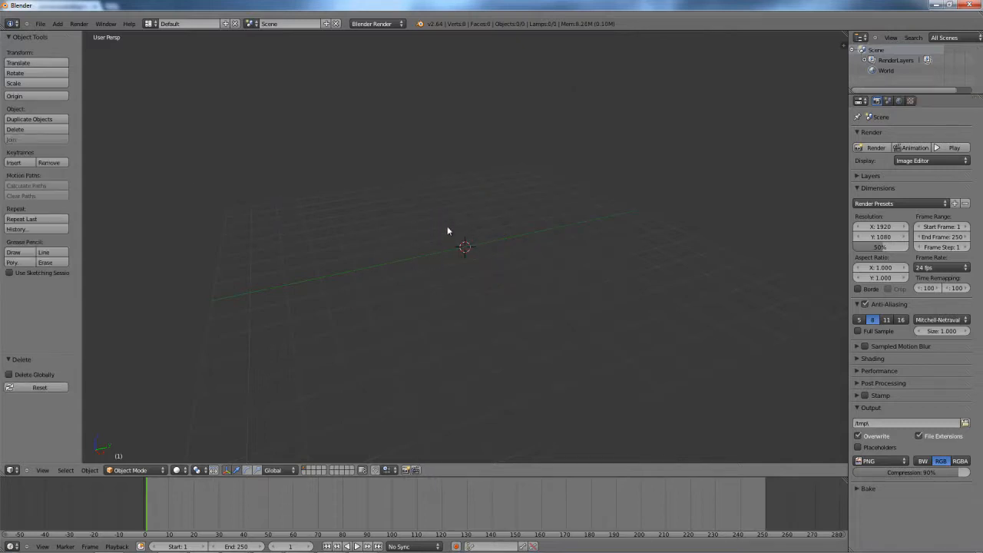
Open Tower of Orthanc.blend from the Blender\Old Projects\Lord of the Rings\Models folder.
key("ctrl+o")
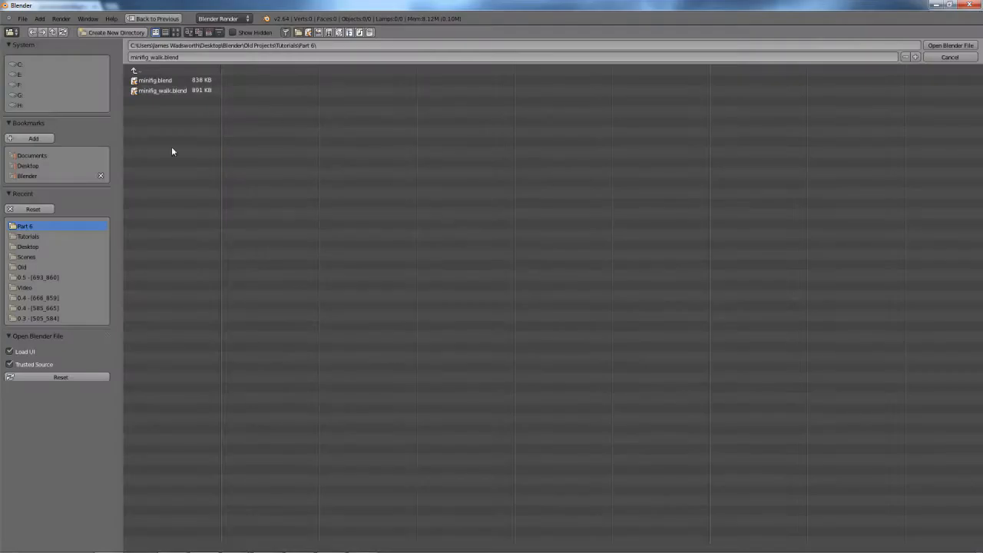
left_click(63, 174)
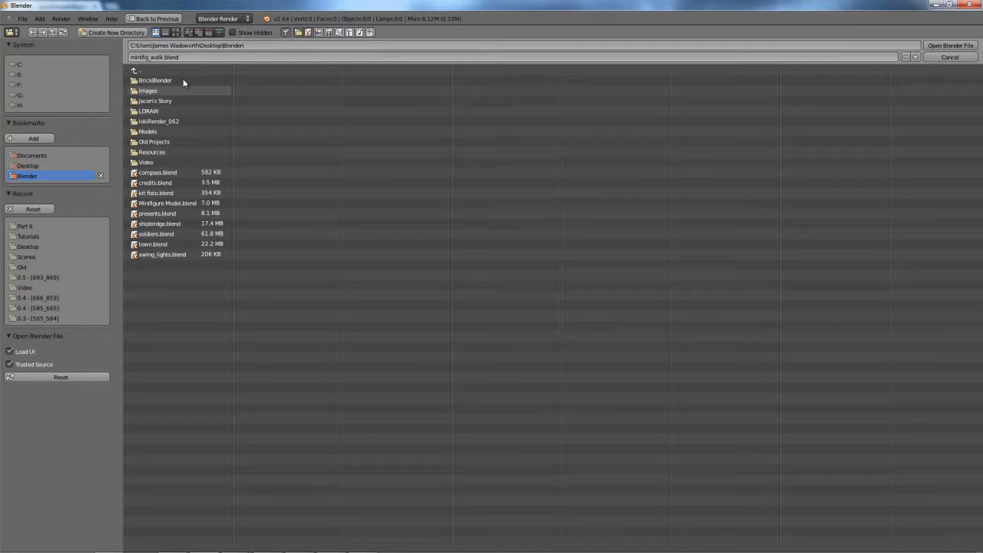
left_click(178, 142)
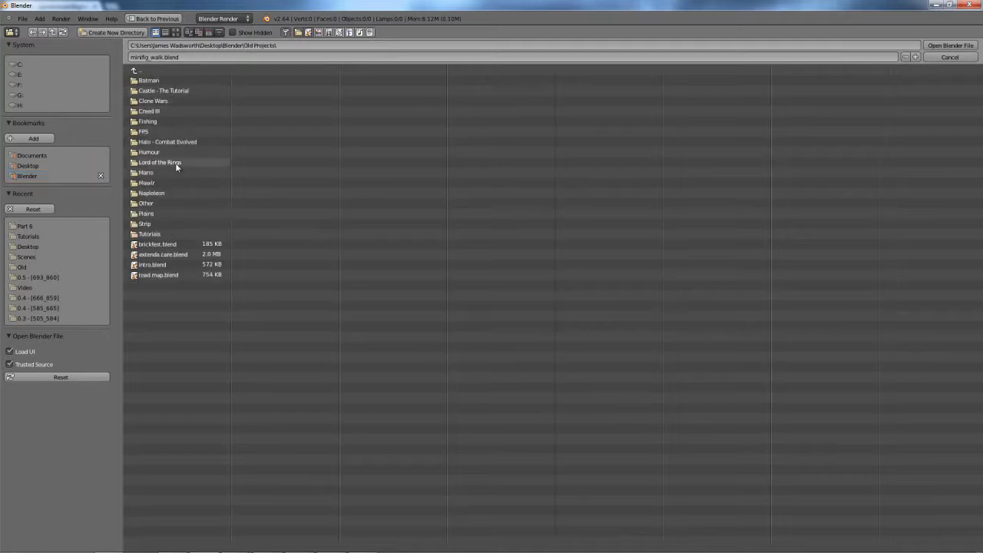
left_click(176, 162)
left_click(153, 90)
left_click(161, 81)
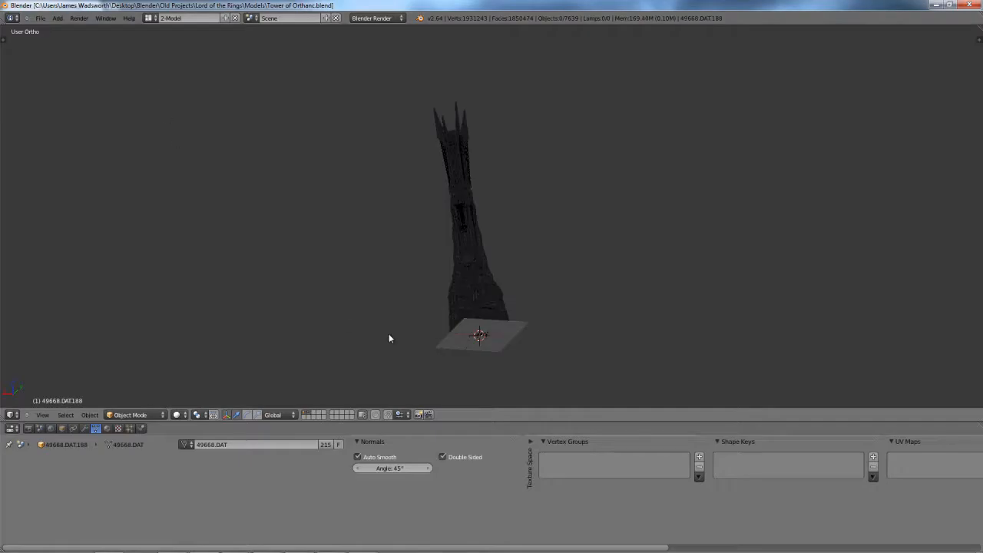
Add a camera well off to one side of the tower, about halfway up its height, working in front view.
middle_click_drag(388, 338, 447, 241)
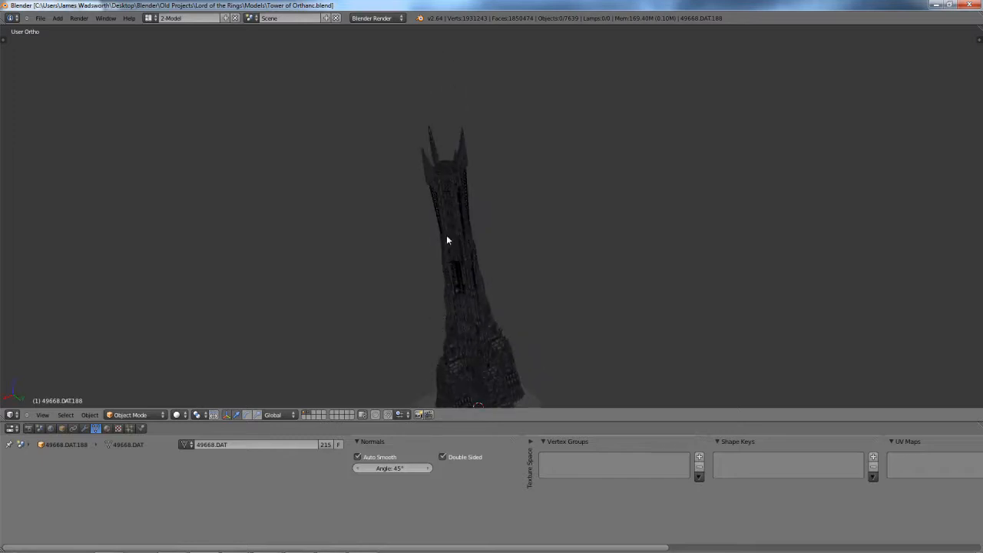
key("KP_1")
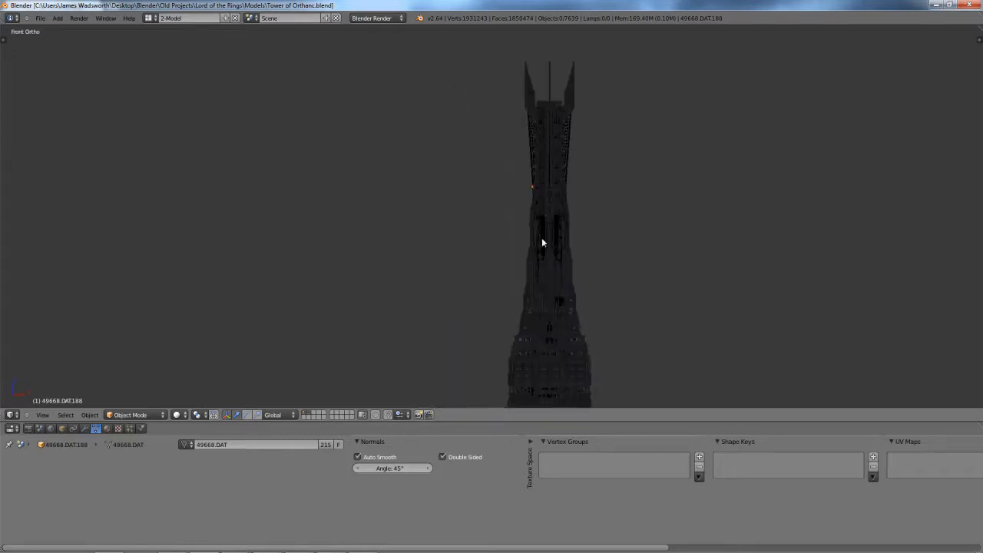
scroll(606, 249, "up", 1)
scroll(623, 253, "down", 4)
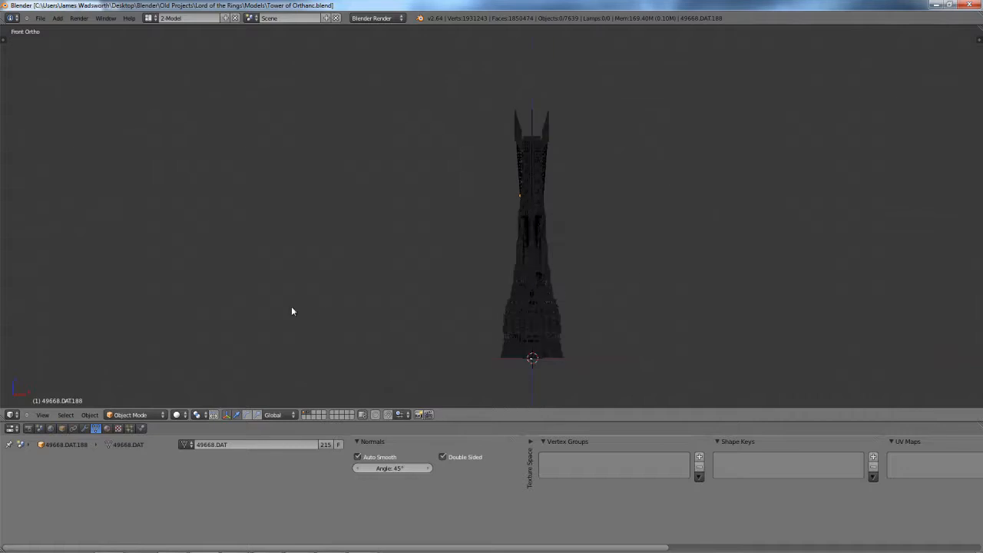
left_click(180, 240)
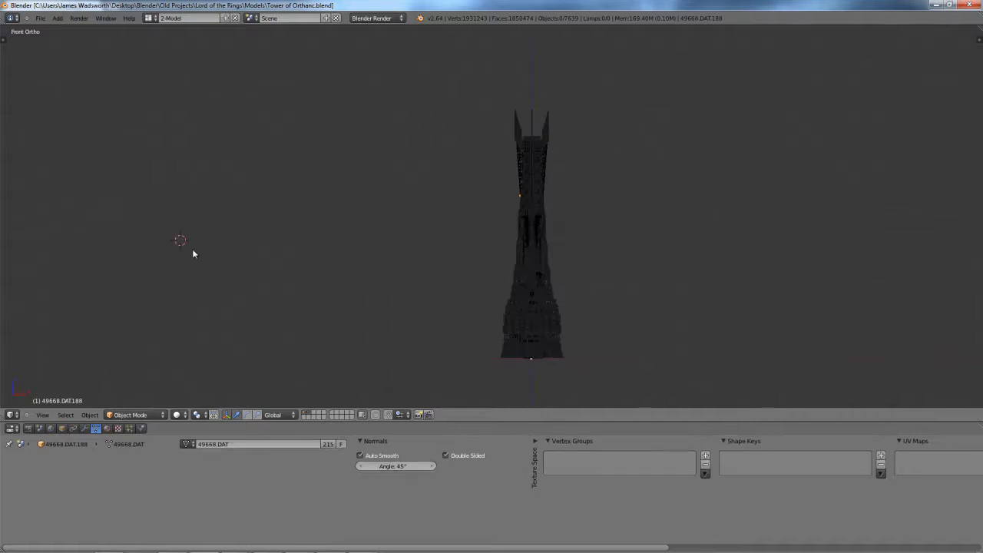
key("shift+a")
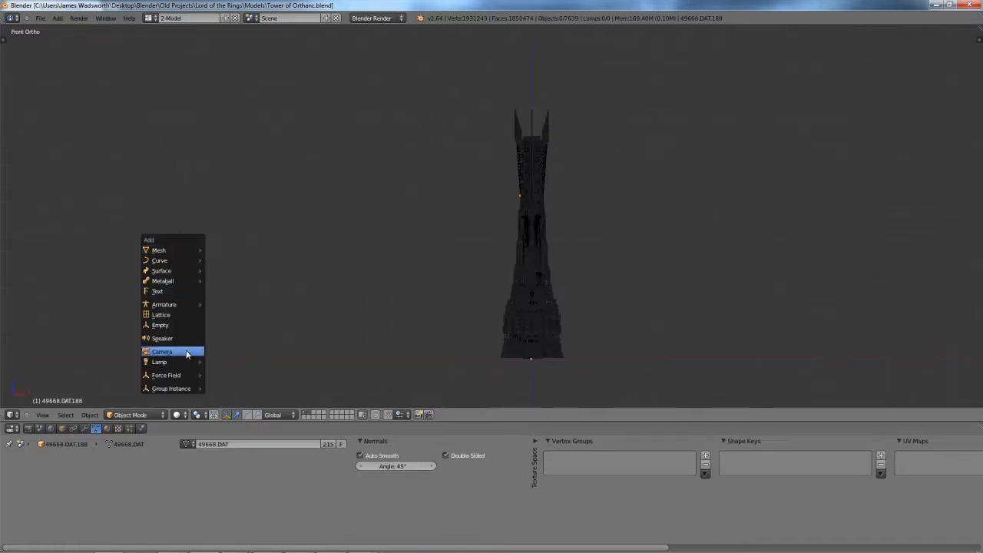
scroll(186, 277, "up", 2)
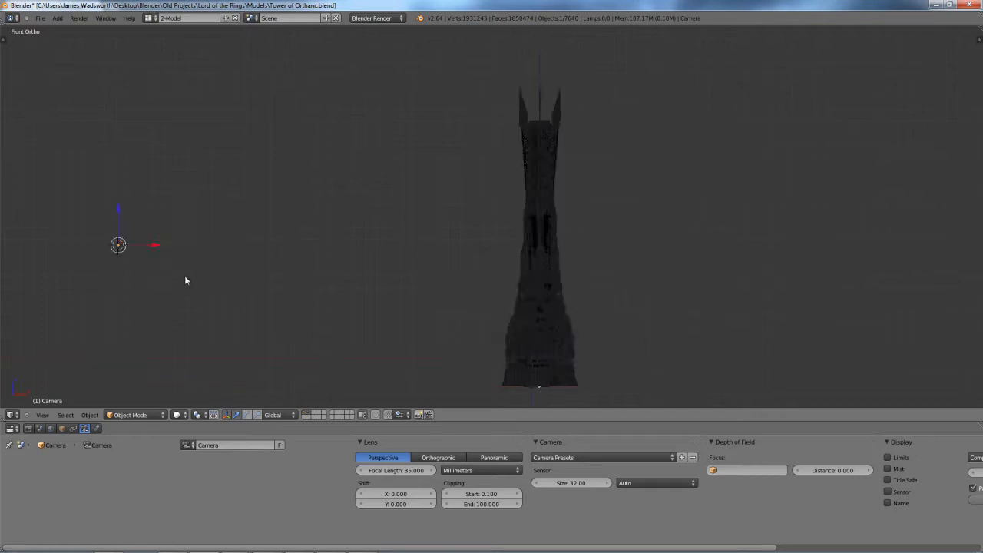
middle_click_drag(180, 269, 495, 241, "shift")
scroll(331, 243, "up", 5)
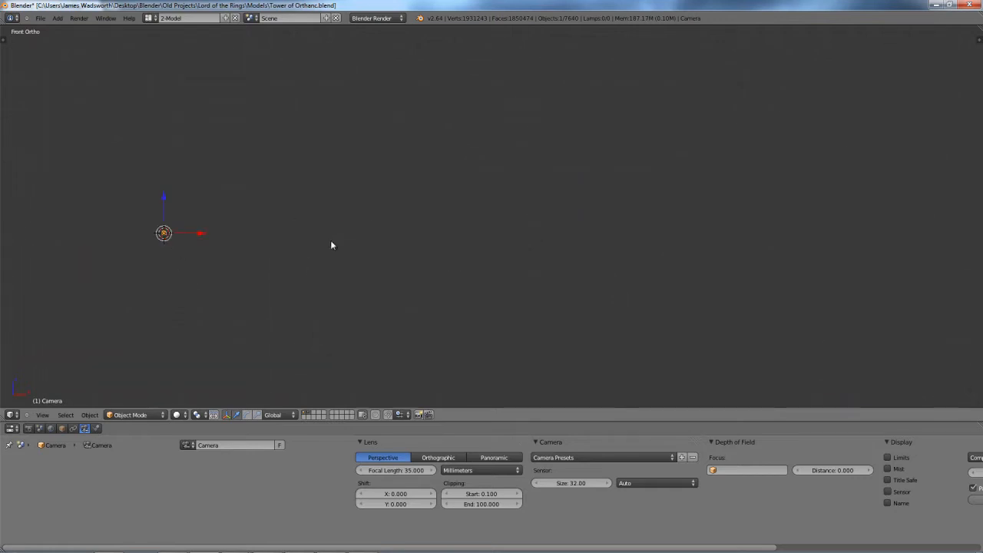
Rotate the camera in top view so that it faces the tower.
key("KP_7")
scroll(243, 277, "down", 6)
key("r")
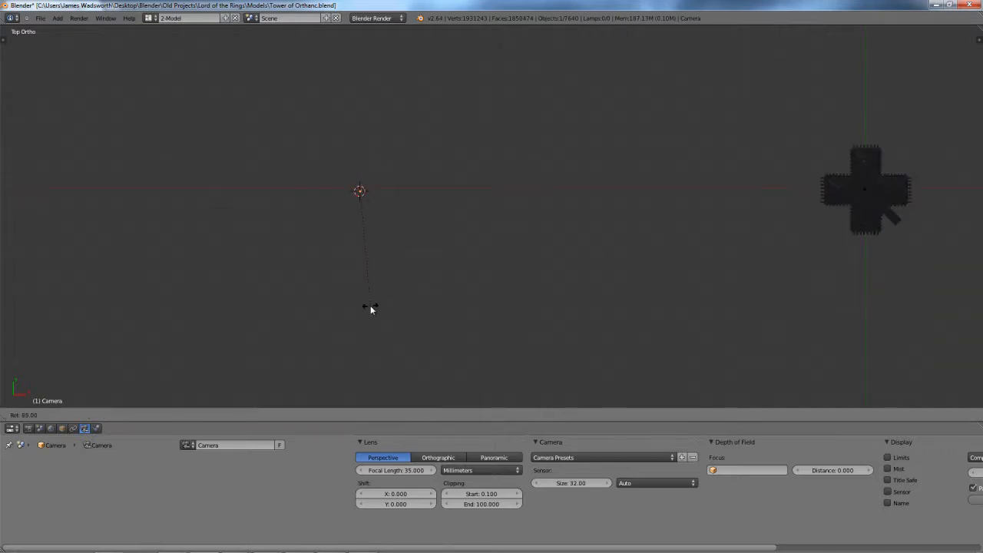
left_click(370, 308)
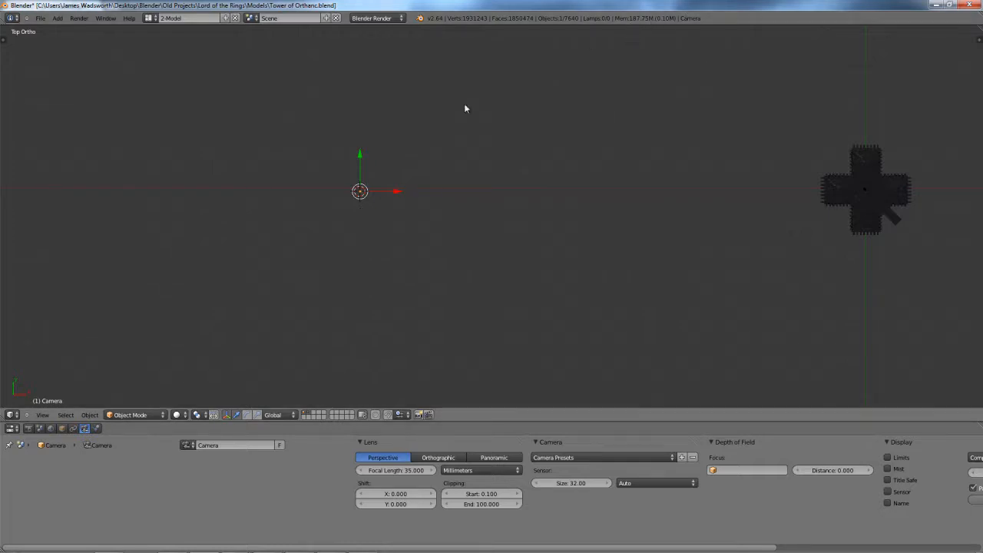
Check the scene through the new camera, return to top view and save over Tower of Orthanc.blend.
middle_click_drag(331, 179, 423, 221, "shift")
scroll(459, 251, "up", 8)
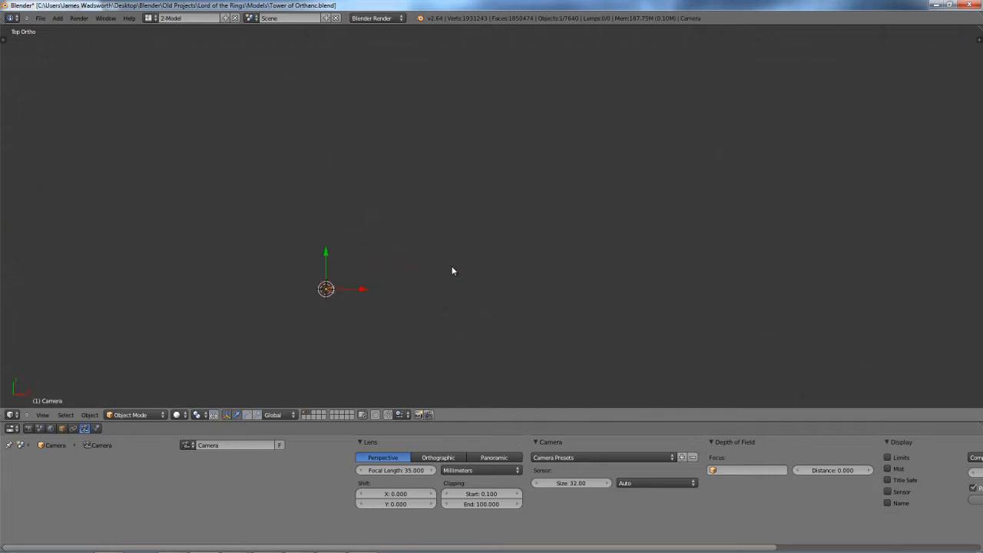
key("KP_0")
key("KP_7")
middle_click_drag(547, 260, 465, 252, "shift")
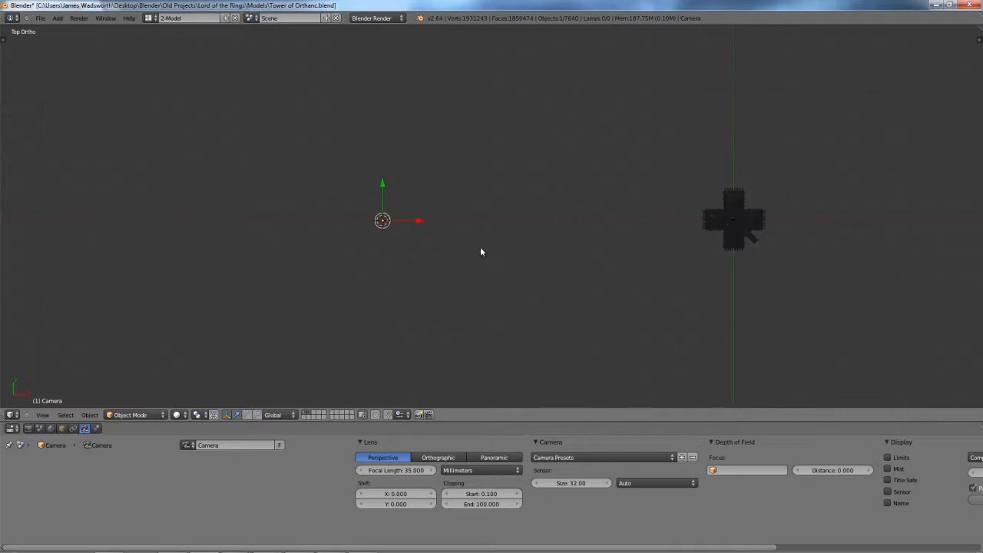
key("ctrl+s")
left_click(482, 251)
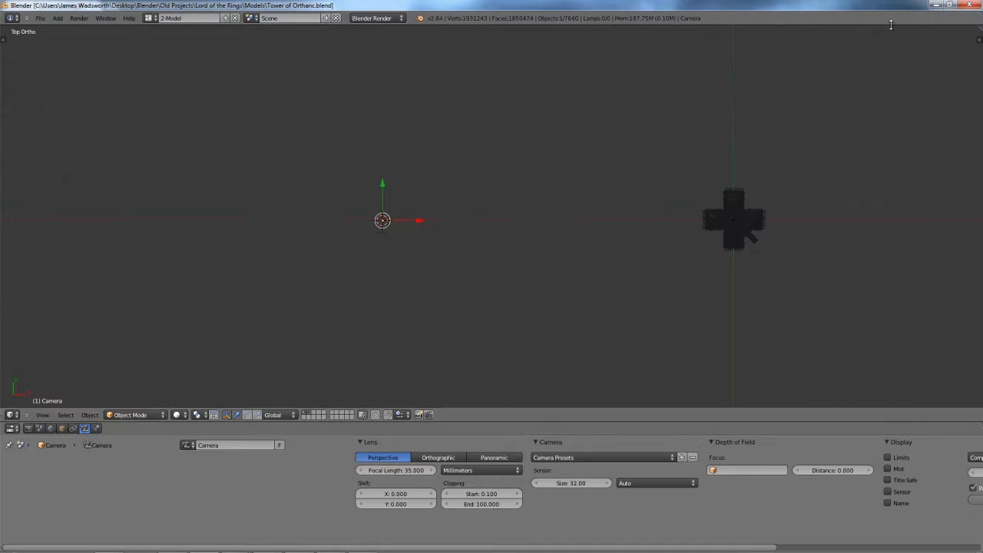
Restart Blender 2.64 and reopen Tower of Orthanc.blend with Load UI turned off.
left_click(970, 5)
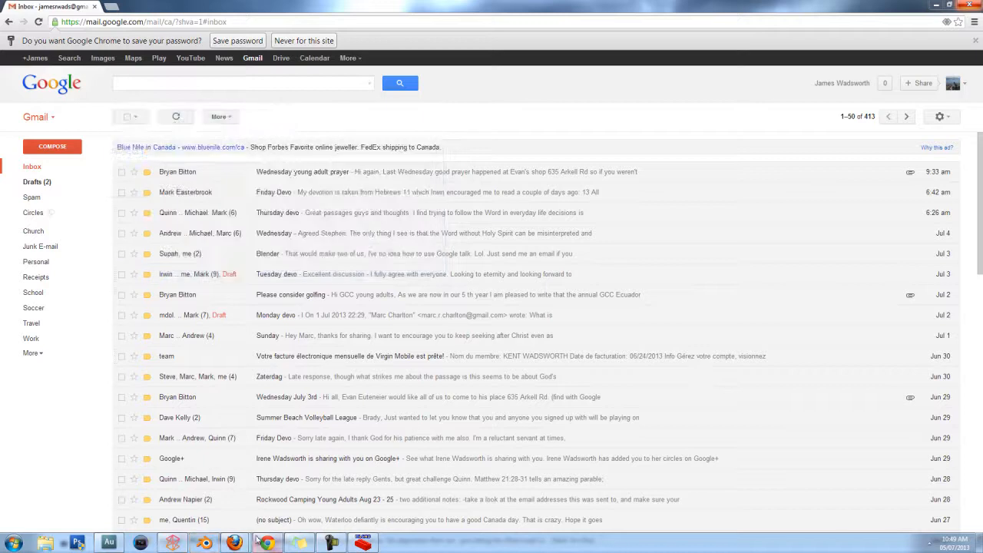
left_click(204, 544)
left_click(504, 264)
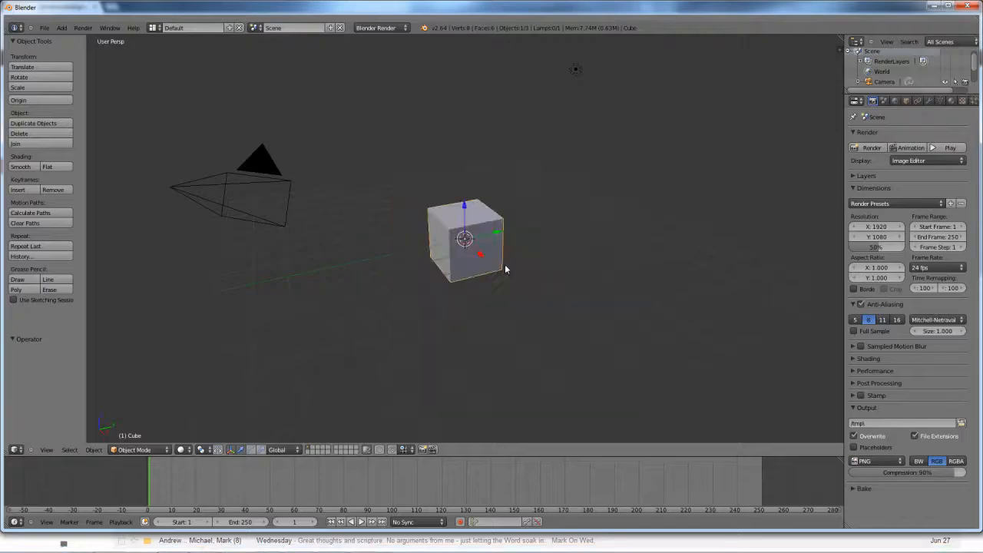
key("ctrl+o")
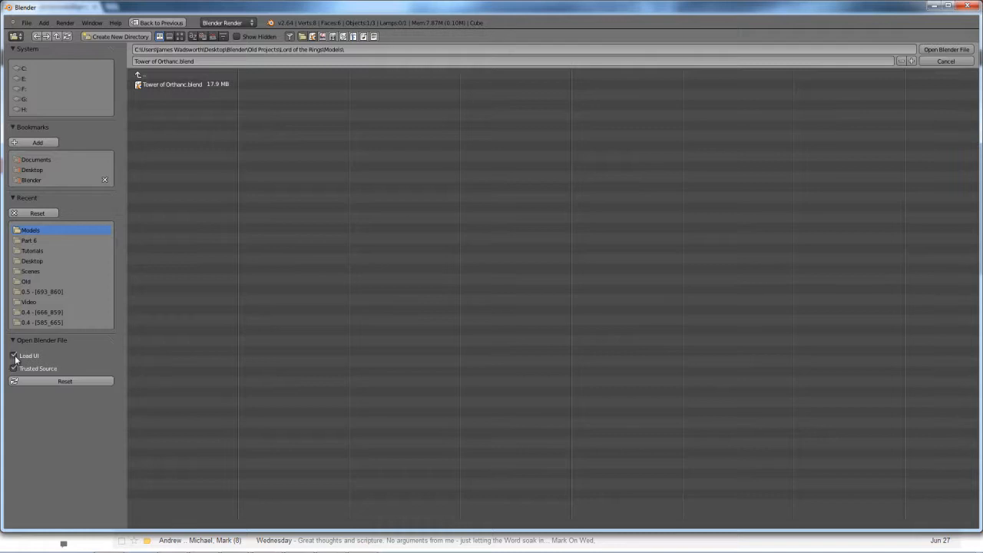
double_click(203, 86)
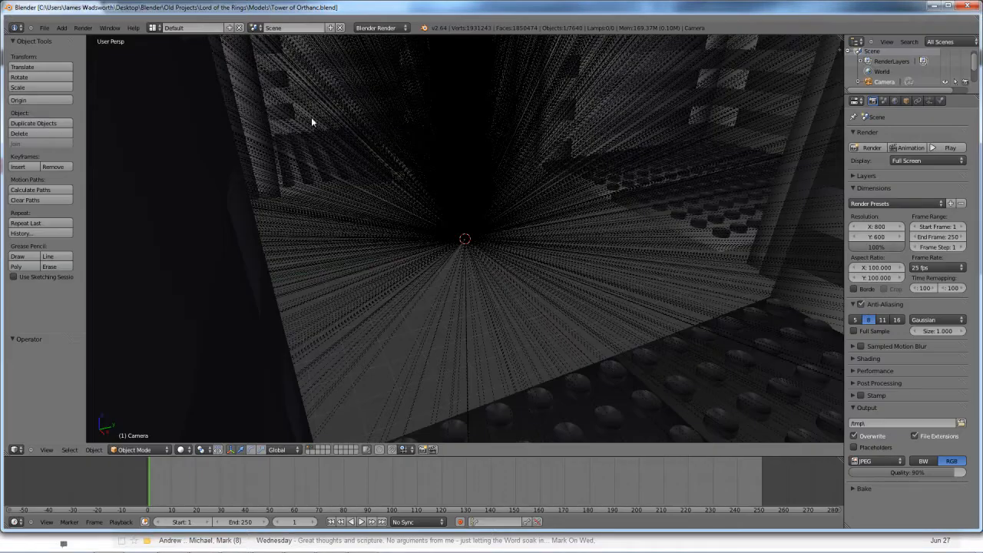
Show the whole tower from above in orthographic view with wireframe shading.
key("KP_0")
key("KP_7")
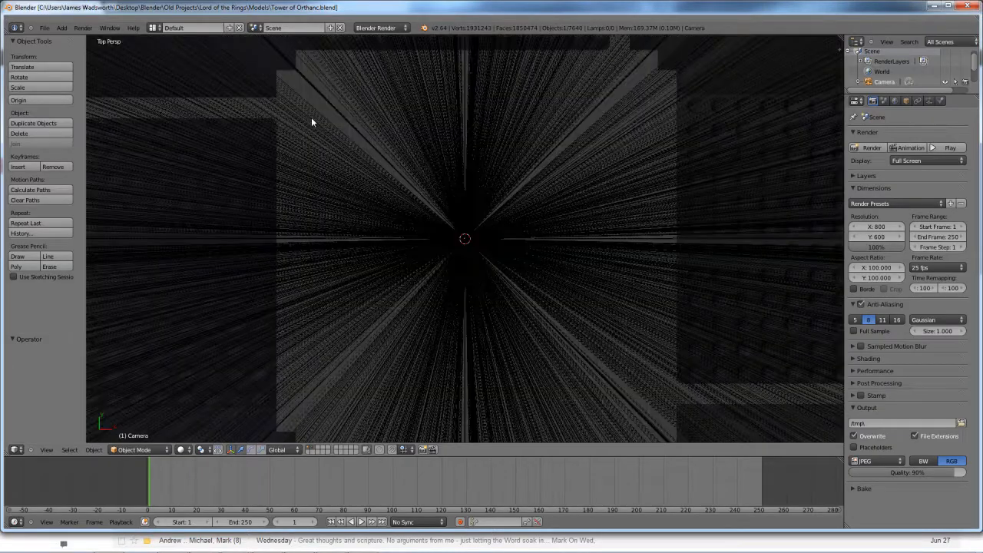
scroll(323, 153, "down", 6)
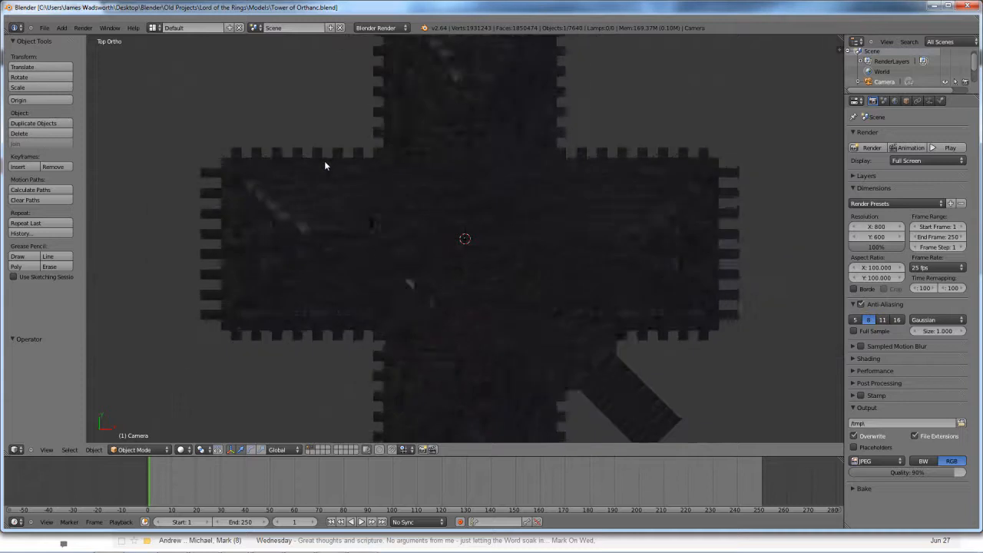
key("z")
scroll(502, 270, "down", 8)
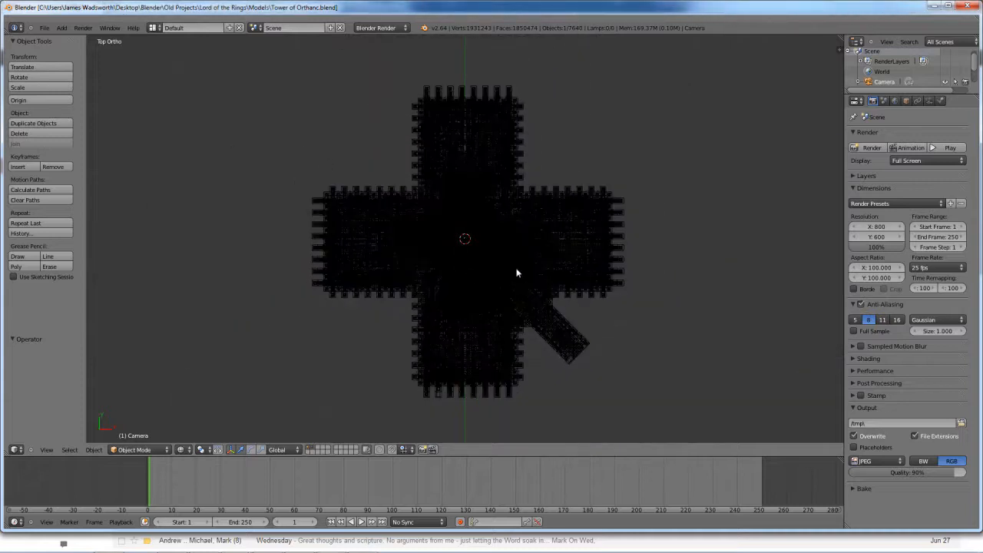
Look through the camera and apply the HDTV 720p render preset.
key("KP_0")
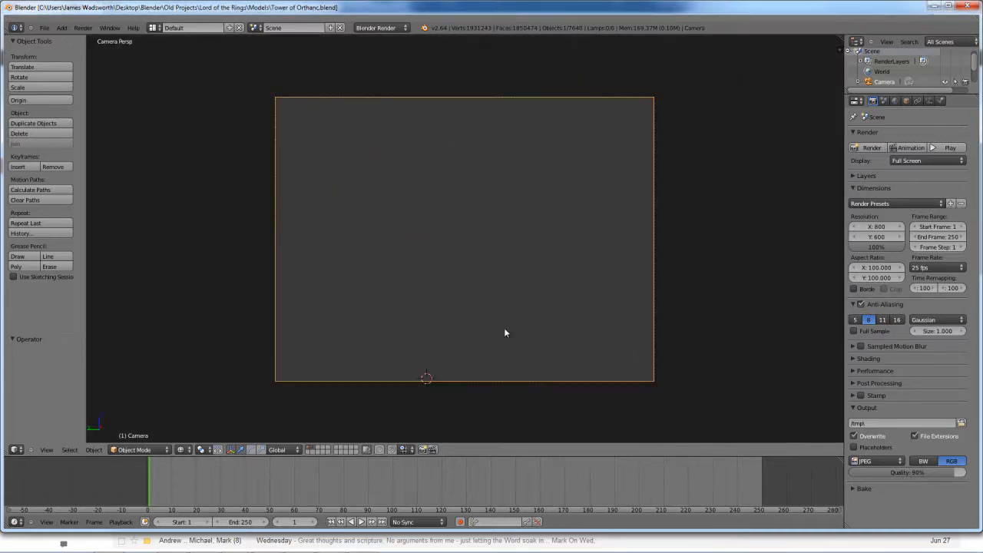
left_click(884, 205)
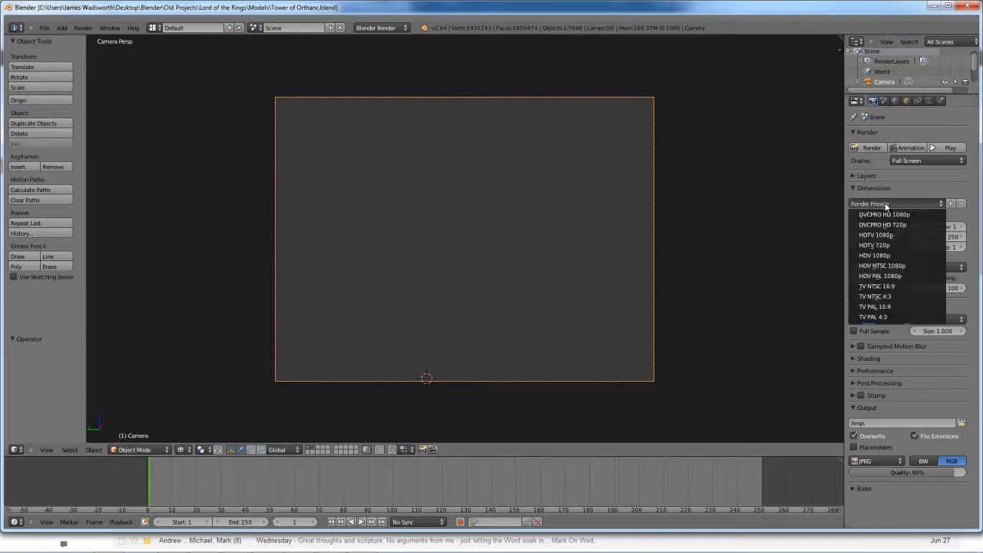
left_click(906, 253)
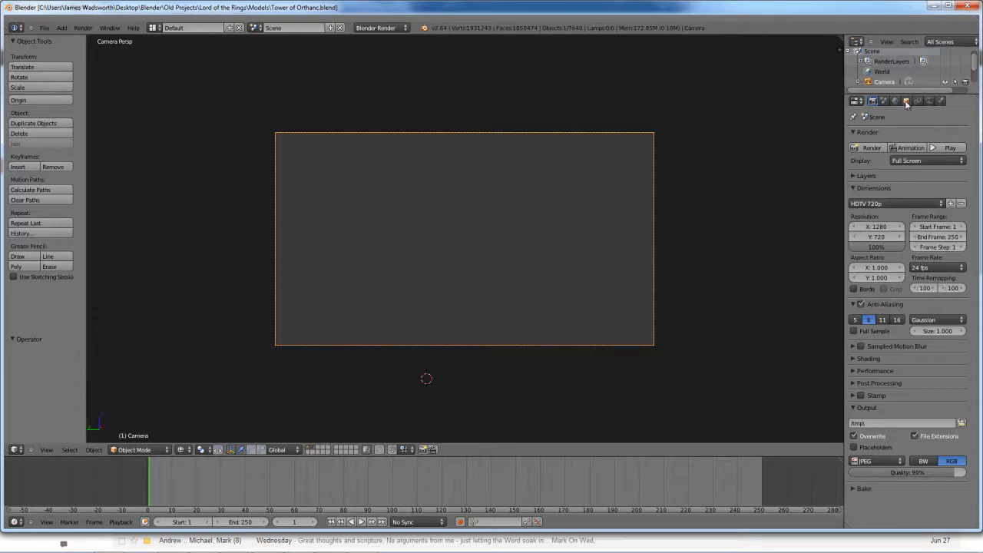
Set the camera's clipping end distance to 400 and return to top view.
left_click(928, 100)
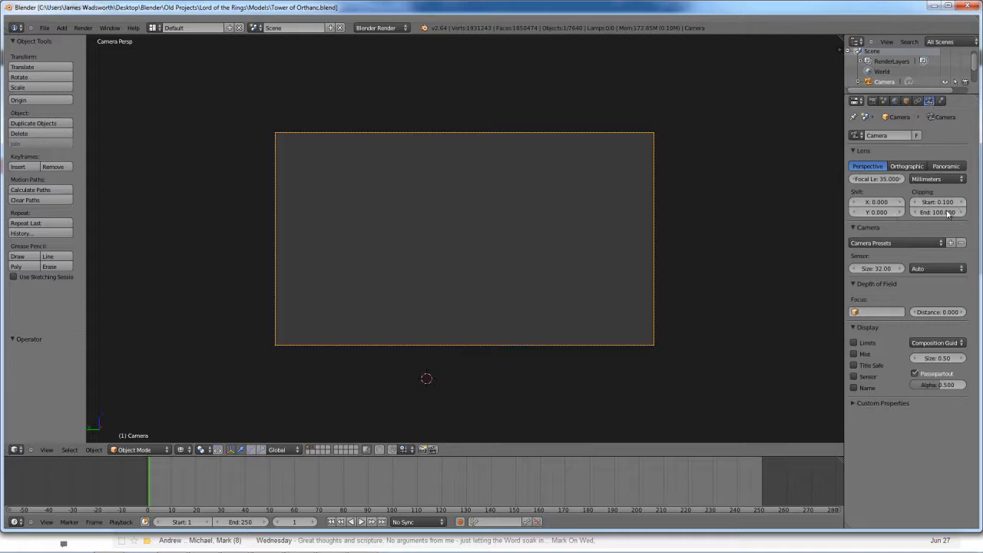
left_click_drag(926, 214, 966, 218)
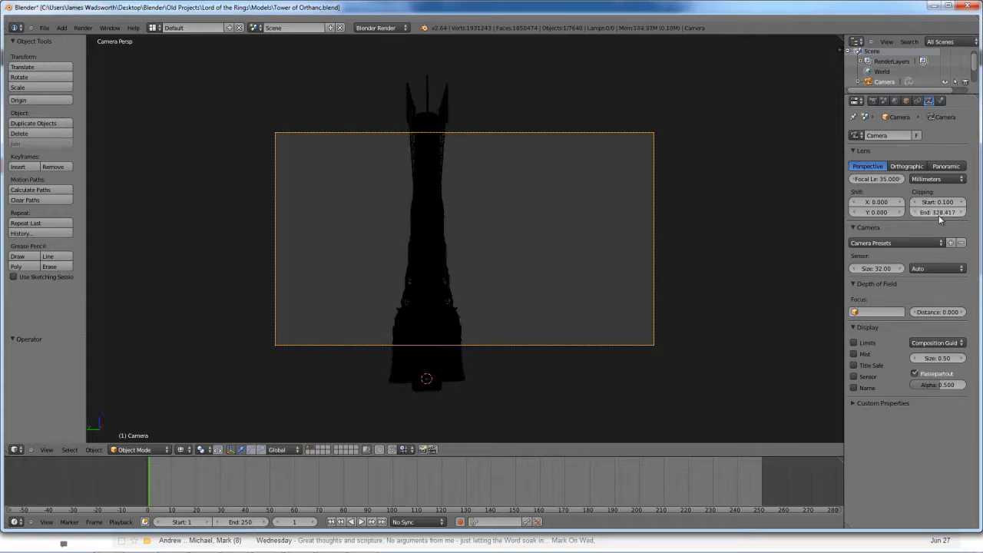
scroll(608, 265, "down", 3)
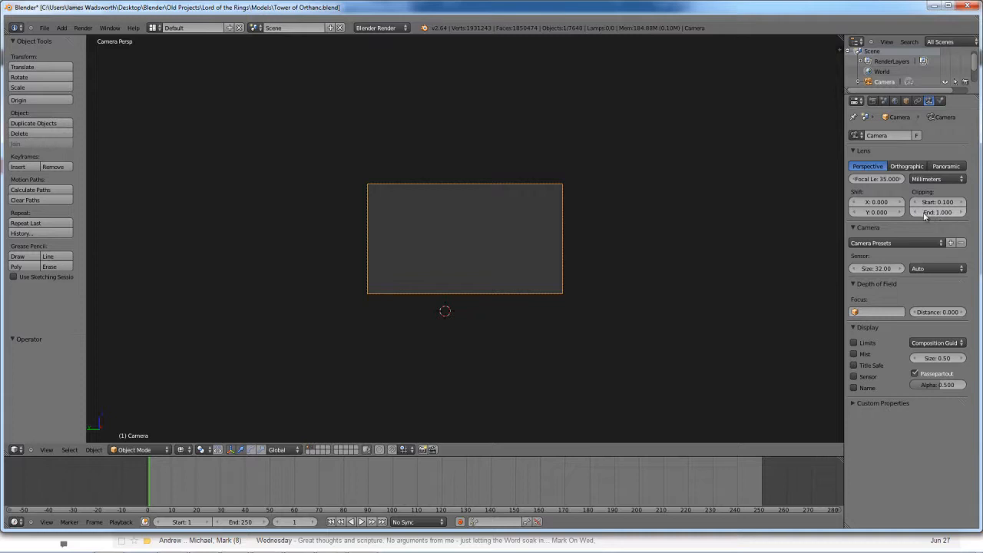
left_click_drag(924, 214, 927, 213)
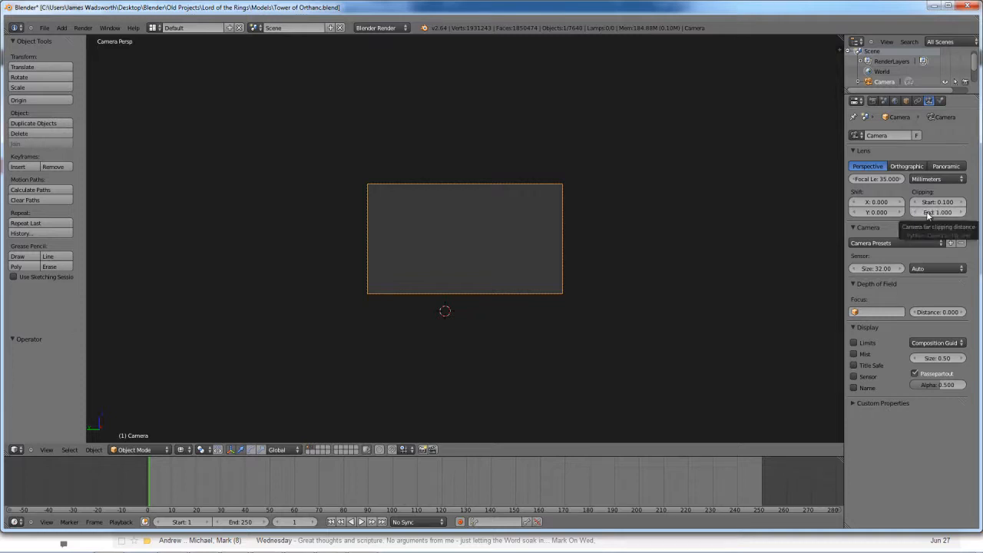
left_click(933, 213)
type("400")
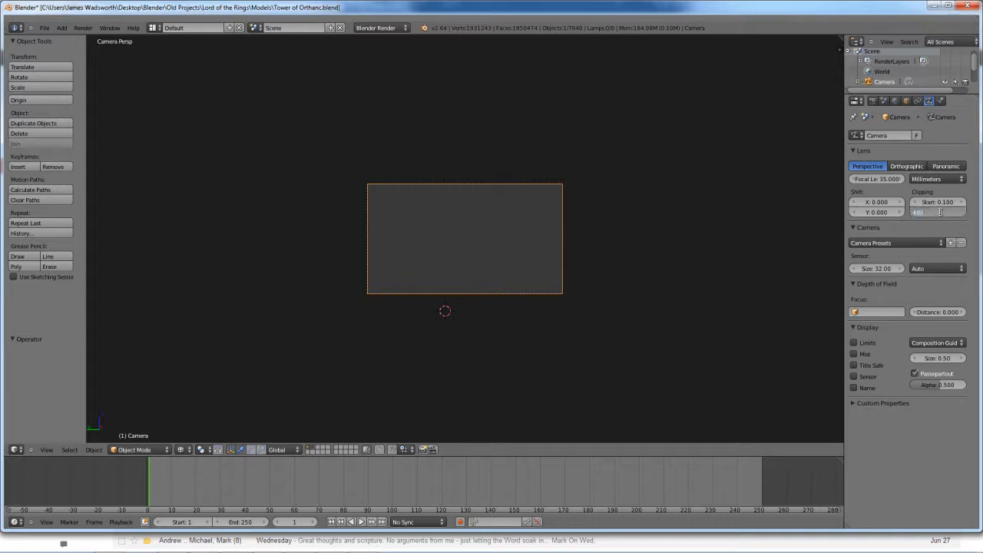
key("Return")
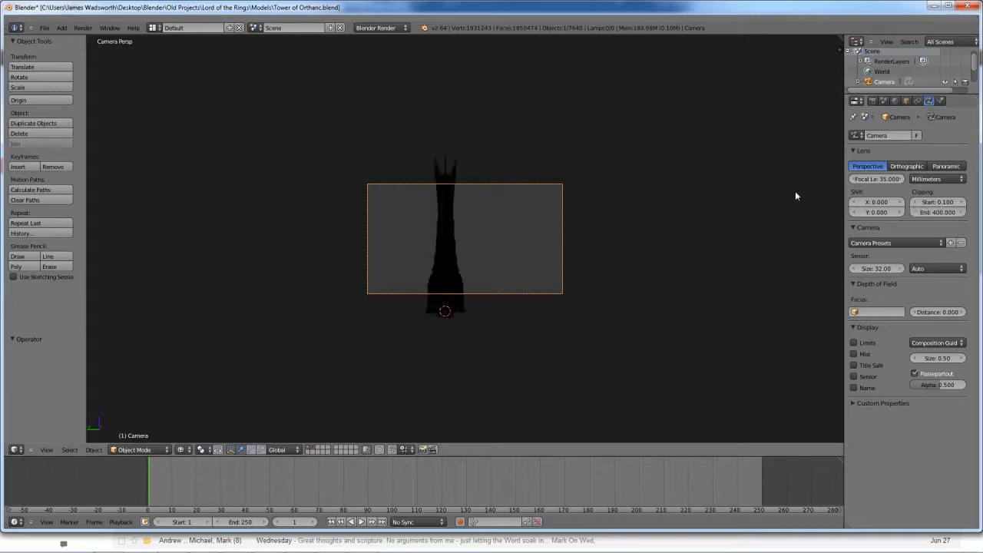
key("KP_7")
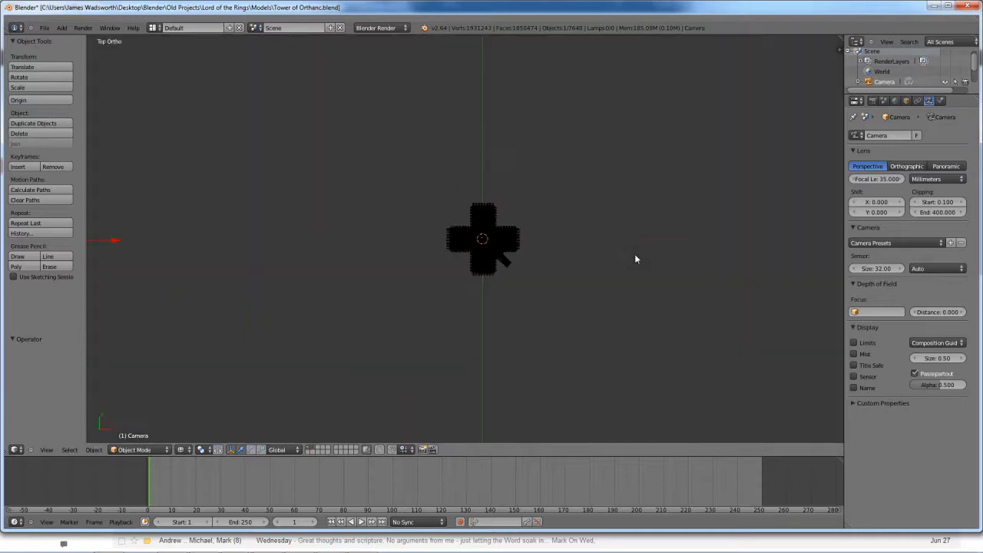
In front view, move the camera about 8.5 units along X and about 41 units up along Z.
scroll(588, 252, "down", 2)
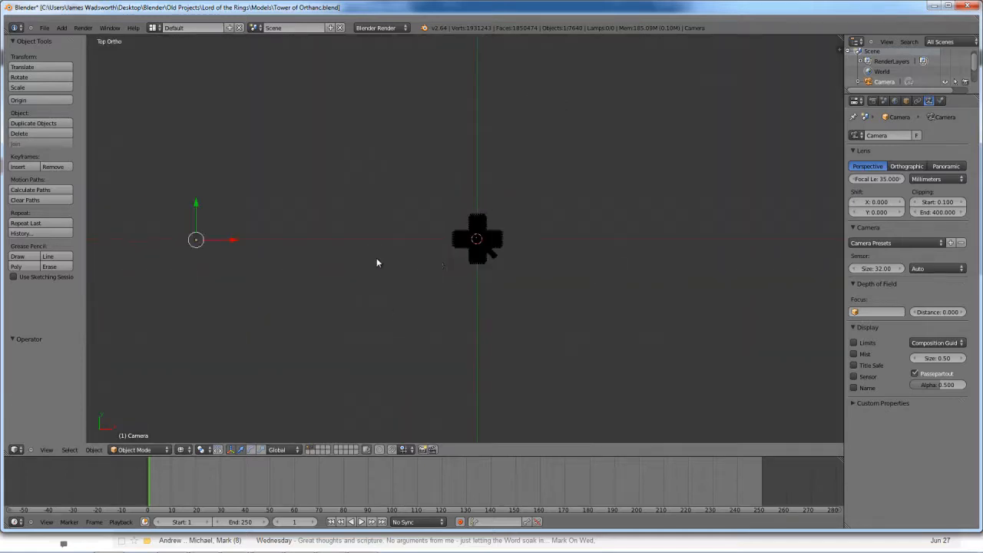
key("KP_3")
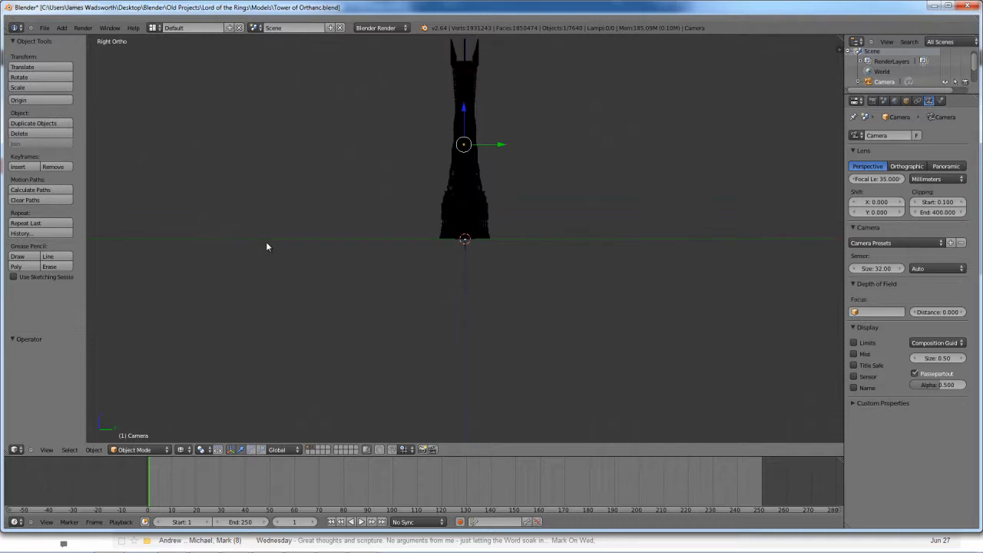
scroll(340, 258, "down", 2)
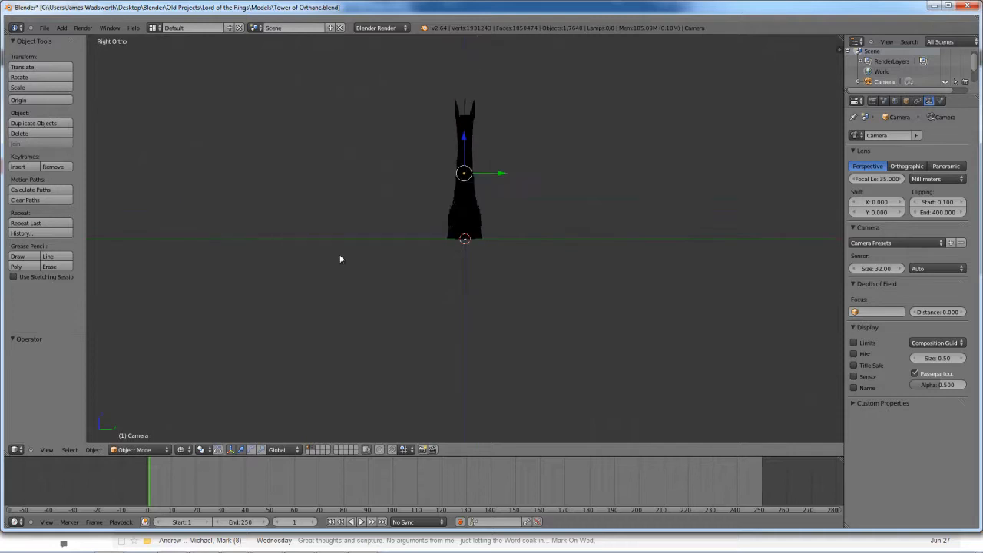
key("KP_1")
key("g")
left_click(426, 230)
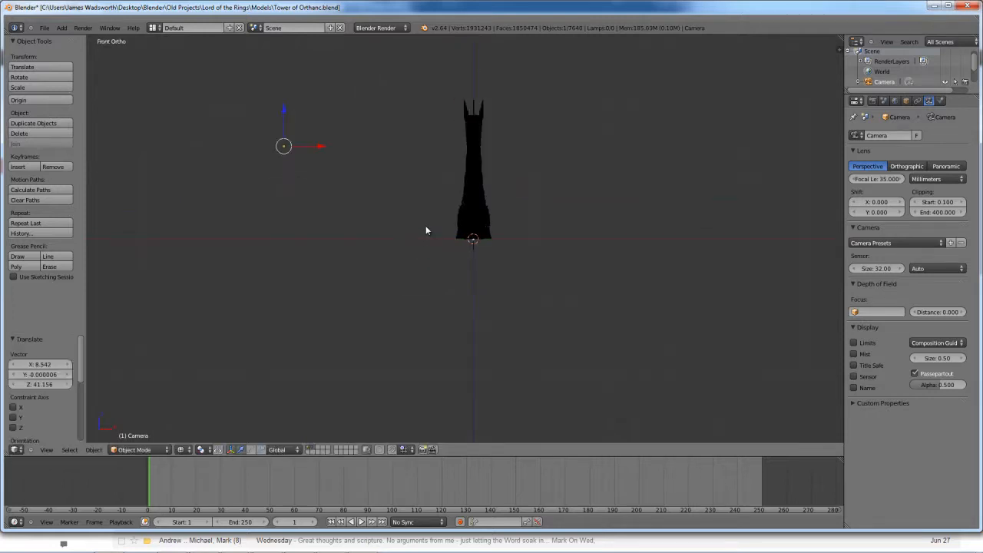
Shift the camera through its own view to frame the tower nearer the centre, and render a test image.
key("KP_0")
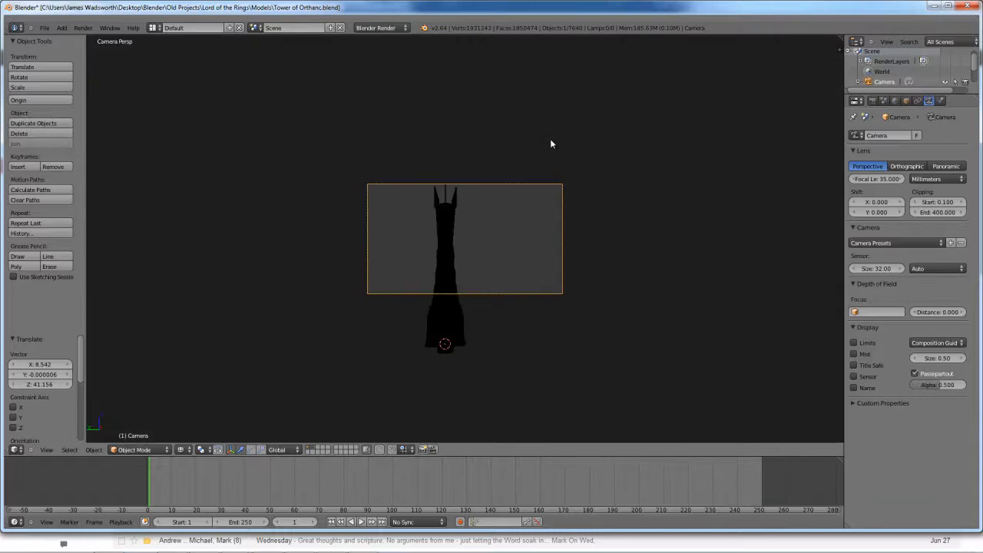
key("g")
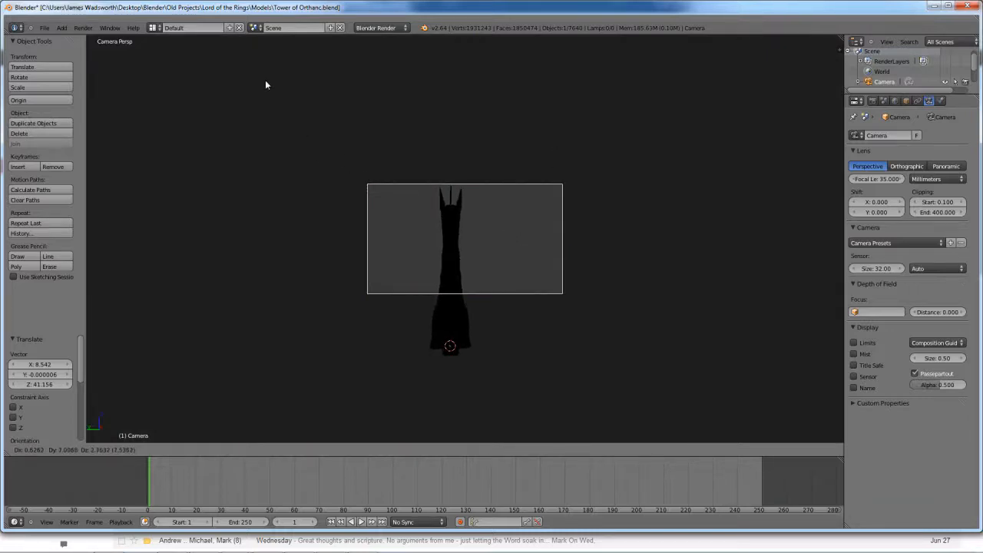
left_click(190, 50)
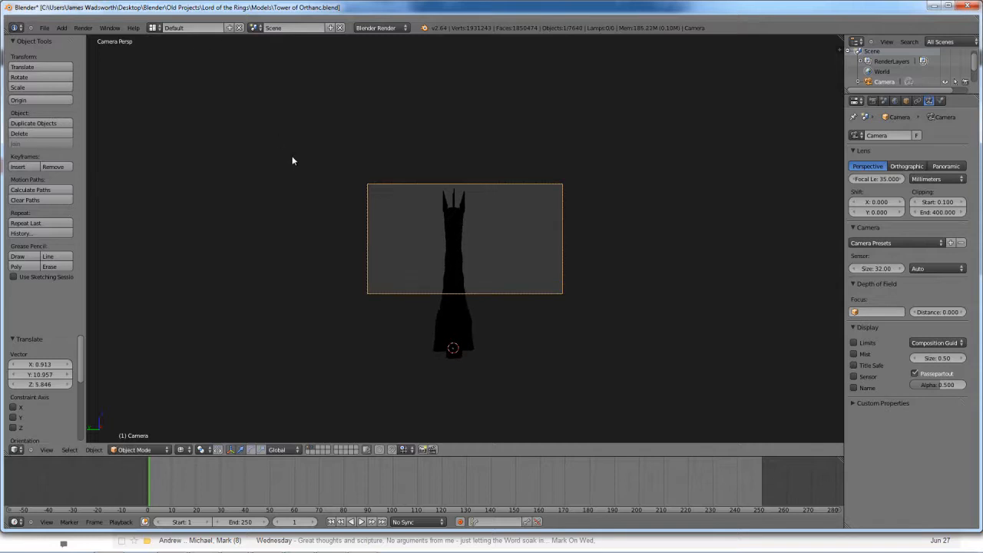
key("F12")
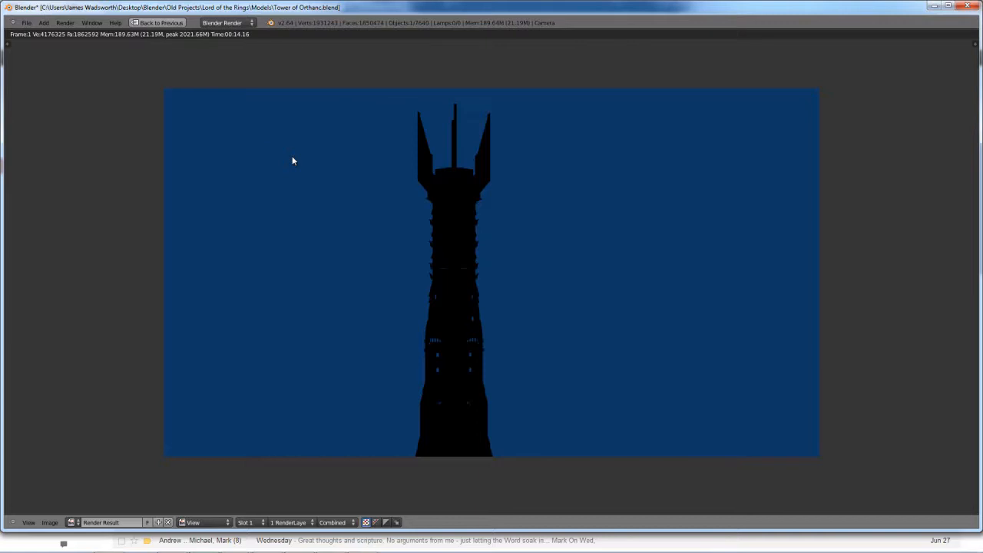
key("Escape")
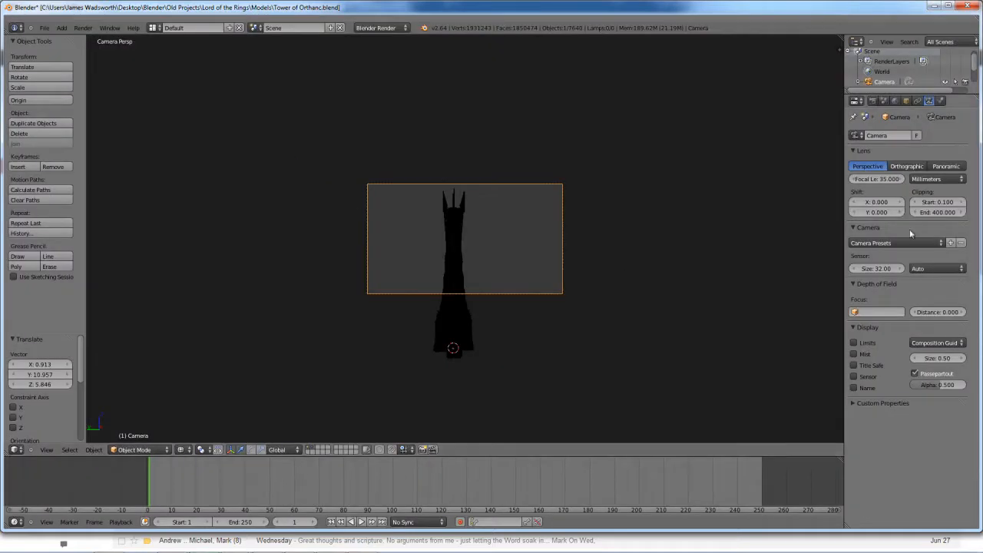
Change the world's horizon colour to a near-white at full brightness.
left_click(893, 101)
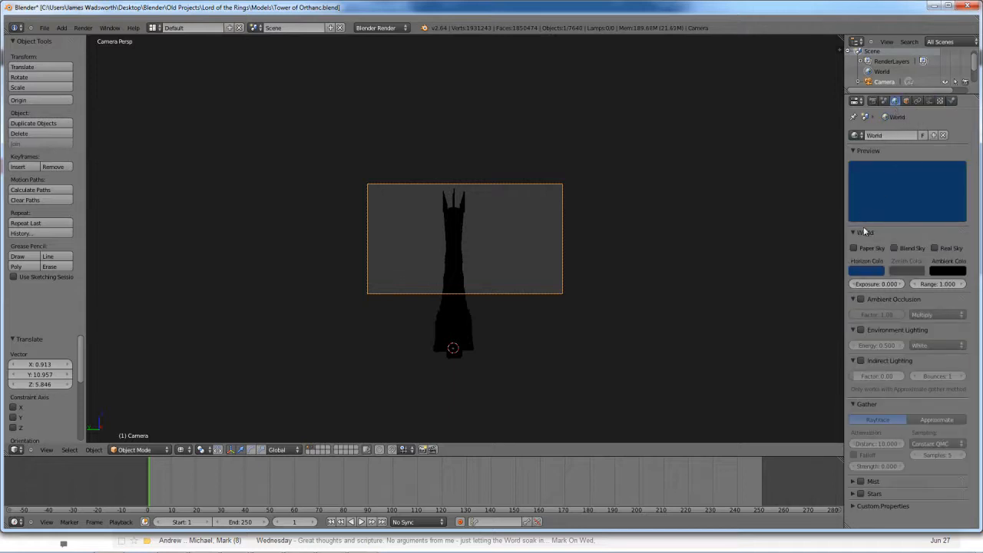
left_click(866, 268)
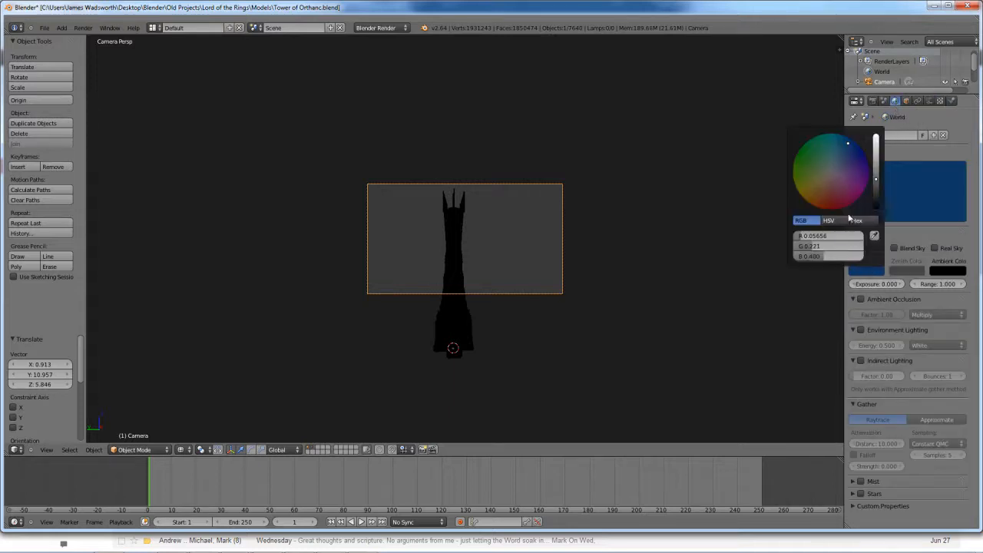
left_click(833, 172)
left_click_drag(875, 178, 876, 135)
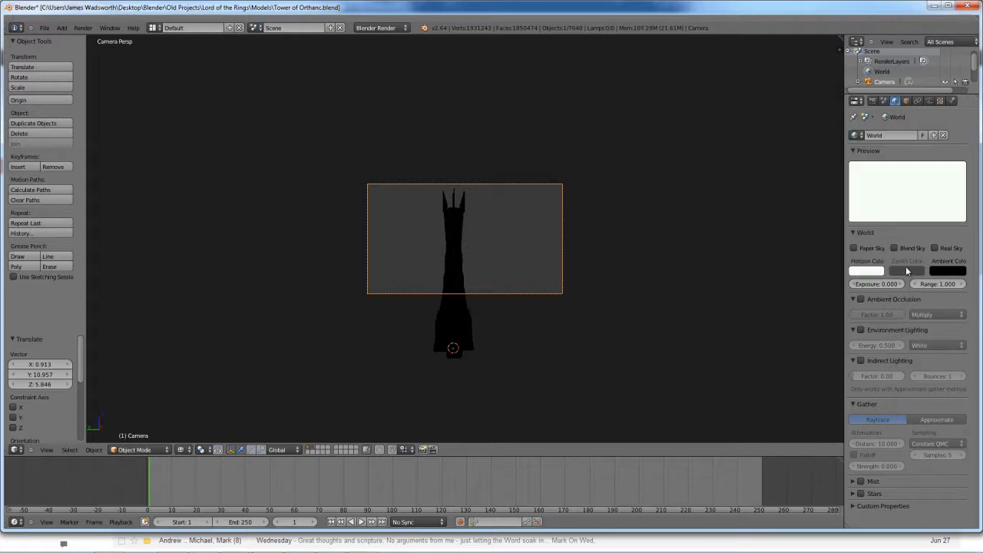
Enable Ambient Occlusion for the world, leaving Environment Lighting off, and render a test image.
left_click(860, 300)
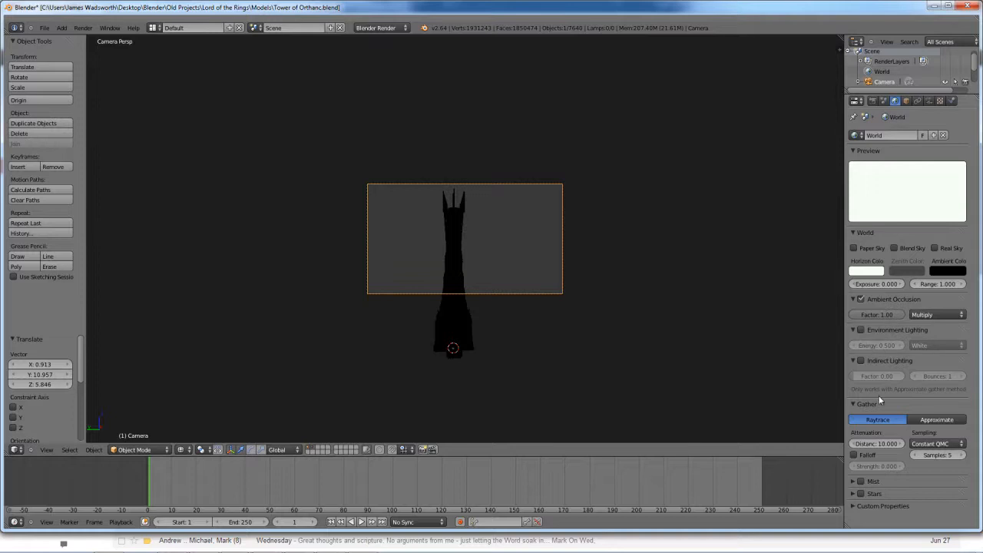
left_click(862, 329)
left_click(863, 327)
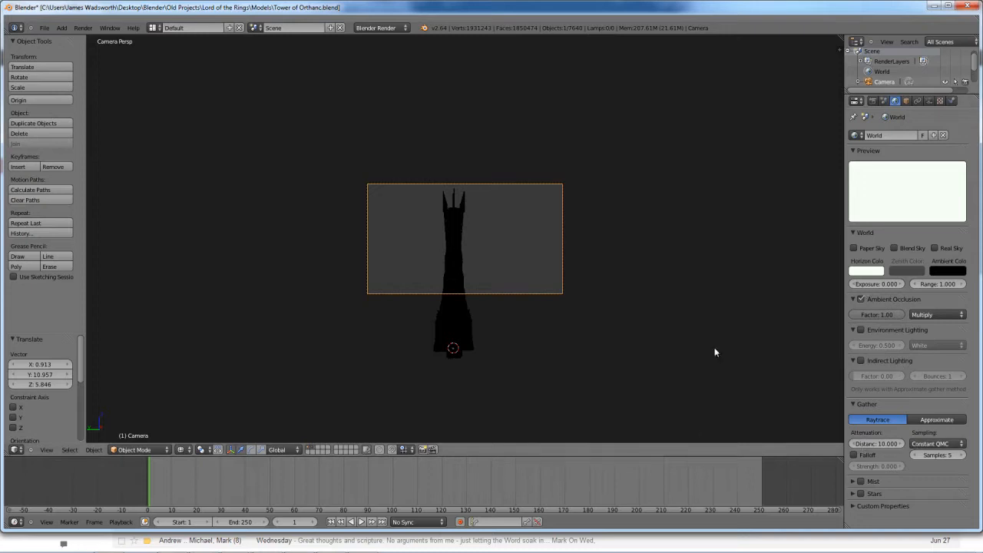
key("F12")
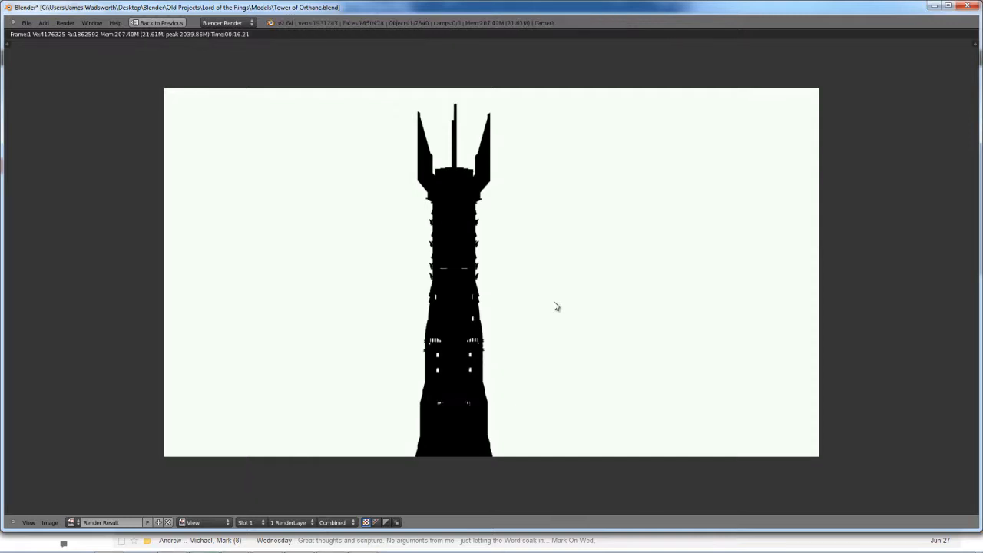
key("Escape")
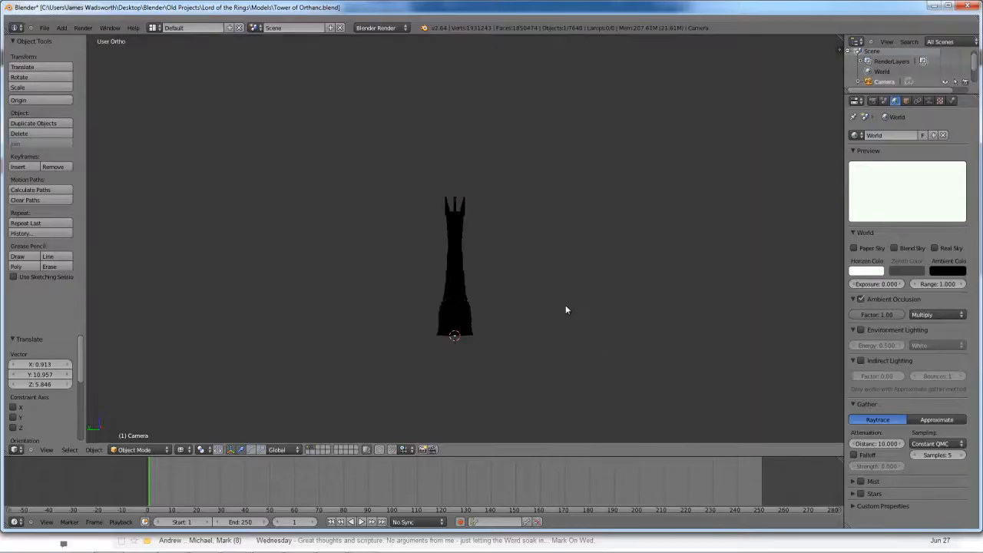
Add a Sun lamp beside the tower in right view and move it about 236 units along Y and about 183 units down.
key("KP_3")
scroll(563, 298, "down", 5)
left_click(370, 161)
key("shift+a")
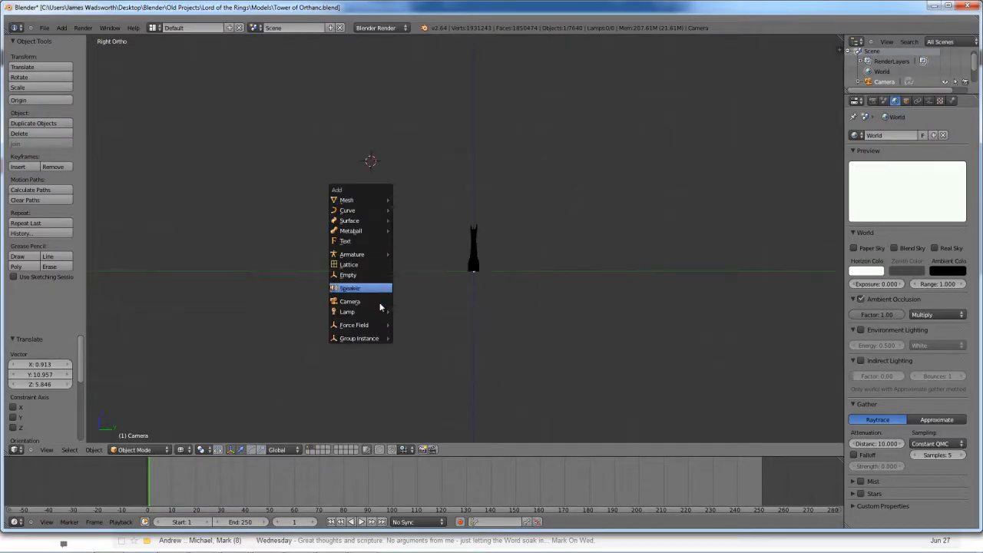
mouse_move(380, 312)
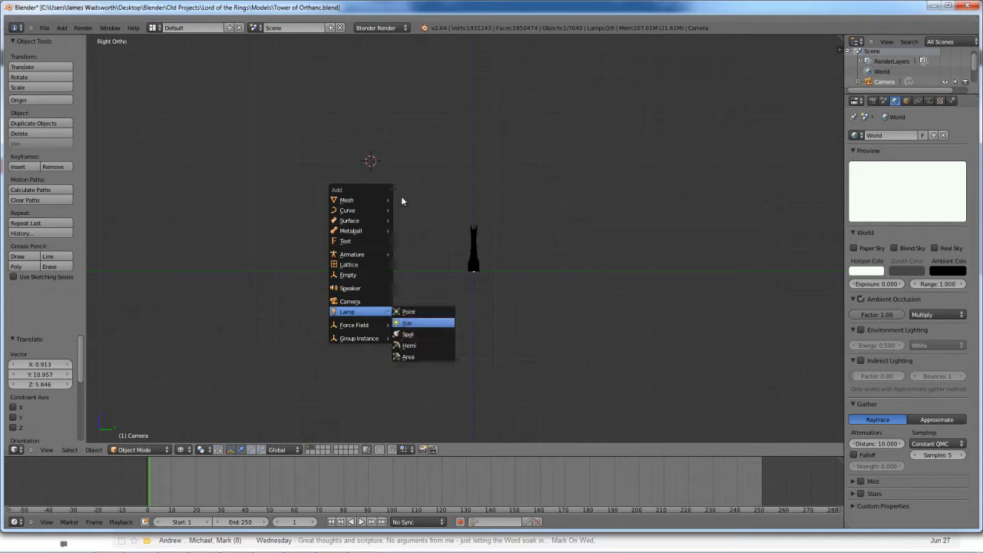
scroll(371, 180, "up", 1)
scroll(371, 184, "up", 2)
key("shift+d")
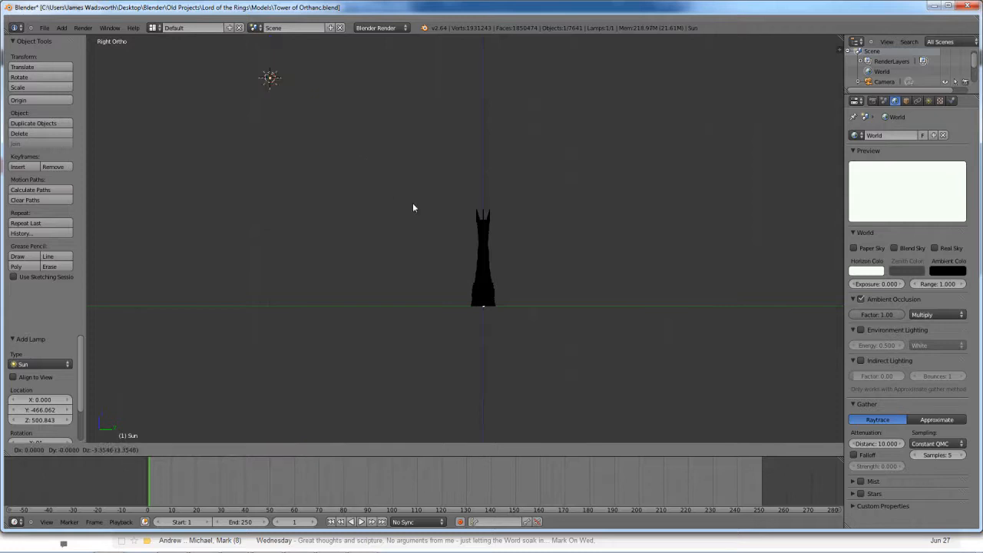
left_click(433, 227)
Scale the Sun lamp up and reposition it above and beside the tower.
key("s")
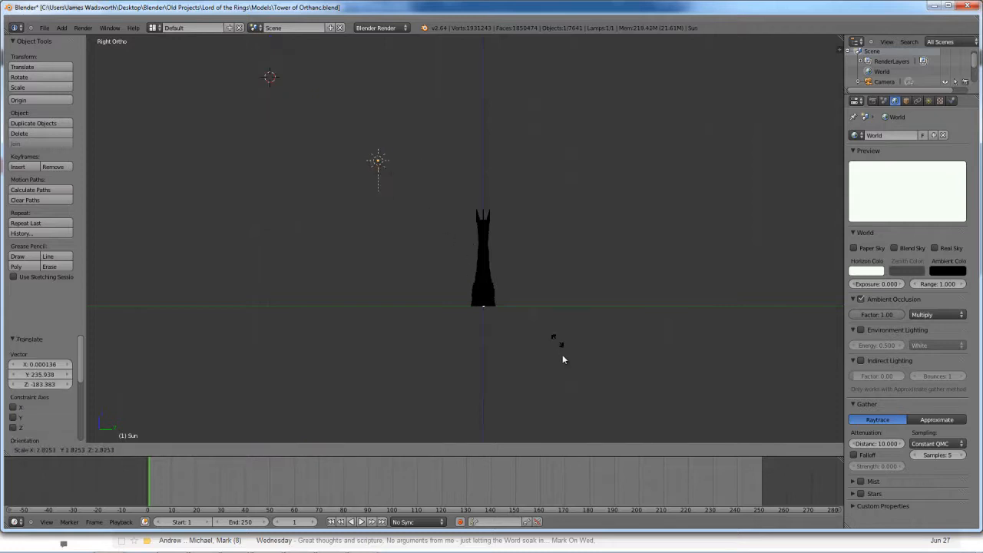
left_click(592, 373)
key("s")
left_click(615, 328)
key("s")
left_click(562, 315)
scroll(562, 315, "up", 1)
key("g")
left_click(563, 292)
Rotate the Sun lamp about 44.5° to aim at the tower and lower it about 50 units along Z.
key("r")
left_click(521, 98)
key("g")
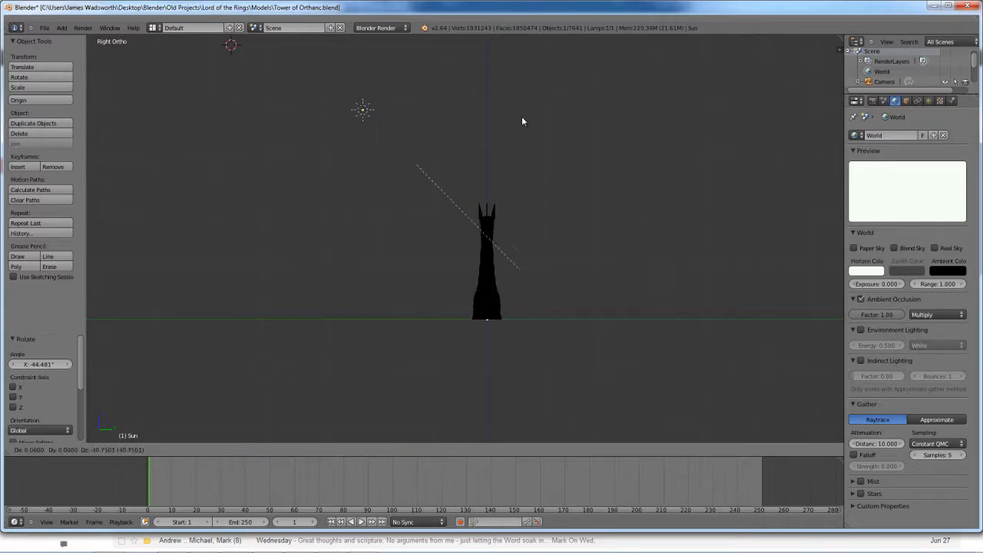
key("z")
left_click(650, 159)
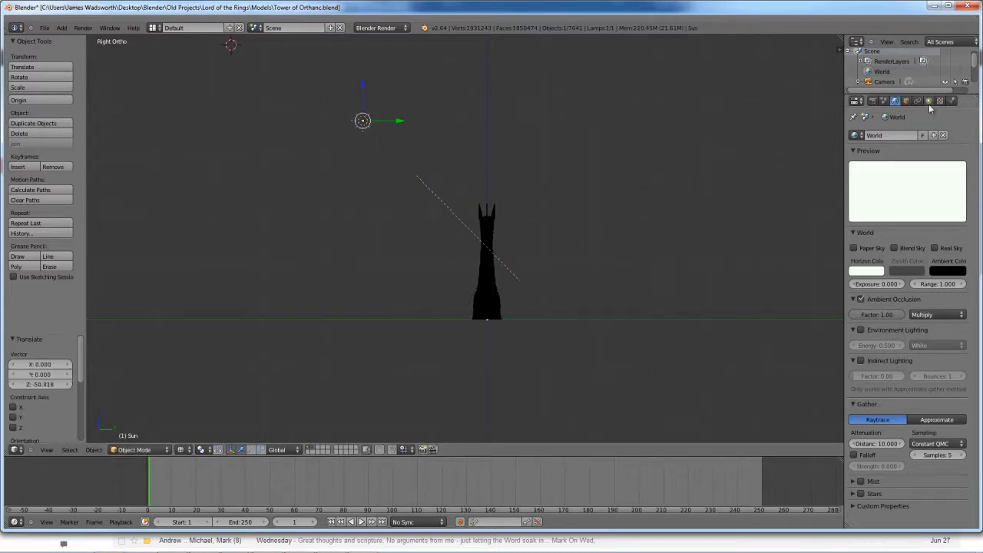
Show the render settings and render a test image of the tower with the Sun lamp.
left_click(874, 101)
middle_click_drag(570, 261, 552, 270)
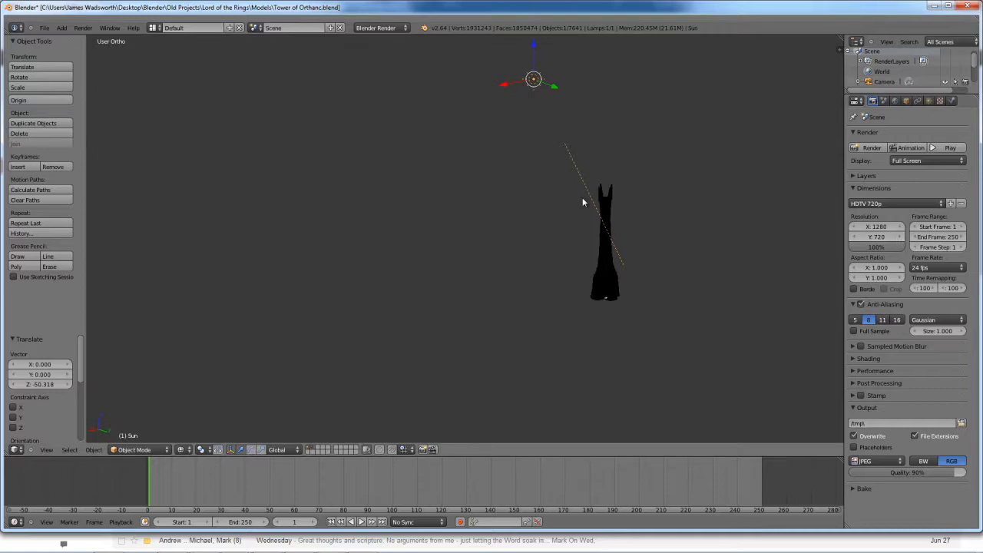
key("F12")
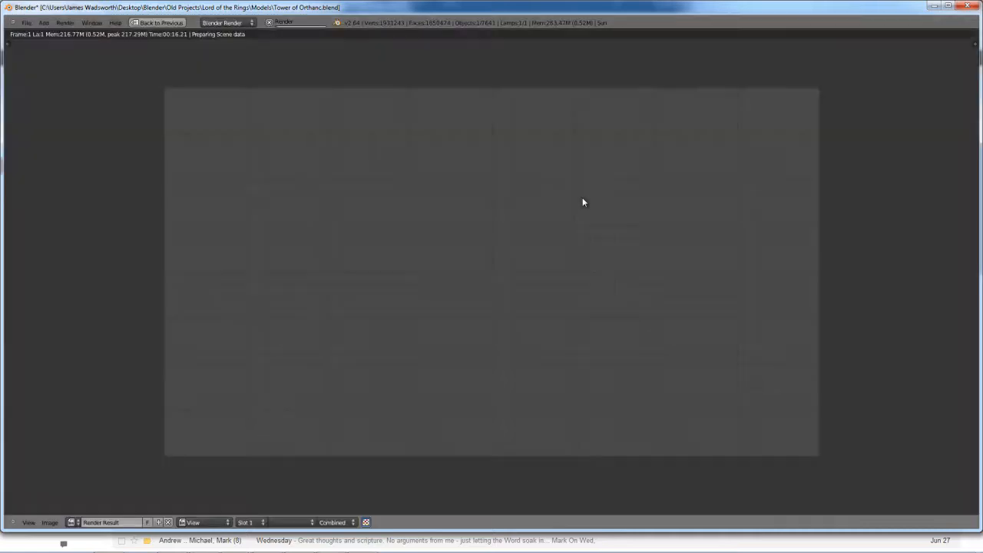
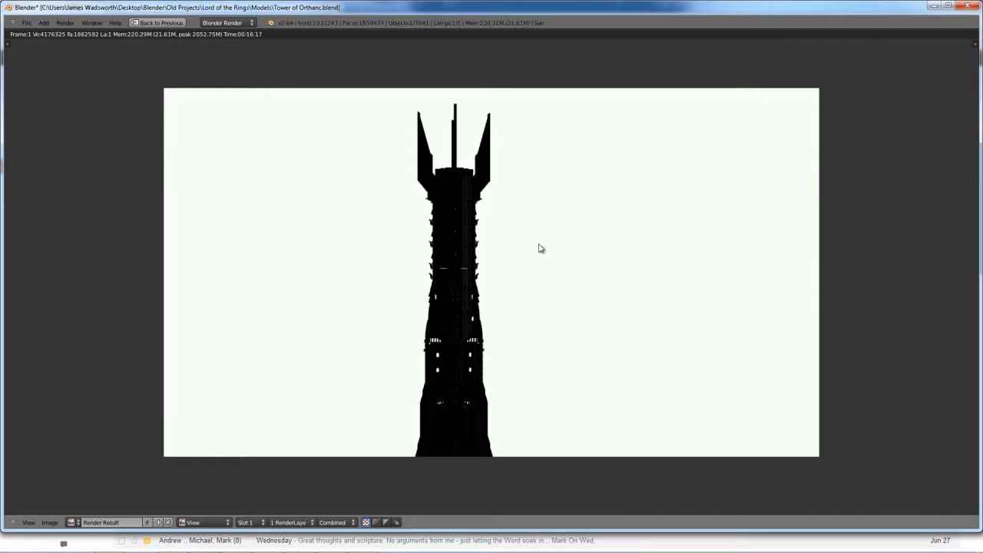
key("Escape")
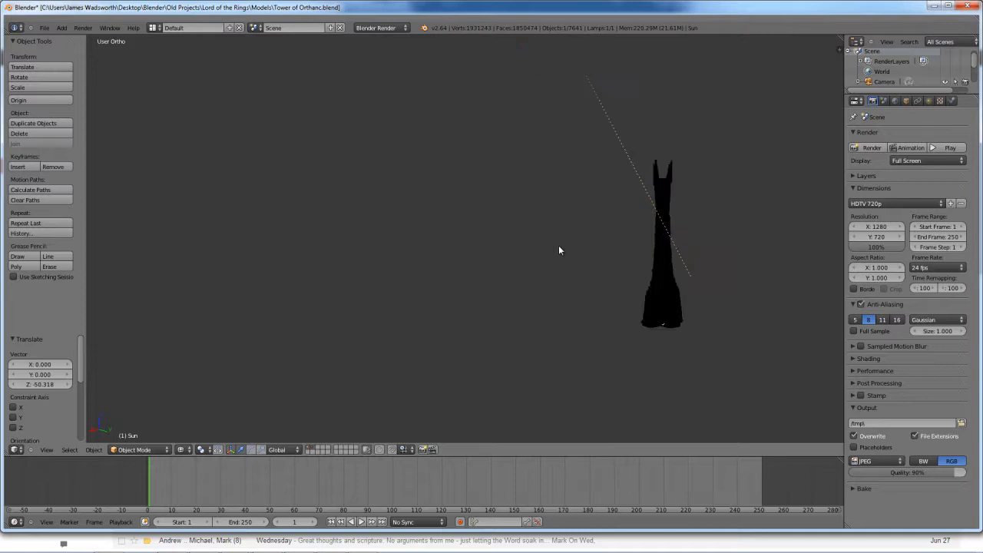
Save the scene over the existing Tower of Orthanc.blend file.
key("KP_3")
scroll(558, 273, "up", 3)
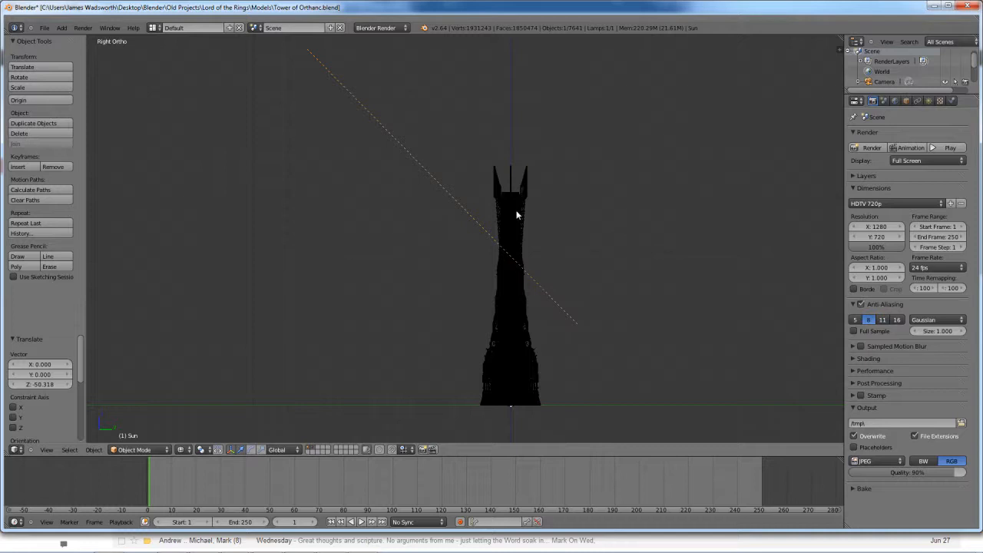
scroll(541, 234, "down", 2)
key("ctrl+s")
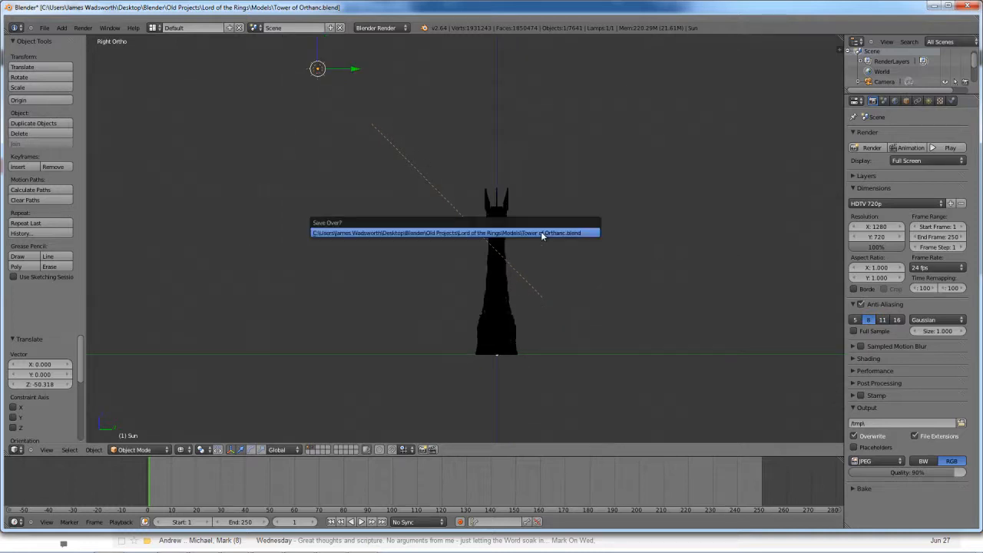
left_click(541, 238)
Select the four-stud brick 3010.DAT.012 on the tower's stepped side and frame the view on it.
middle_click_drag(491, 271, 406, 280, "shift")
scroll(422, 285, "up", 2)
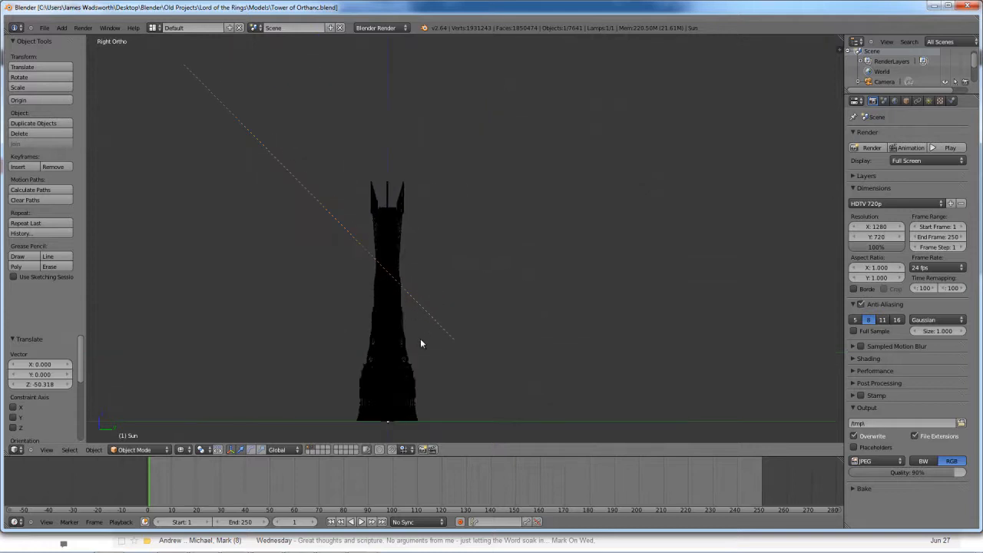
scroll(420, 338, "up", 2)
middle_click_drag(423, 215, 451, 174, "shift")
scroll(442, 222, "up", 8)
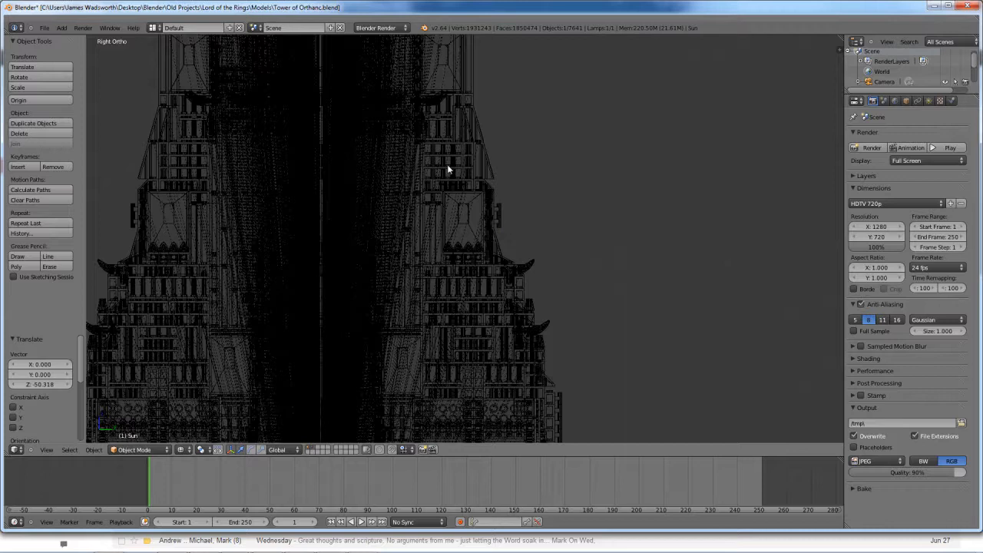
right_click(449, 169)
scroll(482, 200, "up", 1)
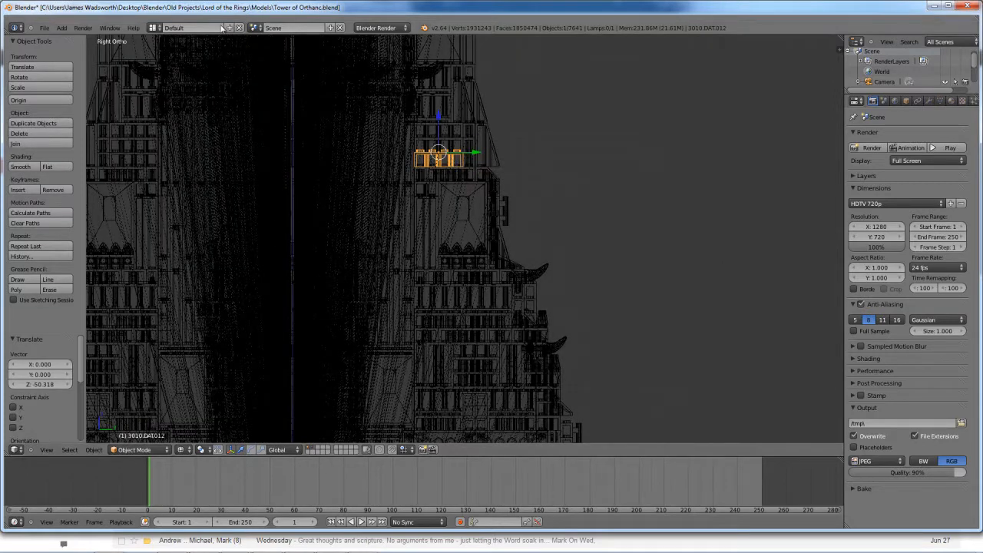
middle_click_drag(360, 125, 378, 169, "shift")
scroll(473, 246, "up", 3)
scroll(473, 246, "up", 2)
middle_click_drag(442, 155, 452, 257, "shift")
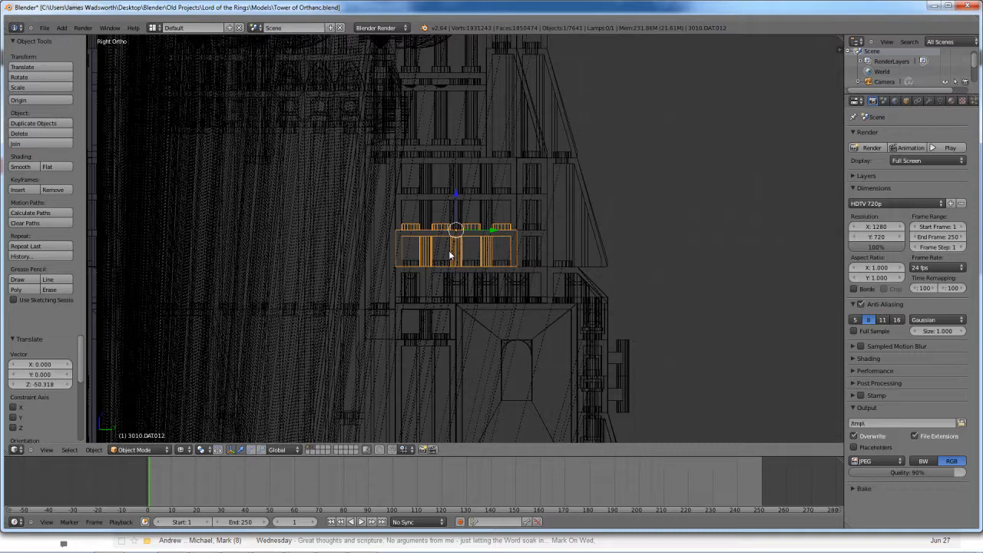
middle_click_drag(478, 254, 470, 254)
key("KP_Decimal")
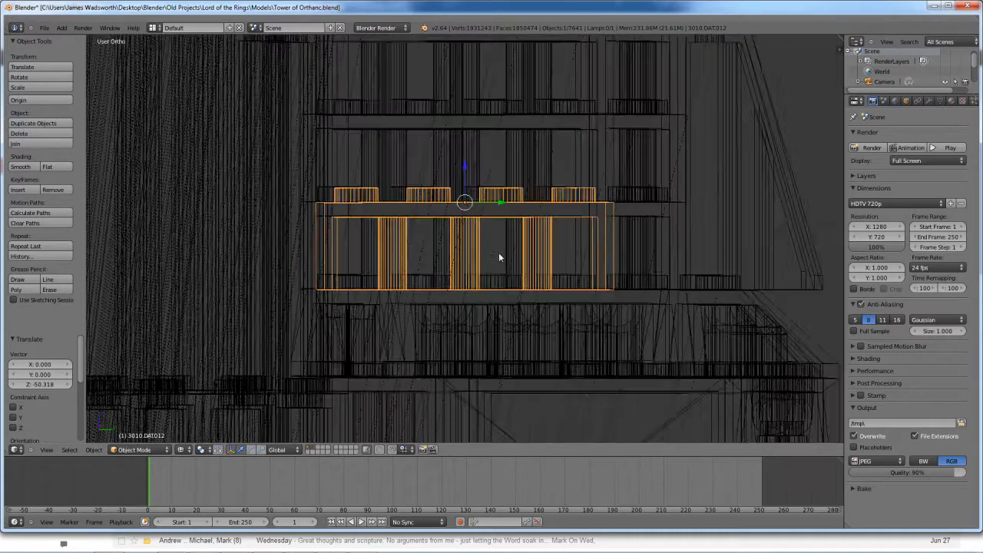
Examine the selected brick and the surrounding parts from several angles in solid and wireframe shading.
scroll(496, 257, "down", 5)
key("z")
middle_click_drag(495, 255, 307, 278)
key("z")
mouse_move(452, 270)
middle_mouse_down()
mouse_move(678, 262)
mouse_move(742, 271)
mouse_move(627, 272)
mouse_move(781, 320)
mouse_move(720, 296)
middle_mouse_up()
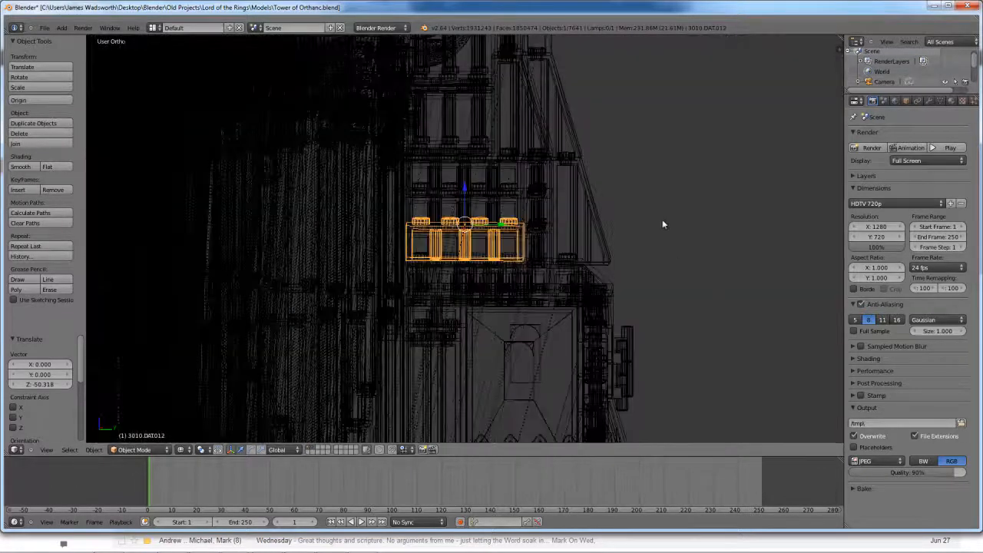
key("z")
mouse_move(622, 159)
middle_mouse_down()
mouse_move(496, 174)
mouse_move(544, 197)
mouse_move(511, 231)
mouse_move(374, 251)
mouse_move(377, 220)
mouse_move(529, 265)
mouse_move(693, 176)
mouse_move(602, 220)
middle_mouse_up()
key("z")
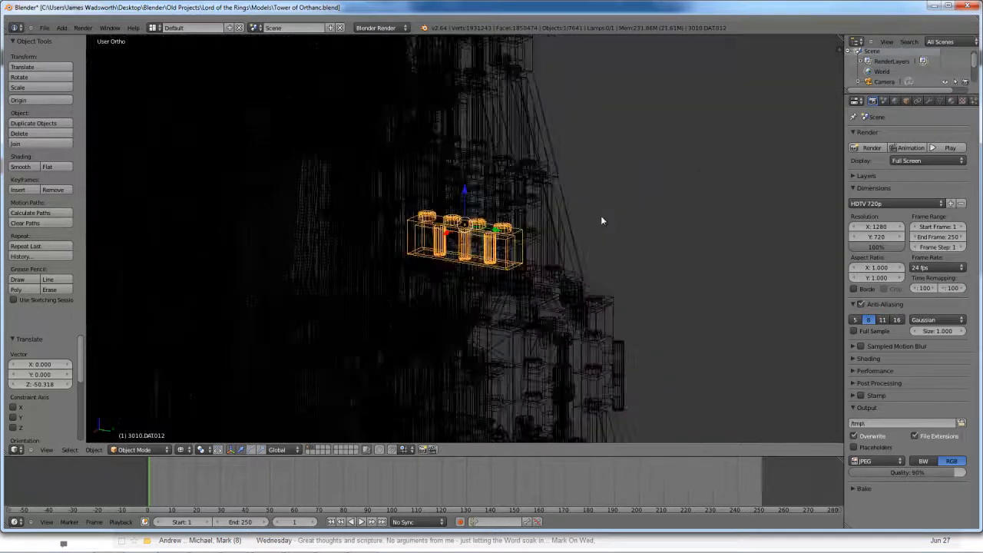
Edit brick 3010.DAT.012 in right orthographic view and select only the vertices of its studs and inner tubes.
key("KP_3")
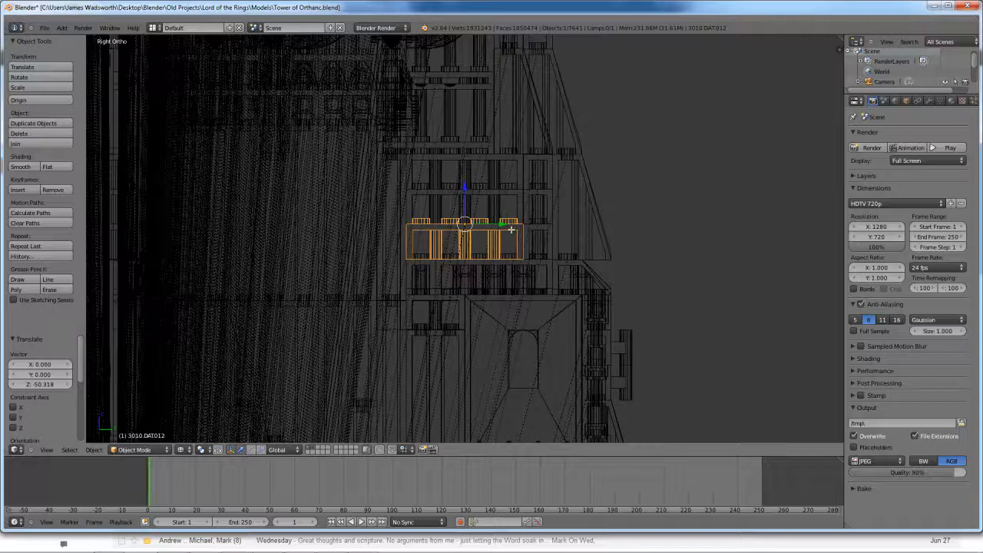
key("Tab")
scroll(511, 230, "up", 3)
key("a")
key("a")
key("b")
left_click_drag(398, 221, 545, 318)
key("b")
left_click_drag(559, 220, 366, 178)
Examine the selected studs and tubes across the whole tower in solid and wireframe shading to check that they are hidden.
scroll(644, 347, "down", 5)
mouse_move(642, 344)
middle_mouse_down()
mouse_move(570, 223)
mouse_move(511, 220)
mouse_move(540, 320)
mouse_move(481, 241)
middle_mouse_up()
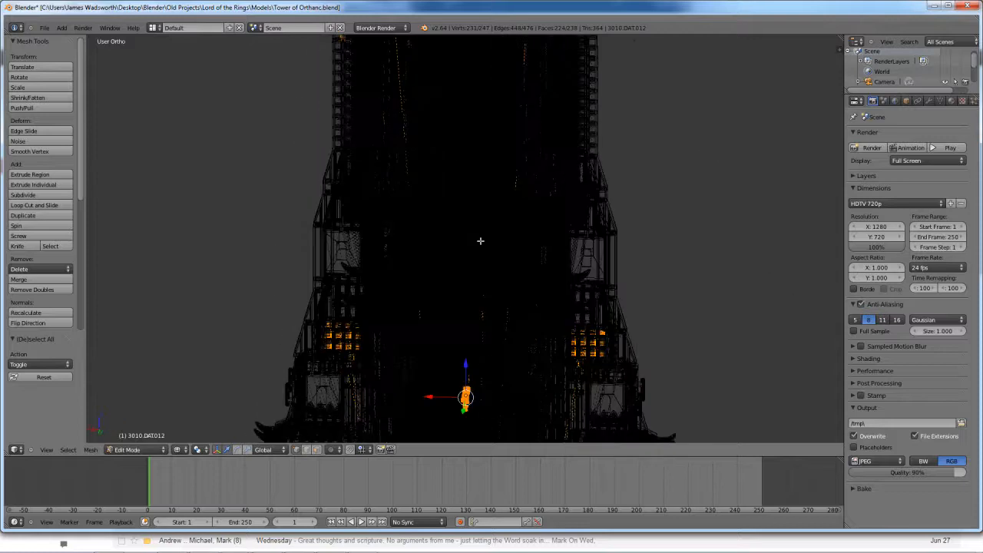
key("z")
middle_click_drag(546, 268, 496, 241)
middle_click_drag(502, 381, 478, 291)
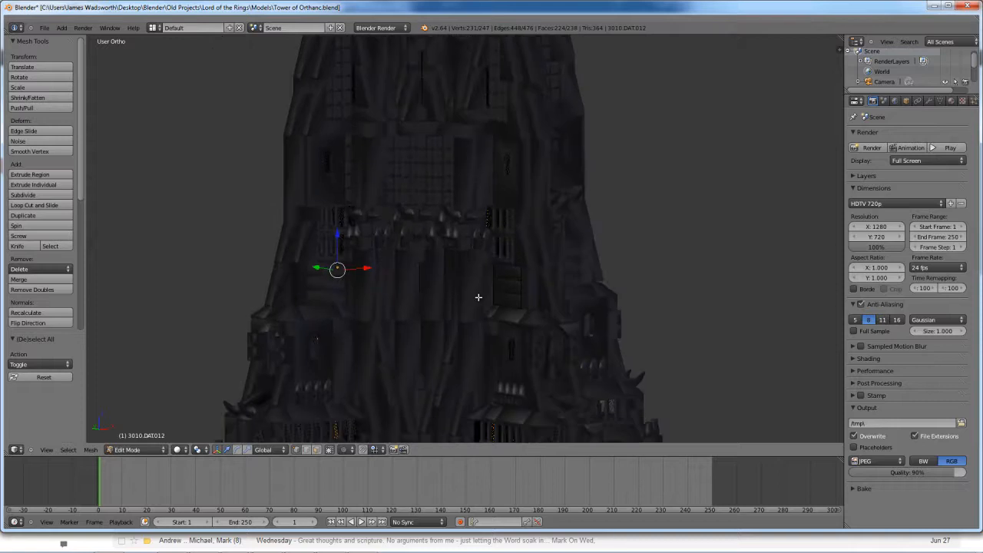
middle_click_drag(544, 296, 515, 288)
key("z")
key("KP_Decimal")
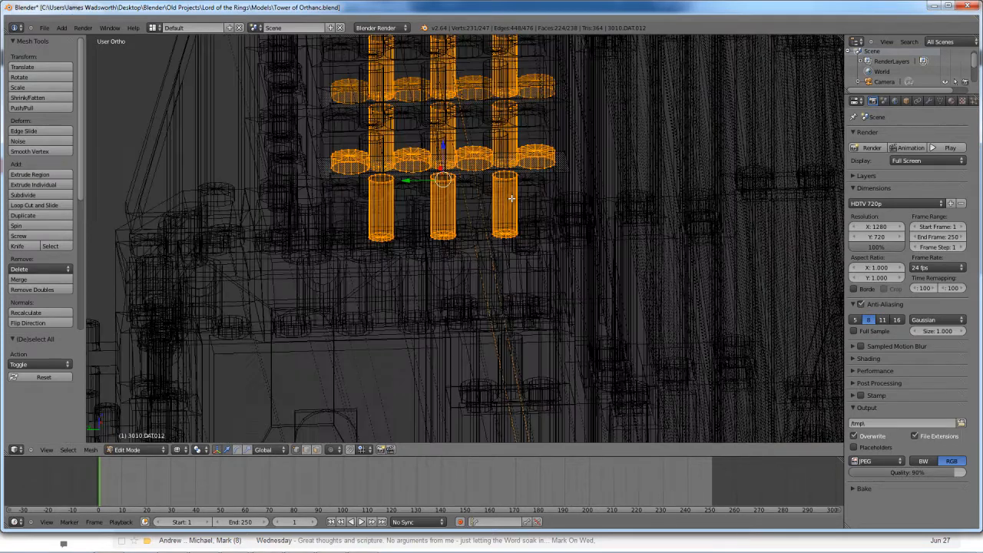
scroll(512, 233, "down", 8)
key("z")
mouse_move(514, 244)
middle_mouse_down()
mouse_move(697, 221)
mouse_move(469, 254)
mouse_move(573, 219)
mouse_move(516, 250)
middle_mouse_up()
Delete the selected stud and tube vertices and return to Object Mode.
key("x")
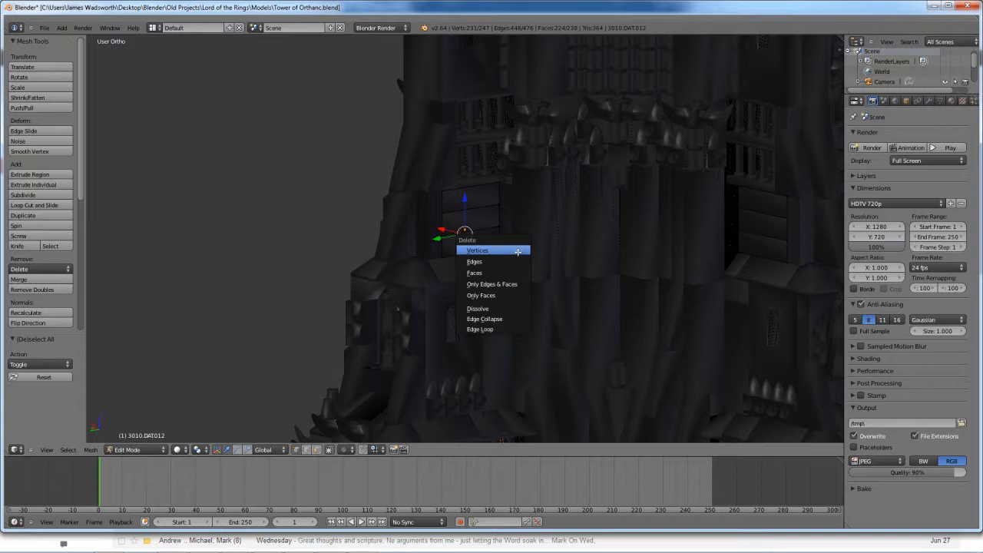
left_click(517, 252)
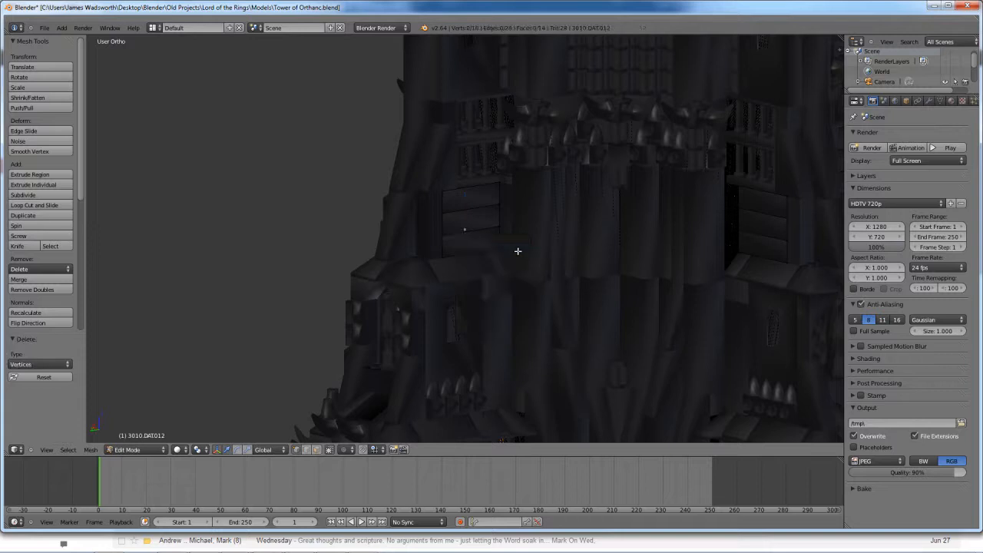
key("Tab")
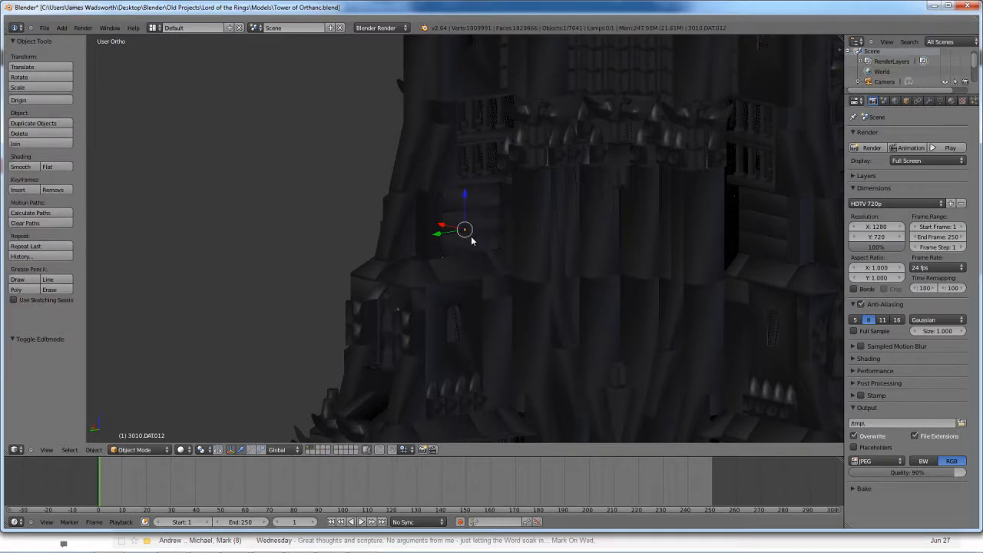
Select the four-stud brick 3010.DAT.113 in wireframe shading and open its mesh for editing in right orthographic view.
key("z")
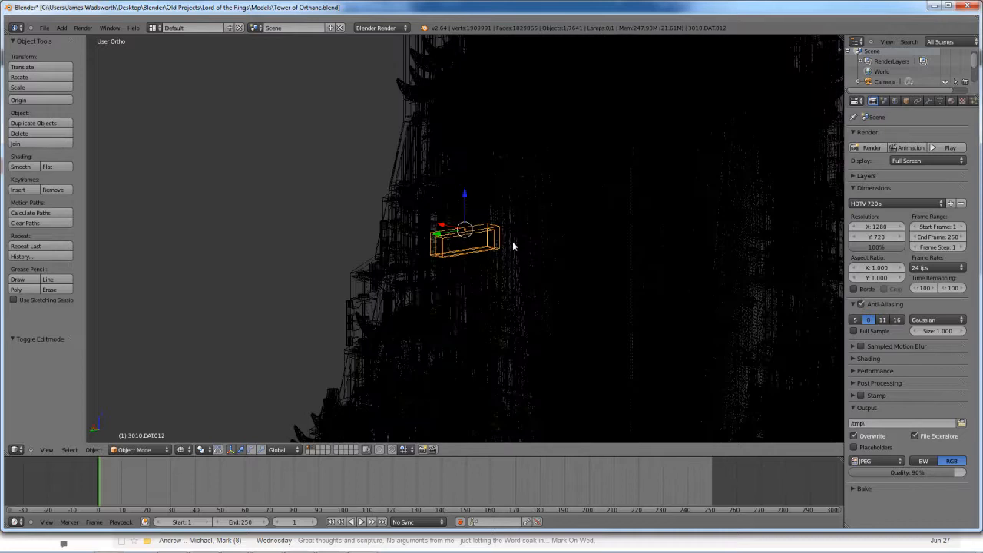
right_click(509, 238)
middle_click_drag(527, 278, 601, 275)
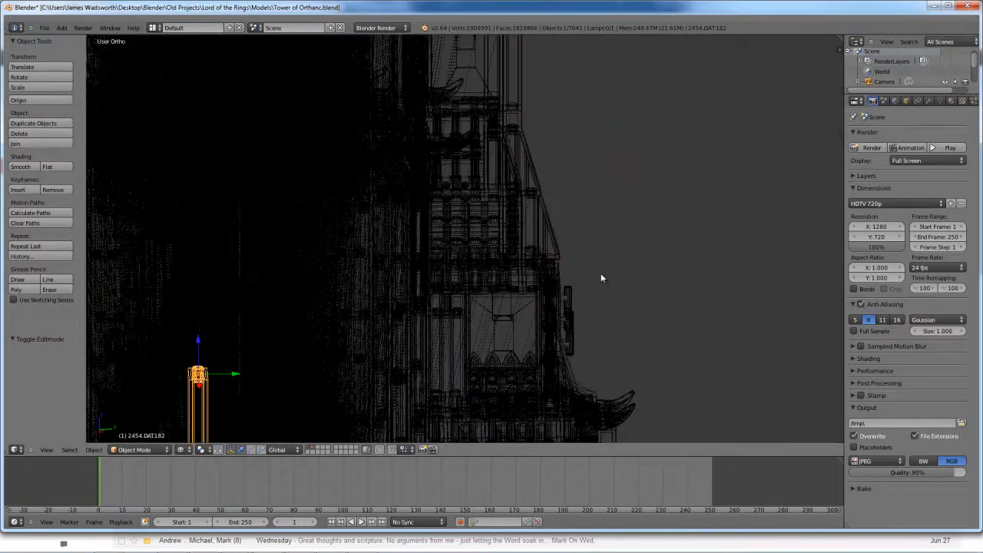
right_click(493, 230)
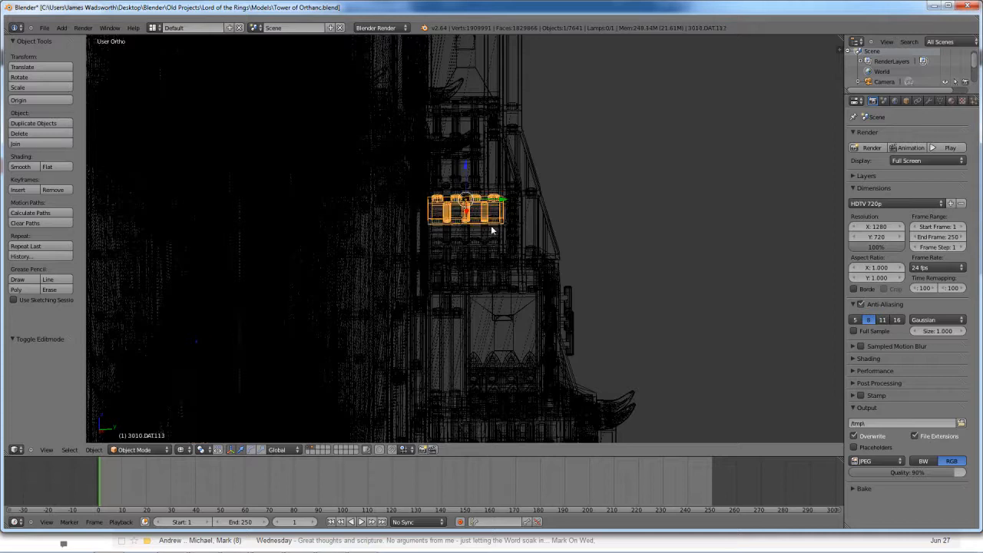
key("Tab")
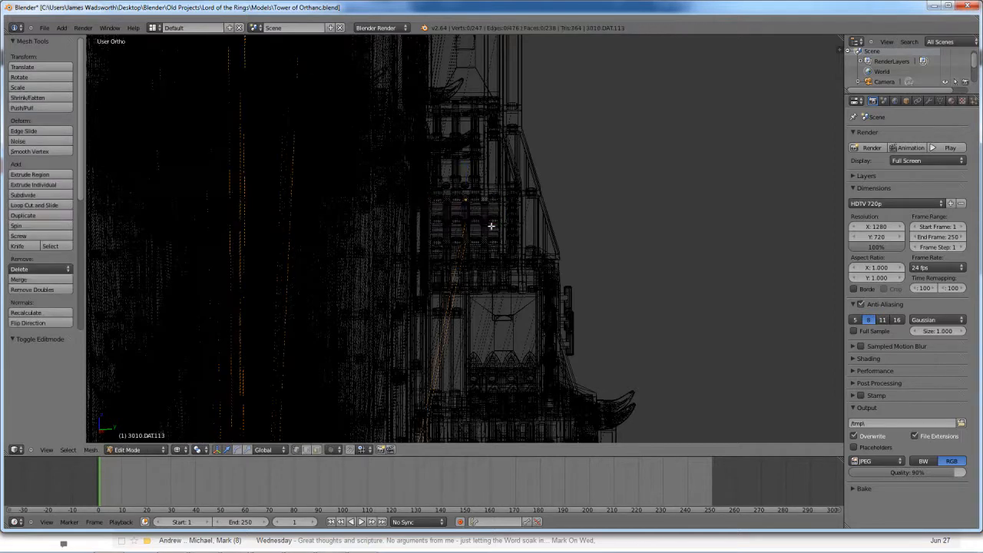
key("a")
key("KP_3")
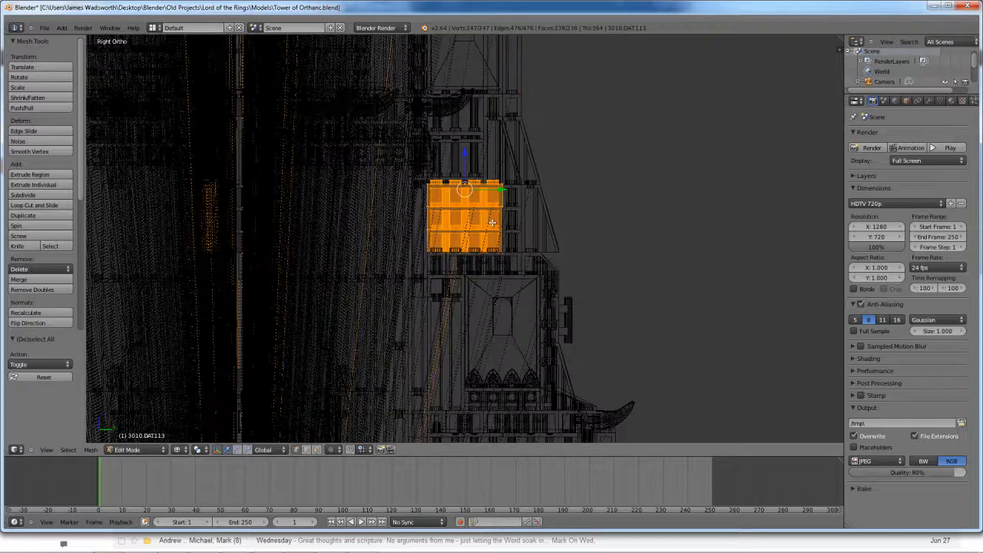
Delete the stud and inner-tube vertices of brick 3010.DAT.113, keep its outer shell, and leave Edit Mode.
scroll(518, 158, "up", 2)
key("a")
key("b")
left_click_drag(509, 148, 410, 209)
key("b")
left_click_drag(403, 144, 527, 131)
middle_click_drag(526, 131, 499, 177)
key("z")
mouse_move(549, 229)
middle_mouse_down()
mouse_move(436, 220)
mouse_move(552, 233)
middle_mouse_up()
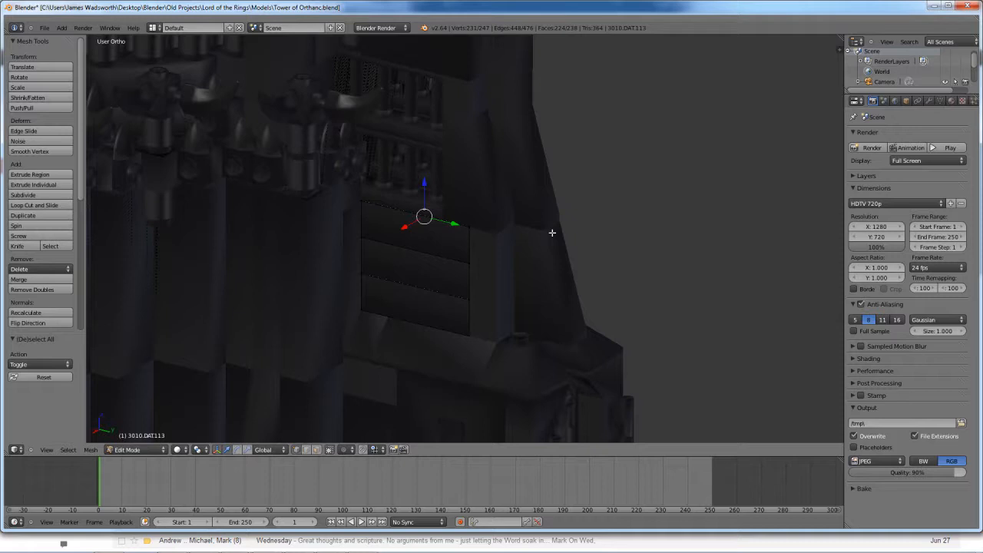
mouse_move(552, 233)
middle_mouse_down()
mouse_move(512, 250)
mouse_move(472, 237)
mouse_move(473, 254)
mouse_move(584, 216)
middle_mouse_up()
key("z")
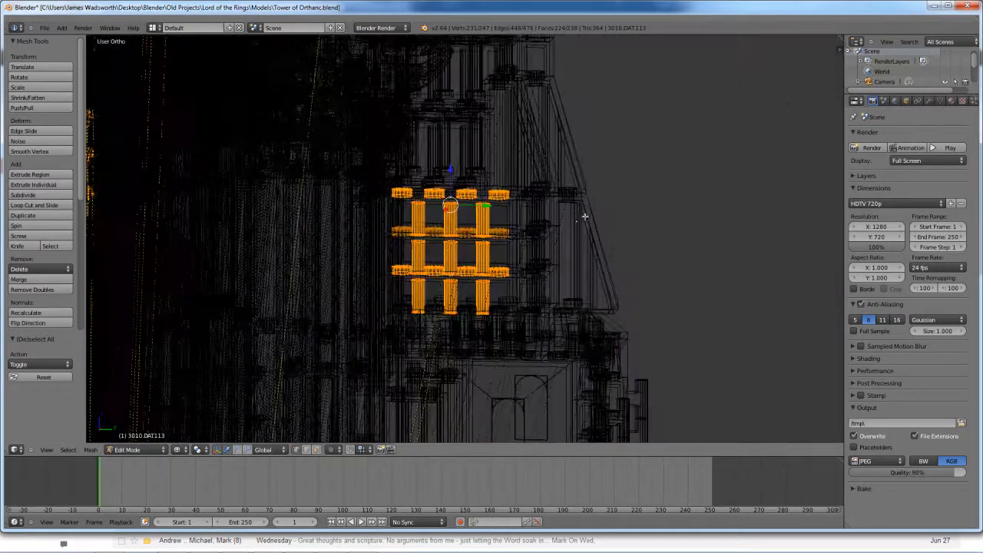
key("x")
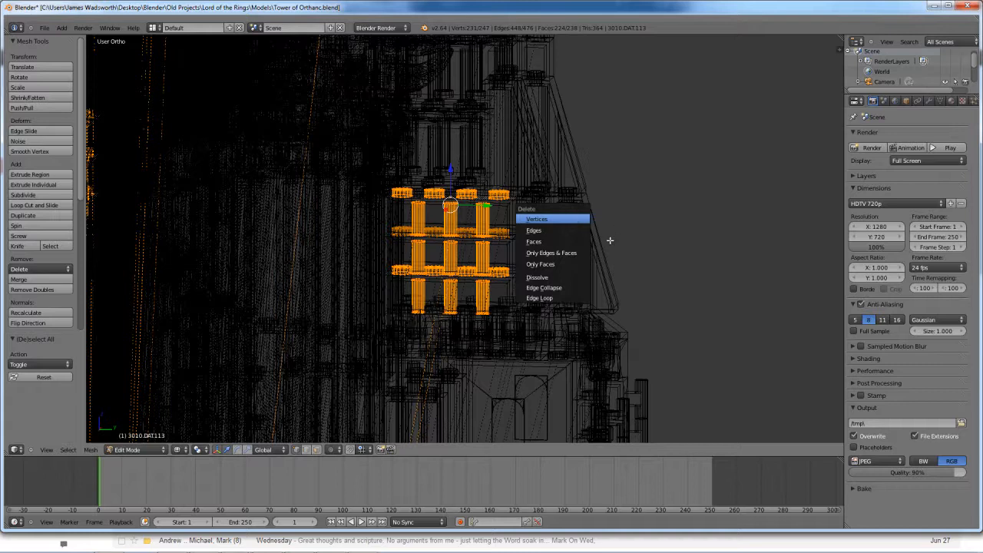
key("Return")
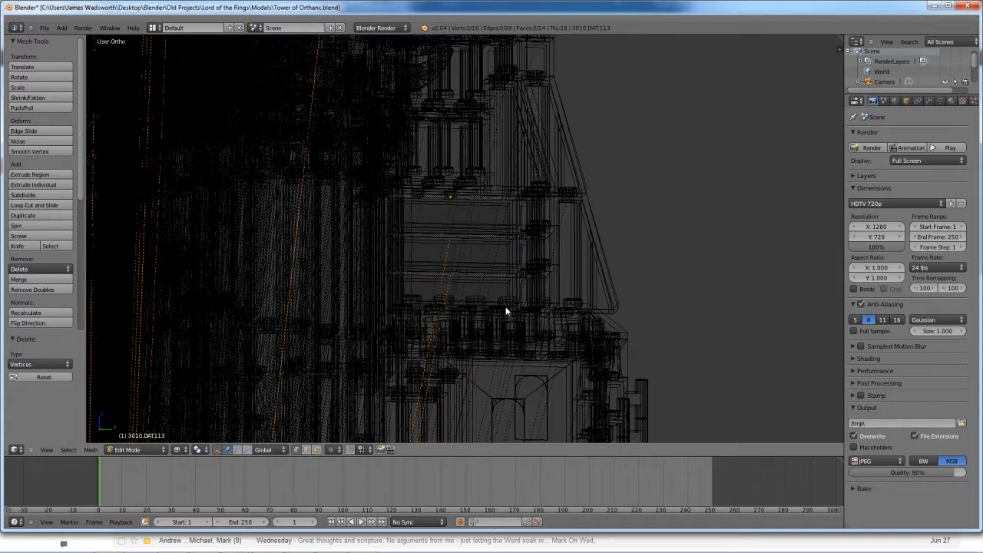
key("Tab")
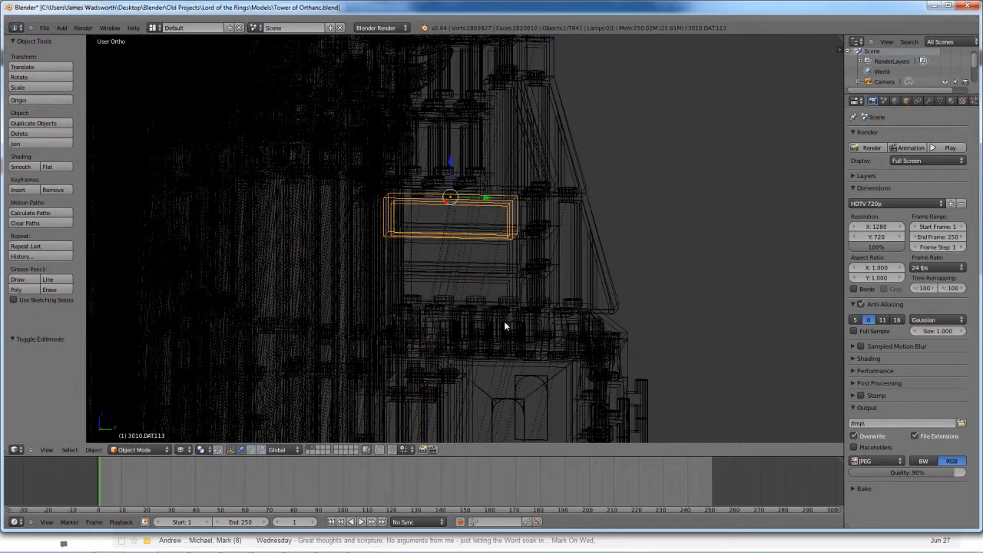
Edit the slope brick 3037.DAT.054 below the stacked bricks and select only the vertices of its studs and inner tubes.
right_click(506, 316)
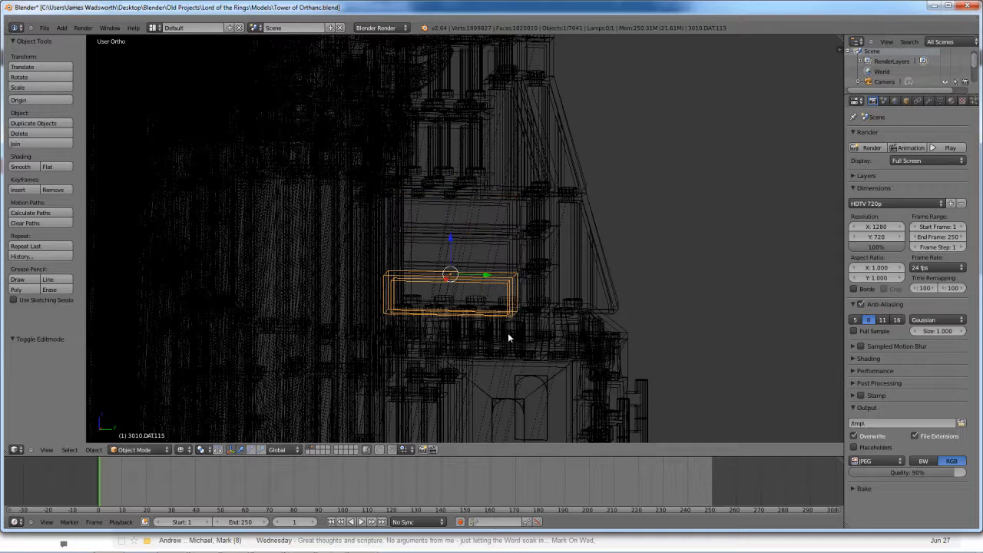
right_click(507, 332)
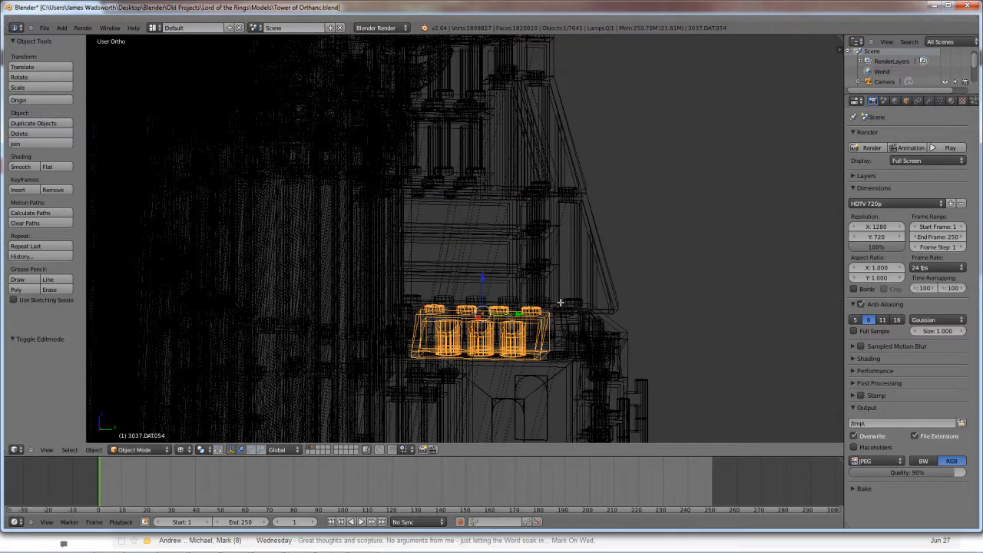
key("Tab")
key("a")
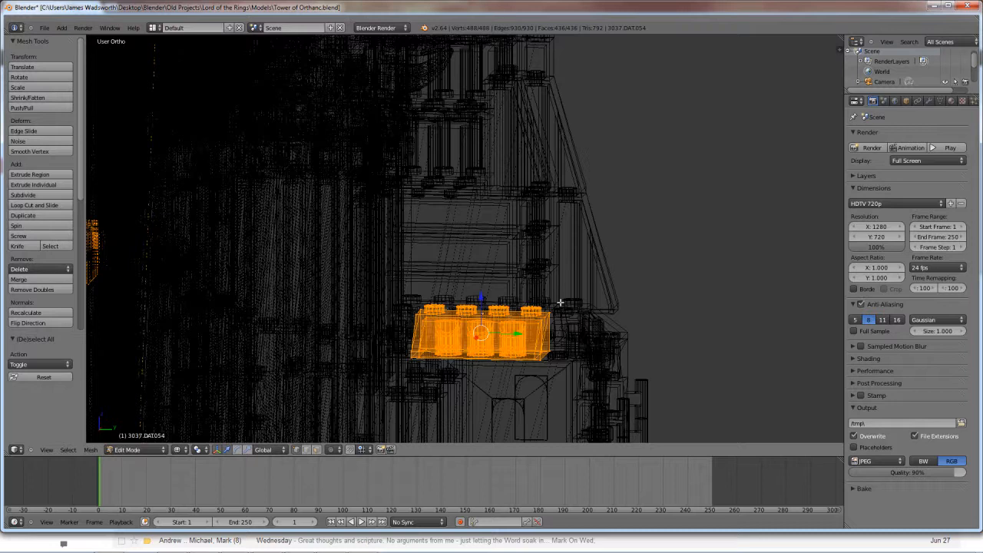
key("KP_3")
scroll(565, 316, "up", 1)
key("a")
key("b")
left_click_drag(561, 321, 437, 396)
key("b")
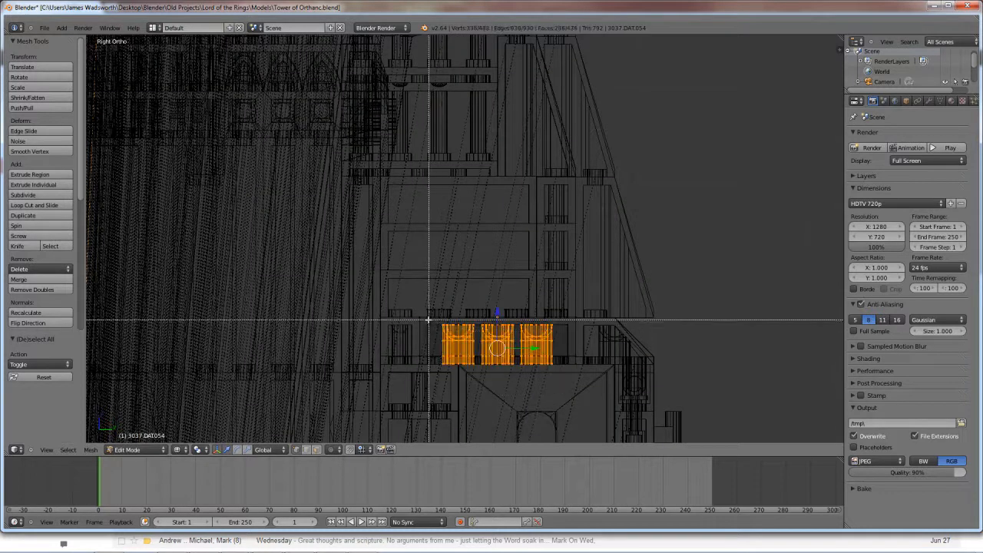
left_click_drag(426, 317, 570, 249)
Examine the slope brick's selected parts around the tower in solid and wireframe shading to judge whether any are exposed.
mouse_move(502, 254)
middle_mouse_down()
mouse_move(461, 254)
mouse_move(513, 264)
mouse_move(388, 259)
middle_mouse_up()
scroll(513, 264, "down", 5)
key("z")
middle_click_drag(459, 266, 401, 268)
key("z")
mouse_move(490, 267)
middle_mouse_down()
mouse_move(617, 281)
mouse_move(557, 176)
mouse_move(516, 15)
middle_mouse_up()
key("z")
mouse_move(544, 233)
middle_mouse_down()
mouse_move(527, 224)
mouse_move(557, 171)
mouse_move(414, 239)
mouse_move(407, 230)
mouse_move(492, 329)
mouse_move(497, 294)
mouse_move(514, 282)
mouse_move(586, 290)
mouse_move(594, 325)
mouse_move(621, 310)
mouse_move(557, 260)
middle_mouse_up()
key("z")
key("z")
key("z")
key("z")
middle_click_drag(494, 137, 506, 303, "shift")
mouse_move(503, 188)
middle_mouse_down("shift")
mouse_move(511, 452)
mouse_move(521, 298)
middle_mouse_up("shift")
Delete the slope brick's selected stud and tube vertices and return to Object Mode.
key("x")
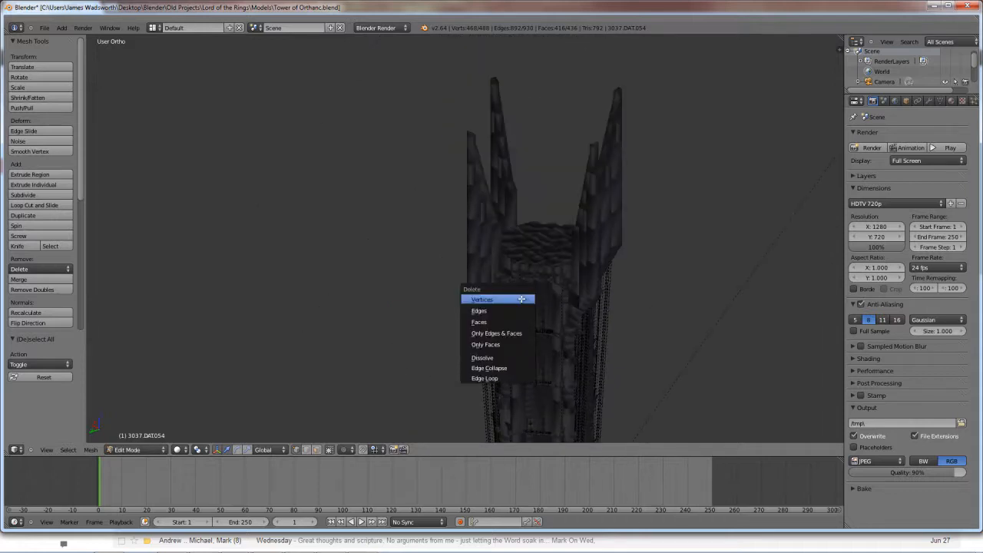
key("Return")
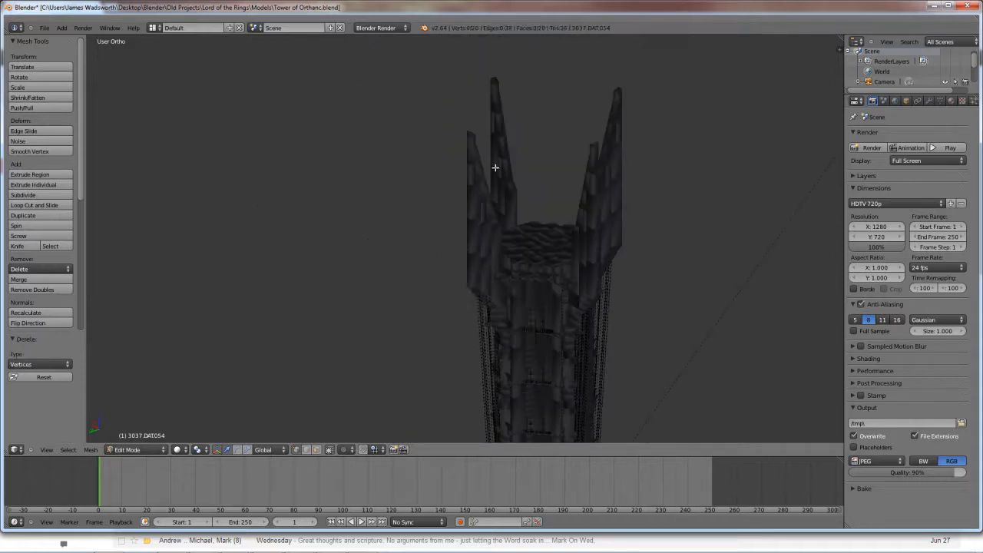
key("Tab")
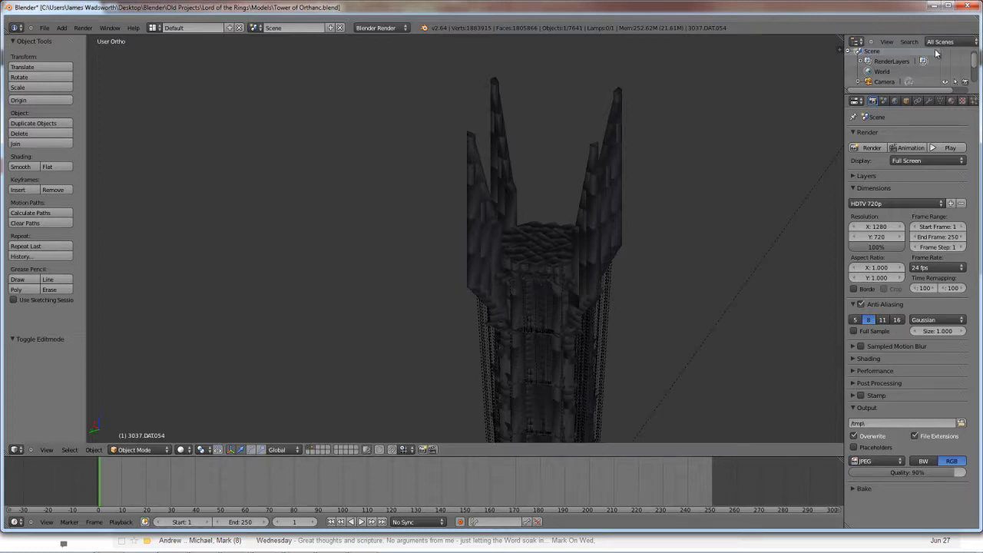
Maximize the window, select the long thin part 4162.DAT.069 on the upper shaft, and examine it from several angles in wireframe.
key("F12")
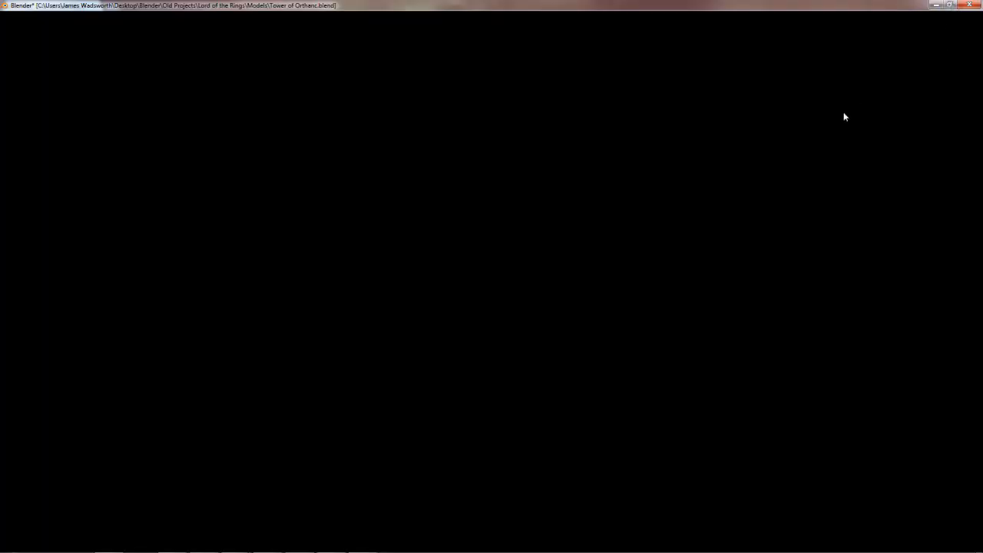
key("Escape")
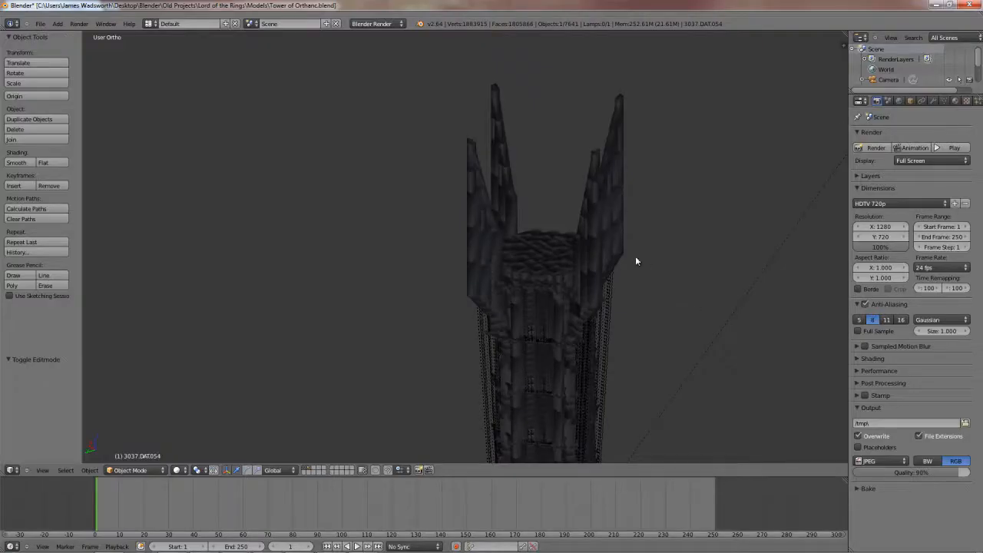
middle_click_drag(616, 268, 584, 252)
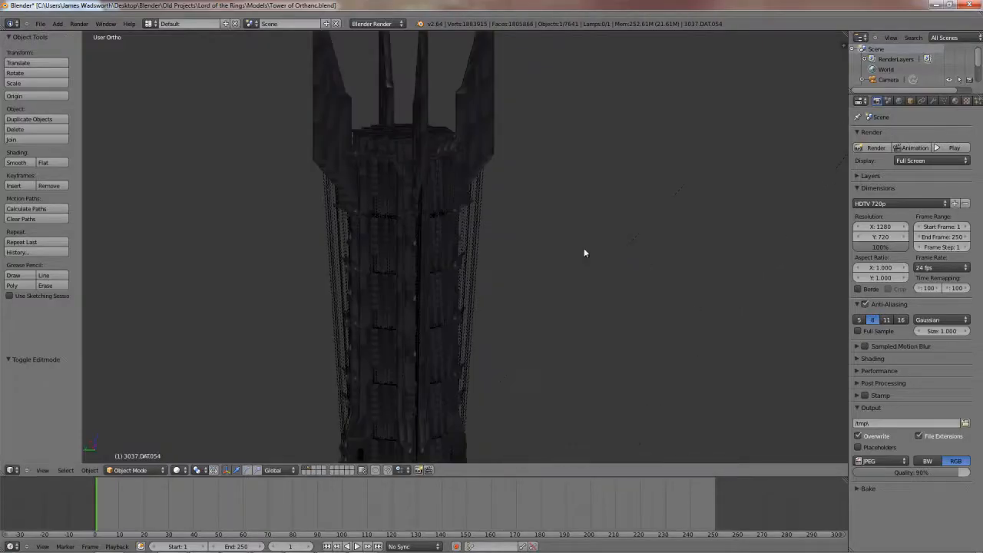
right_click(443, 284)
scroll(442, 279, "up", 4)
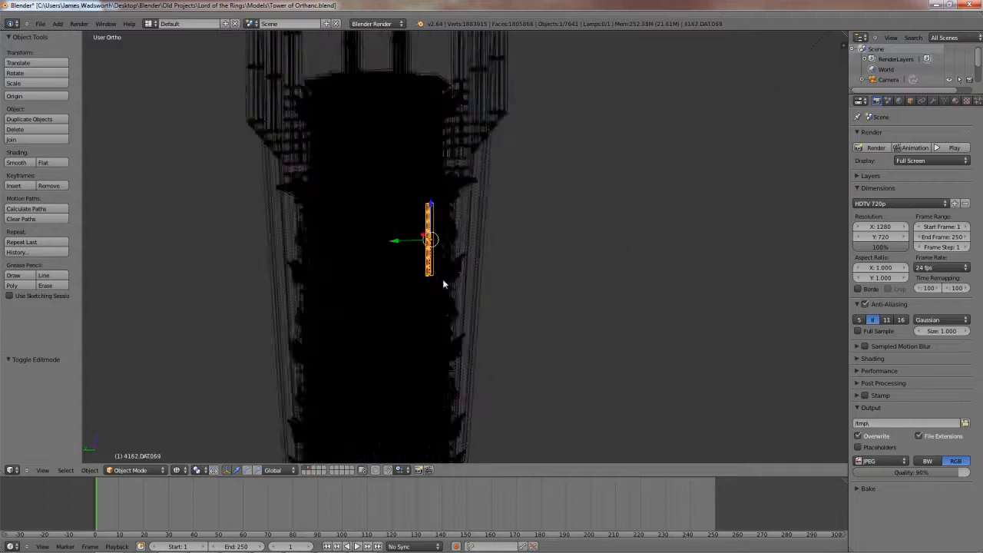
scroll(428, 212, "up", 1)
middle_click_drag(420, 194, 434, 196)
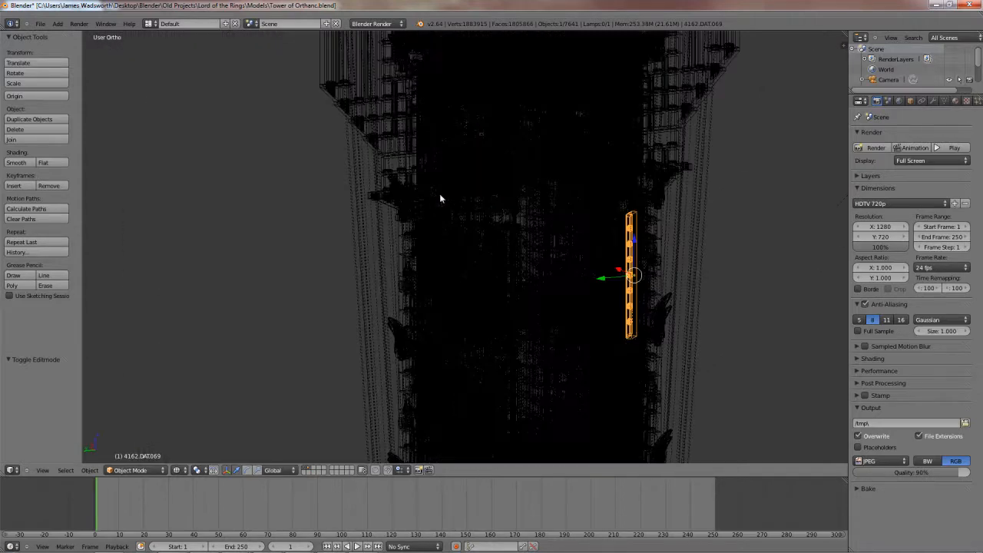
middle_click_drag(502, 205, 660, 218)
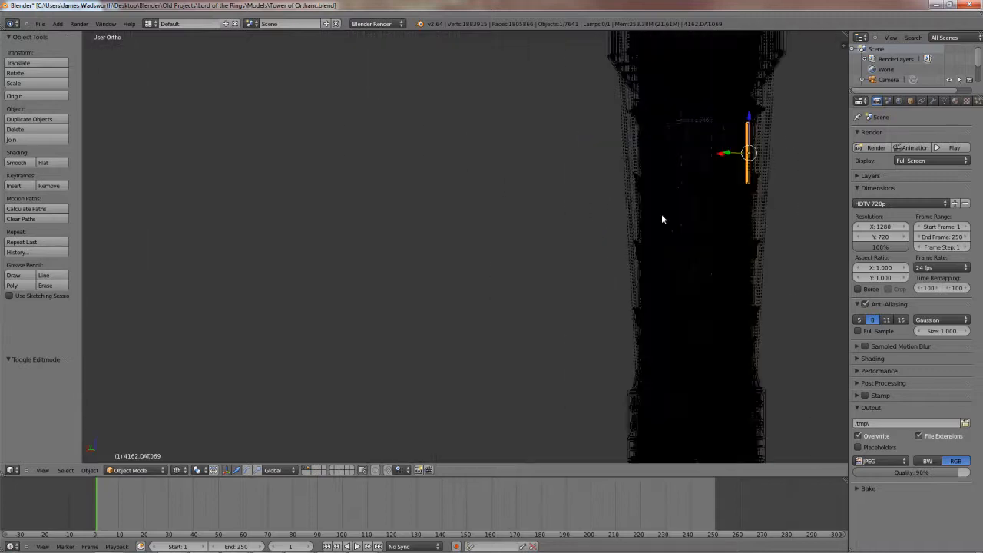
middle_click_drag(577, 210, 433, 270)
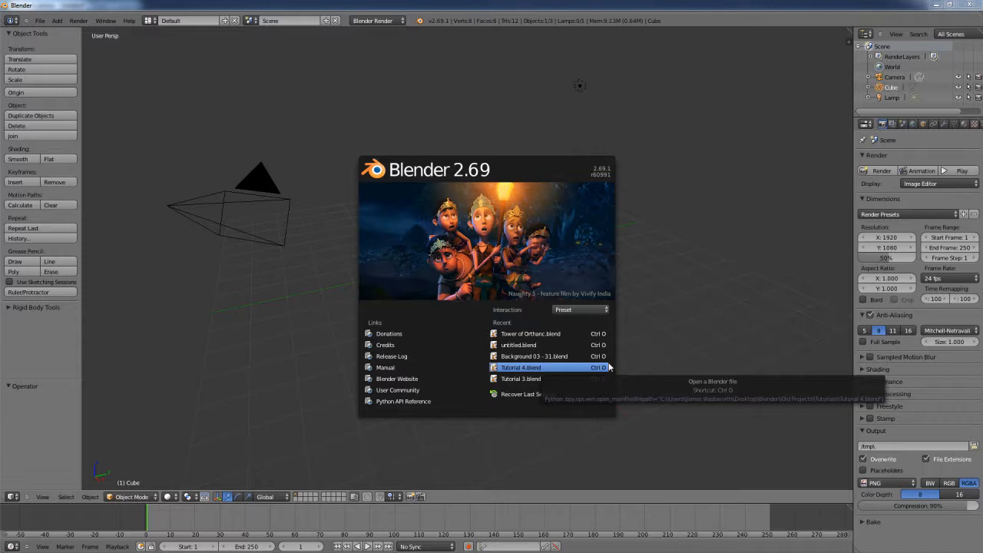
Open the recent file Tower of Orthanc.blend in Blender 2.69 and show the tower in front orthographic view.
left_click(551, 334)
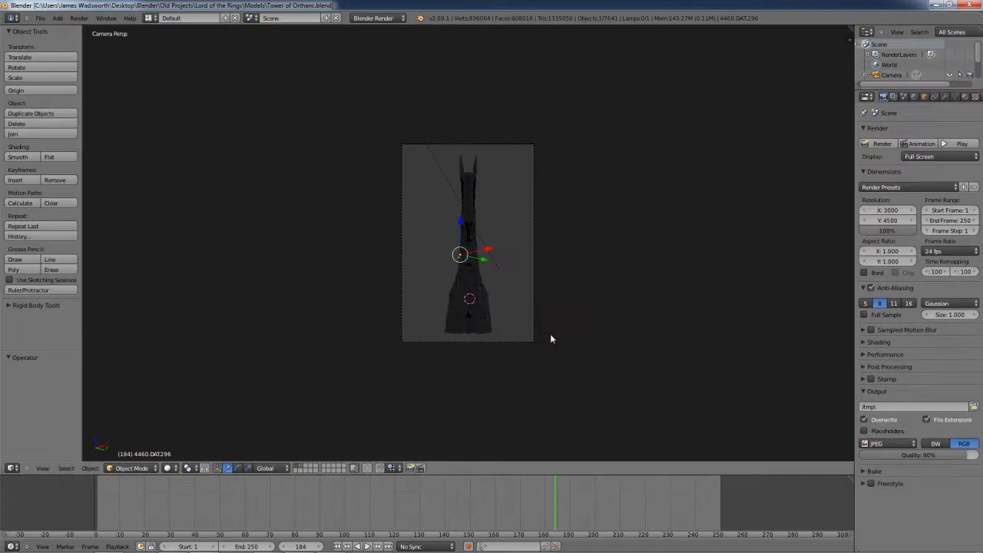
scroll(430, 278, "up", 5)
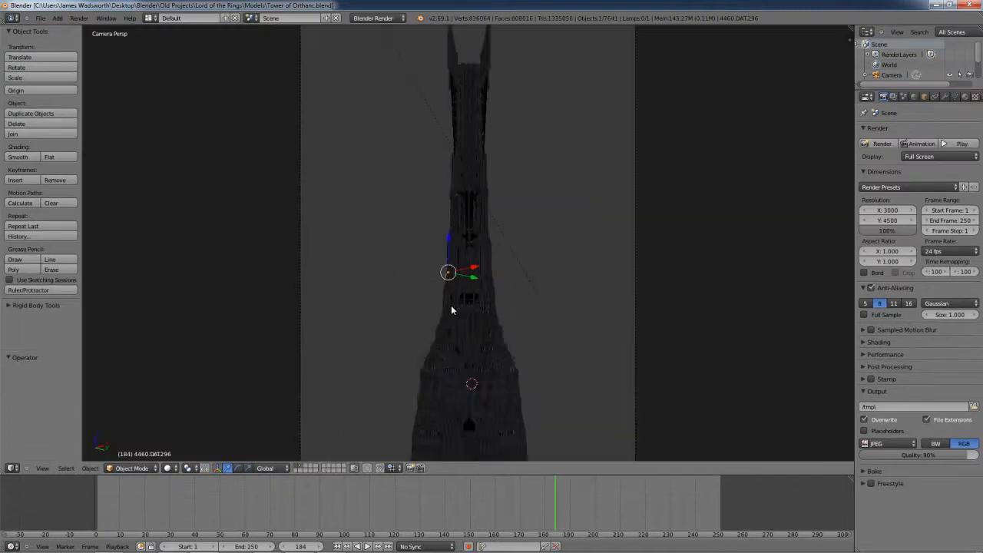
key("KP_5")
key("KP_1")
Select the studless brick 3001.DAT.027 on the tower in wireframe shading to inspect its reduced geometry.
scroll(451, 309, "up", 4)
key("z")
middle_click_drag(326, 276, 774, 321, "shift")
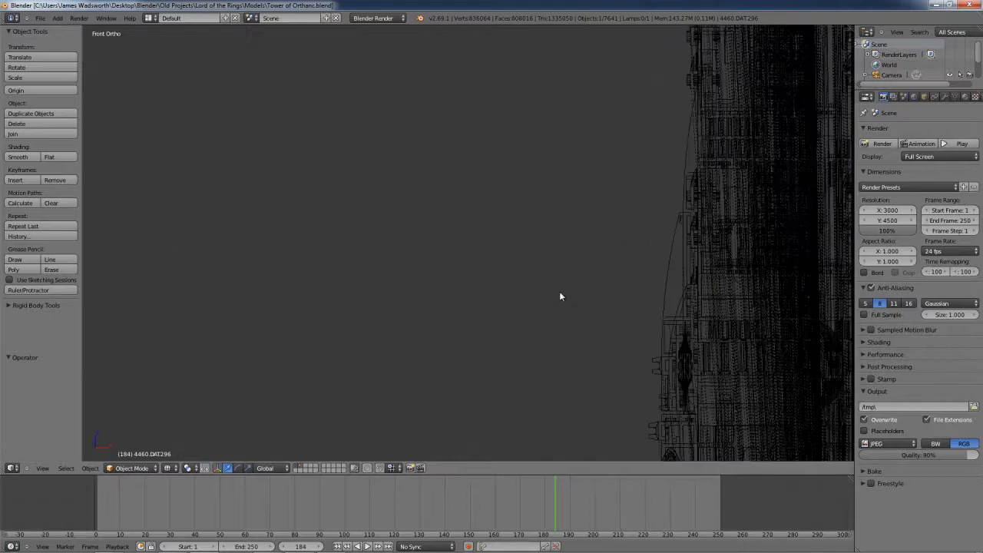
middle_click_drag(550, 300, 240, 248, "shift")
right_click(330, 212)
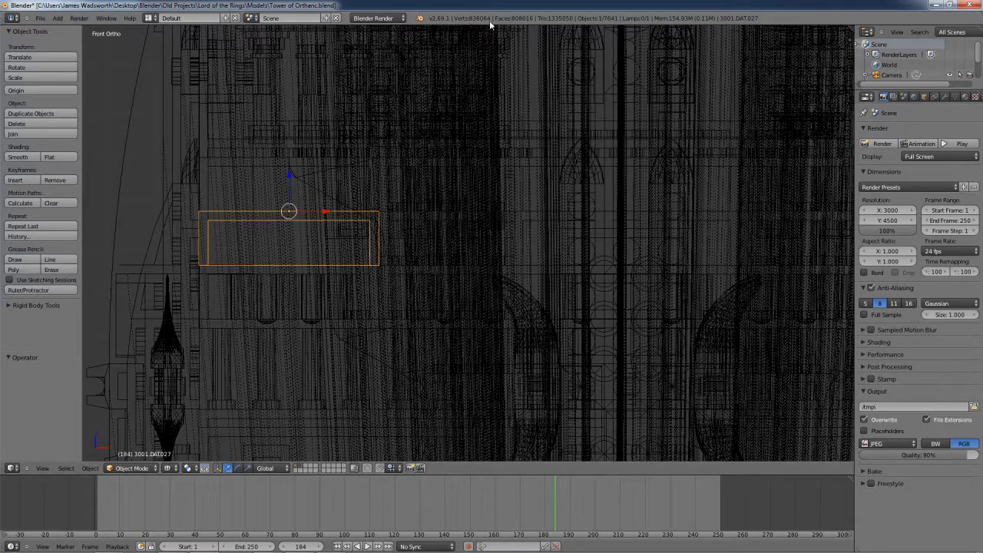
Switch to the camera view of the whole tower and render the current frame as a still image.
scroll(464, 239, "down", 9)
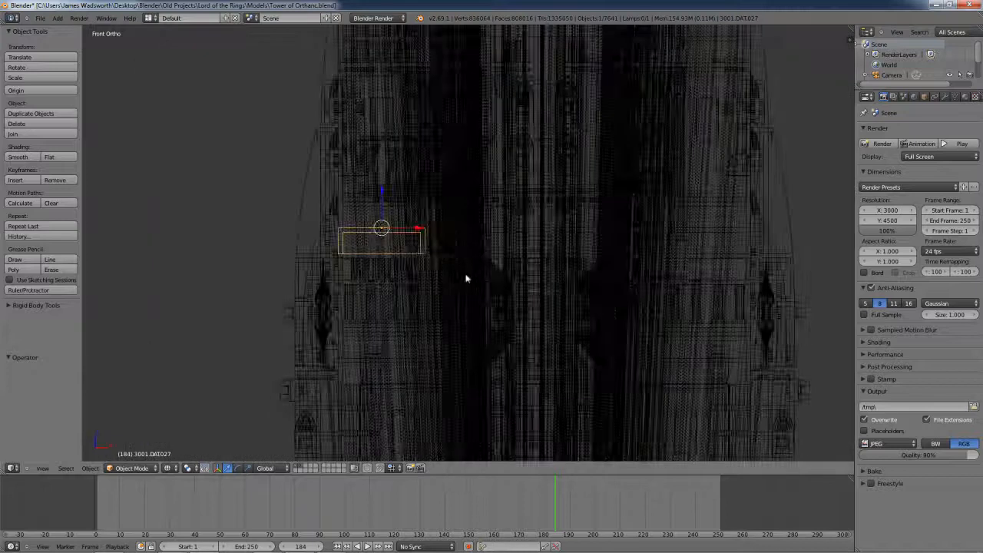
middle_click_drag(614, 179, 527, 248)
key("KP_0")
scroll(525, 252, "down", 3)
scroll(523, 277, "up", 4)
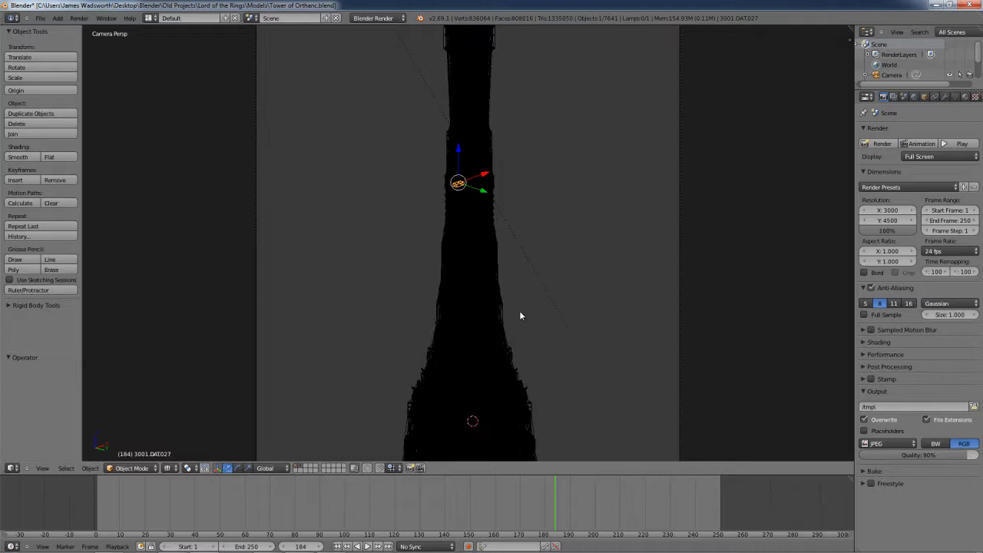
scroll(521, 285, "up", 2)
scroll(515, 318, "down", 3)
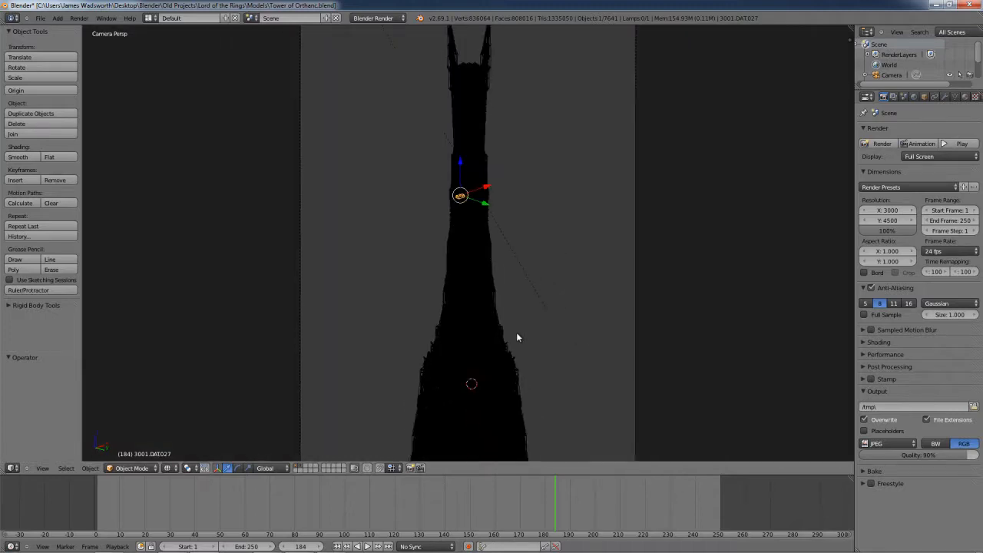
key("F12")
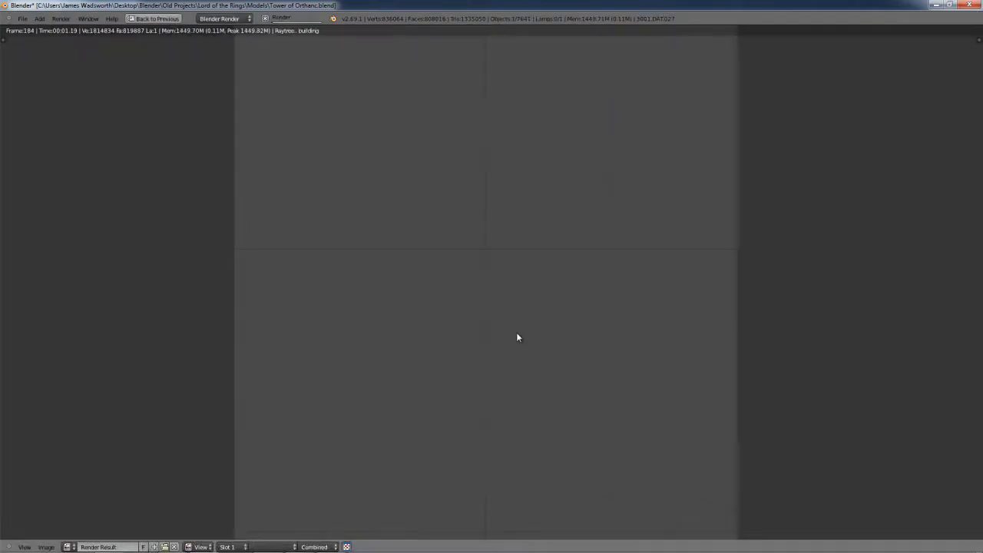
scroll(516, 337, "down", 3)
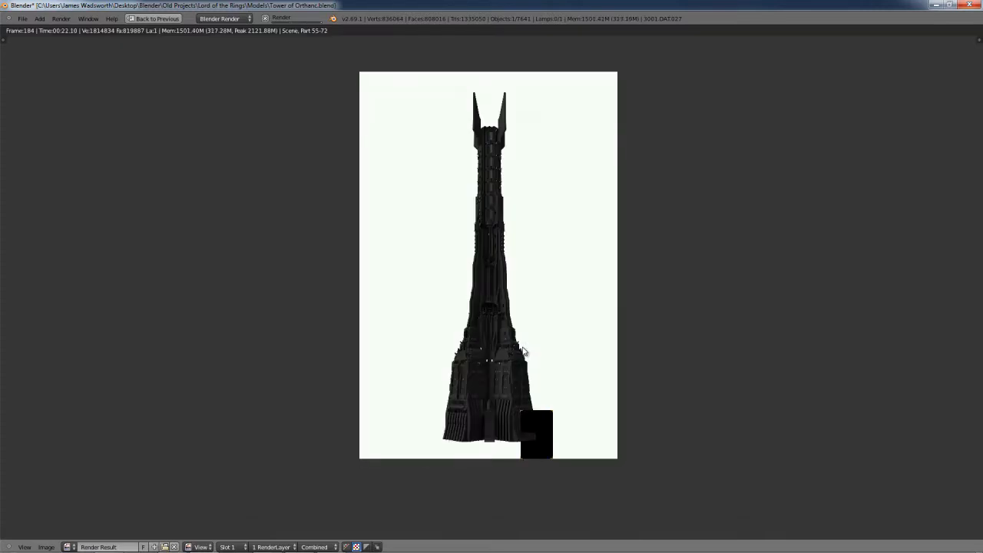
Examine the rendered tower close up, from its upper shaft down to the ribbed base and entrance staircase.
scroll(523, 363, "up", 4)
scroll(524, 364, "up", 6)
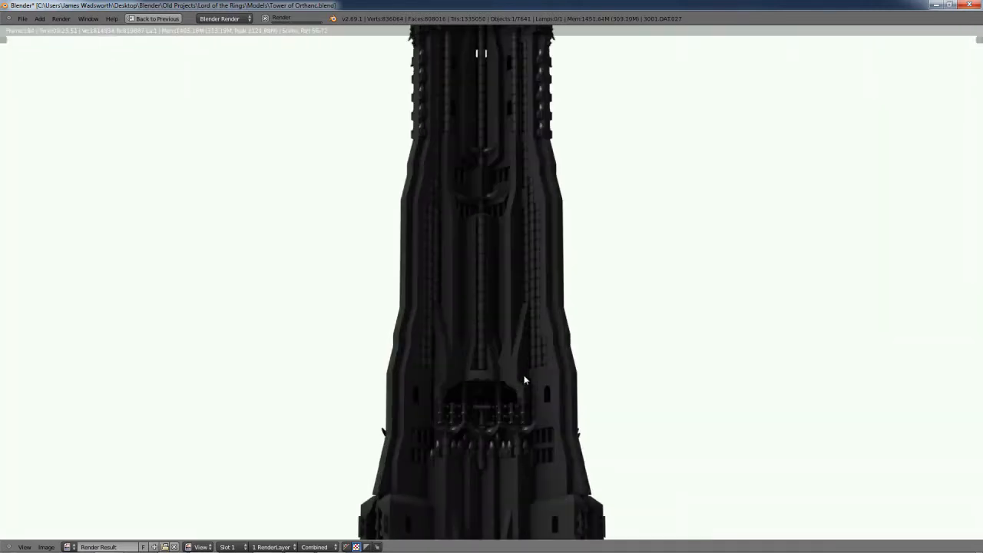
middle_click_drag(507, 107, 508, 536)
left_click_drag(508, 537, 502, 551)
middle_click_drag(518, 138, 501, 522)
middle_click_drag(500, 275, 501, 391)
middle_click_drag(520, 203, 515, 77)
mouse_move(521, 457)
middle_mouse_down()
mouse_move(515, 366)
mouse_move(464, 131)
middle_mouse_up()
middle_click_drag(499, 419, 444, 155)
middle_click_drag(453, 430, 527, 220)
middle_click_drag(508, 431, 489, 273)
mouse_move(498, 507)
middle_mouse_down()
mouse_move(464, 130)
mouse_move(466, 325)
mouse_move(475, 236)
middle_mouse_up()
middle_click_drag(472, 460, 469, 287)
mouse_move(462, 405)
middle_mouse_down()
mouse_move(448, 255)
mouse_move(450, 376)
mouse_move(447, 183)
middle_mouse_up()
middle_click_drag(387, 456, 410, 198)
scroll(413, 376, "up", 1)
middle_click_drag(413, 373, 419, 499)
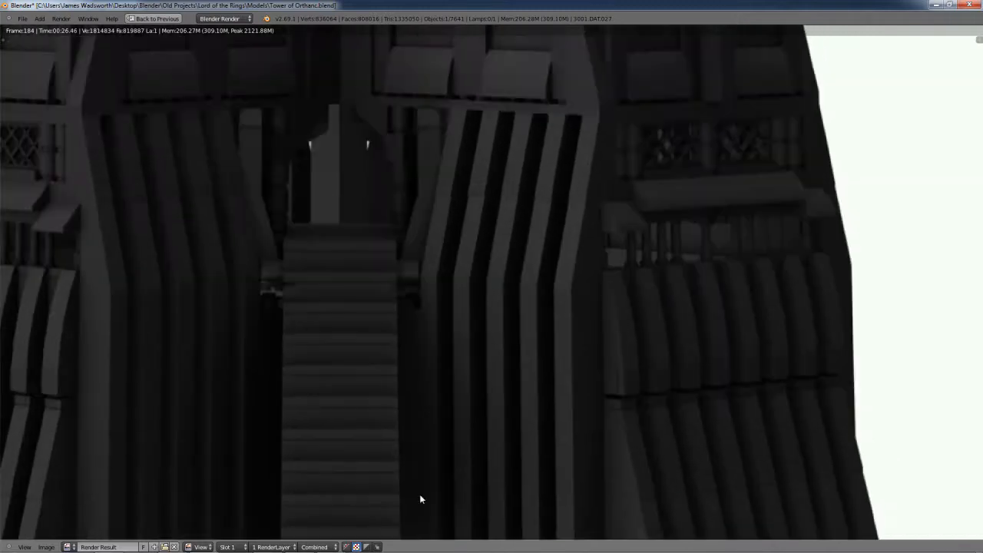
Inspect the render's horned balcony midway up the tower, then its lower tiers and full base at a wider zoom.
scroll(420, 499, "down", 1)
scroll(423, 456, "down", 2)
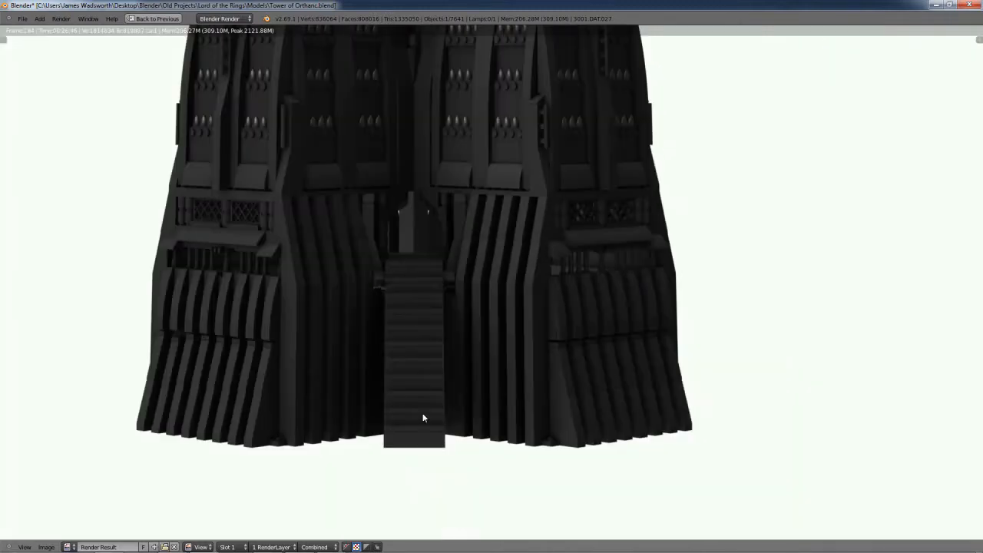
mouse_move(420, 411)
middle_mouse_down()
mouse_move(420, 453)
mouse_move(421, 442)
middle_mouse_up()
middle_click_drag(404, 233, 434, 430)
middle_click_drag(438, 314, 444, 434)
mouse_move(441, 304)
middle_mouse_down()
mouse_move(445, 443)
mouse_move(453, 406)
mouse_move(454, 435)
middle_mouse_up()
scroll(457, 376, "down", 2)
scroll(467, 417, "up", 7)
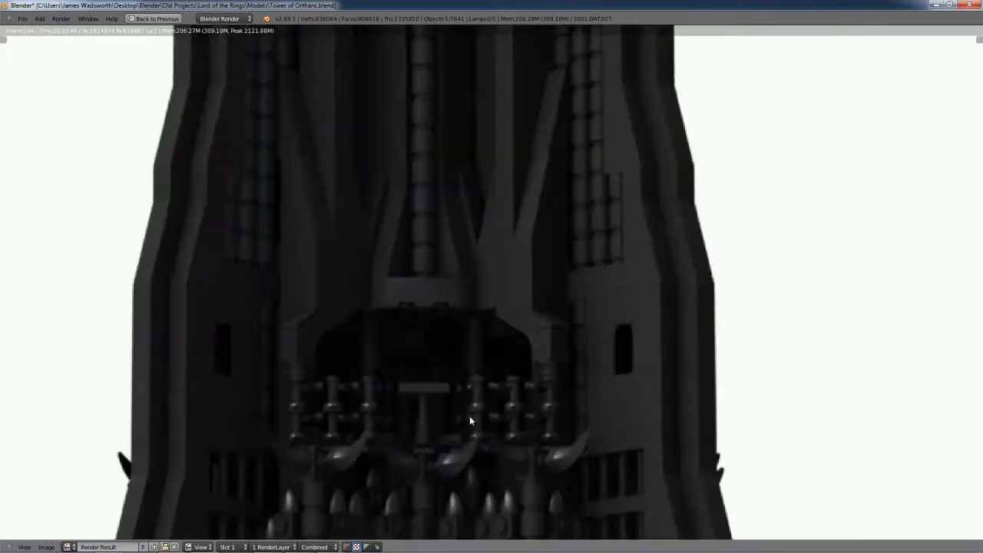
scroll(480, 369, "down", 6)
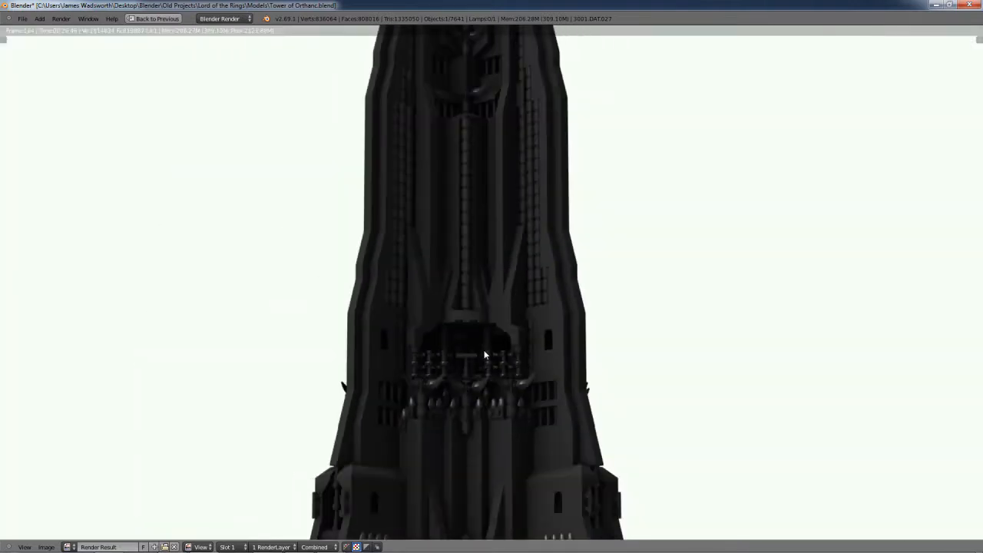
middle_click_drag(478, 325, 443, 212)
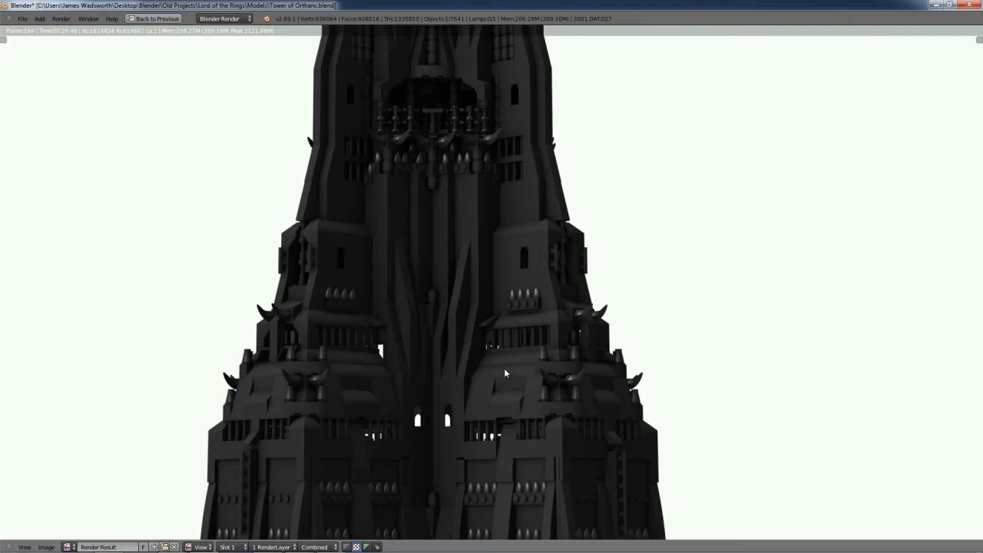
scroll(506, 399, "down", 2)
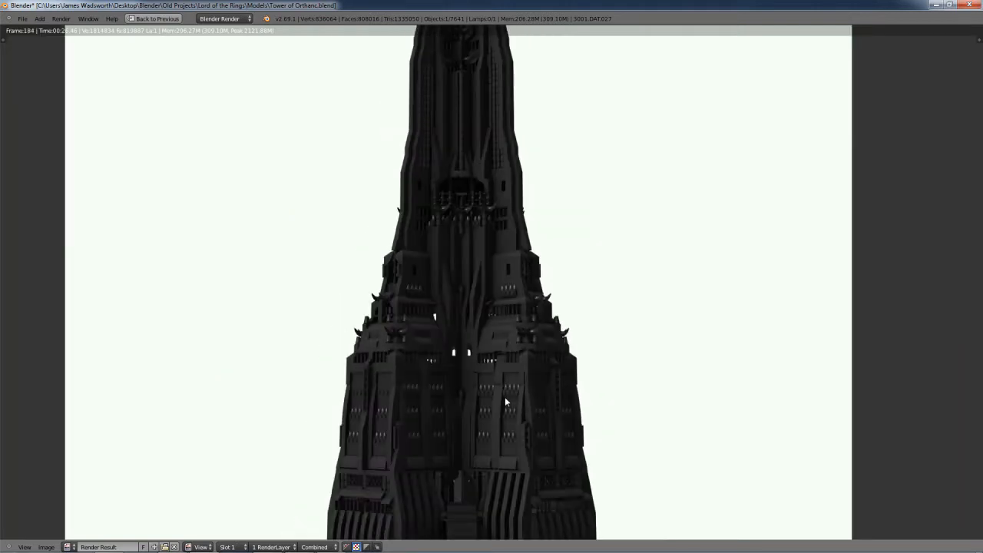
middle_click_drag(505, 399, 479, 239)
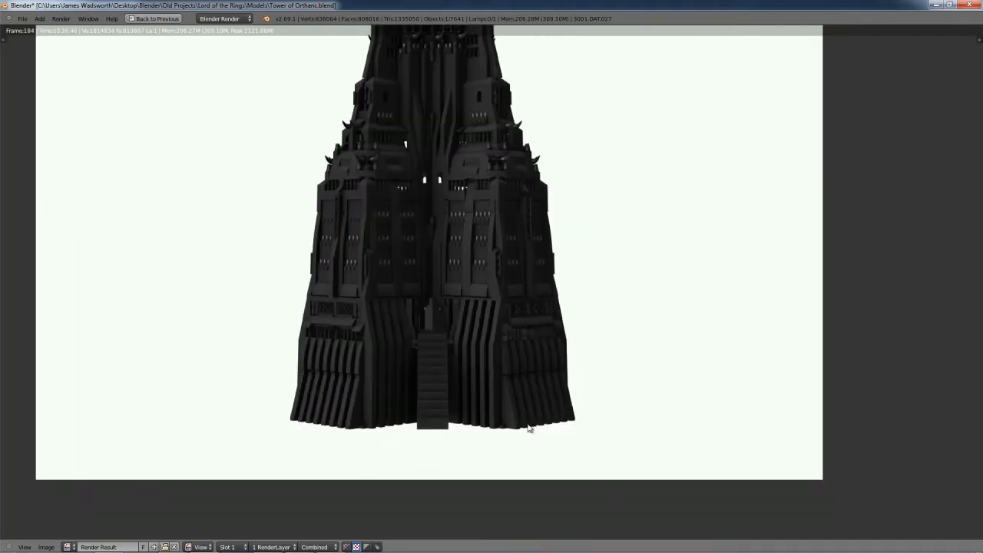